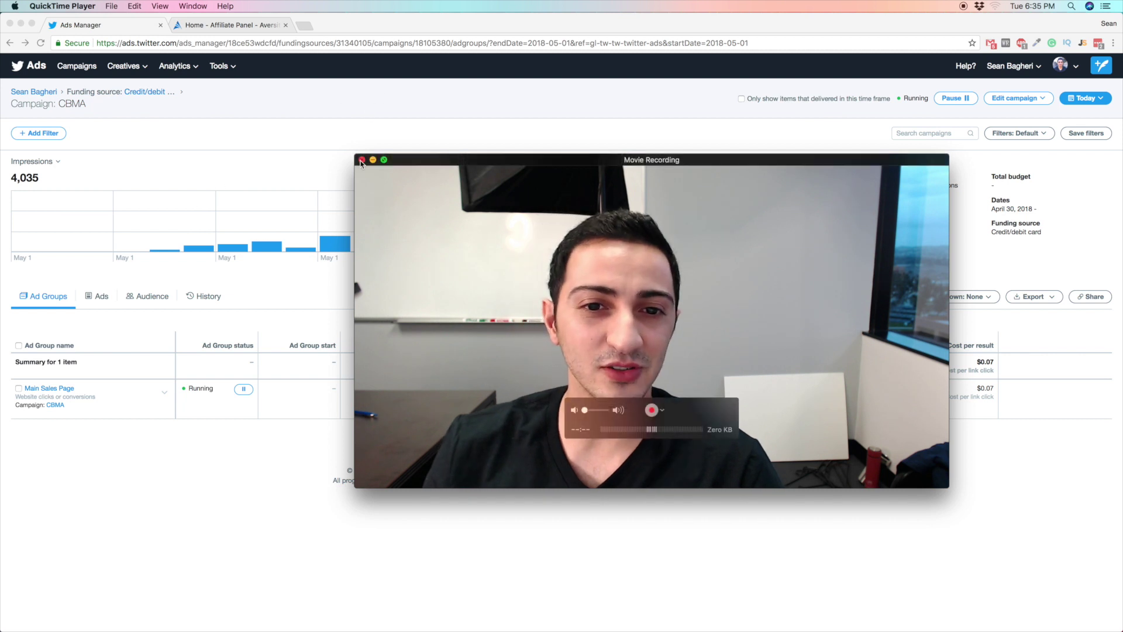
Step: Close the movie recording window and open the Main Sales Page ad group of the CBMA campaign
{"action": "key", "text": "super+w"}
{"action": "left_click", "coordinate": [222, 131]}
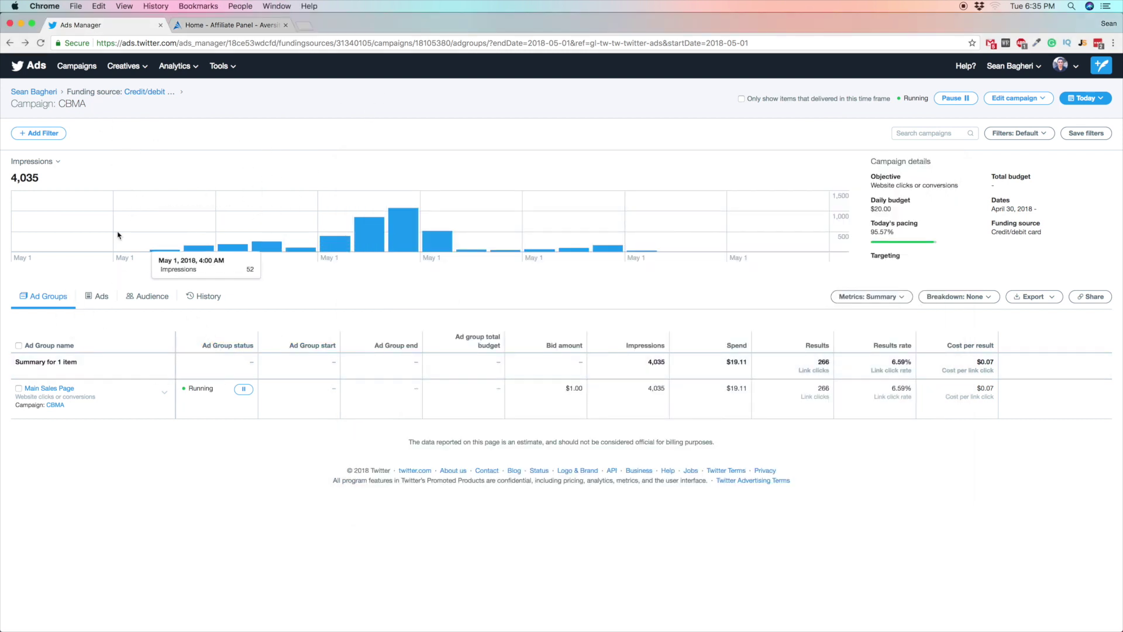
{"action": "left_click", "coordinate": [77, 390]}
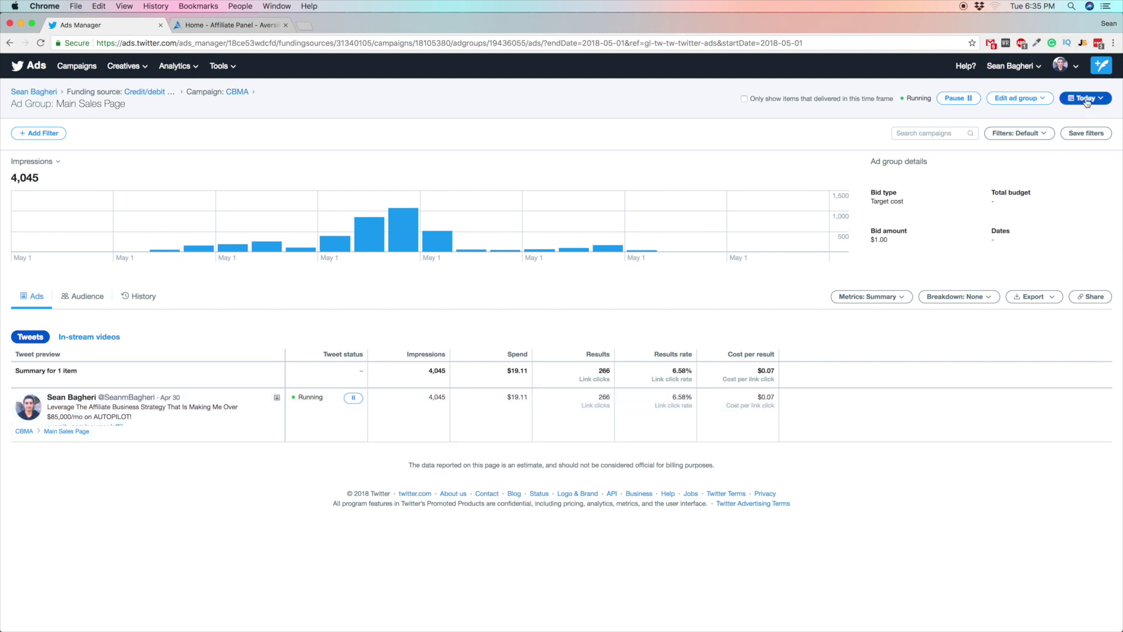
Step: Examine today's link clicks and cost per link click for the promoted tweet
{"action": "double_click", "coordinate": [606, 397]}
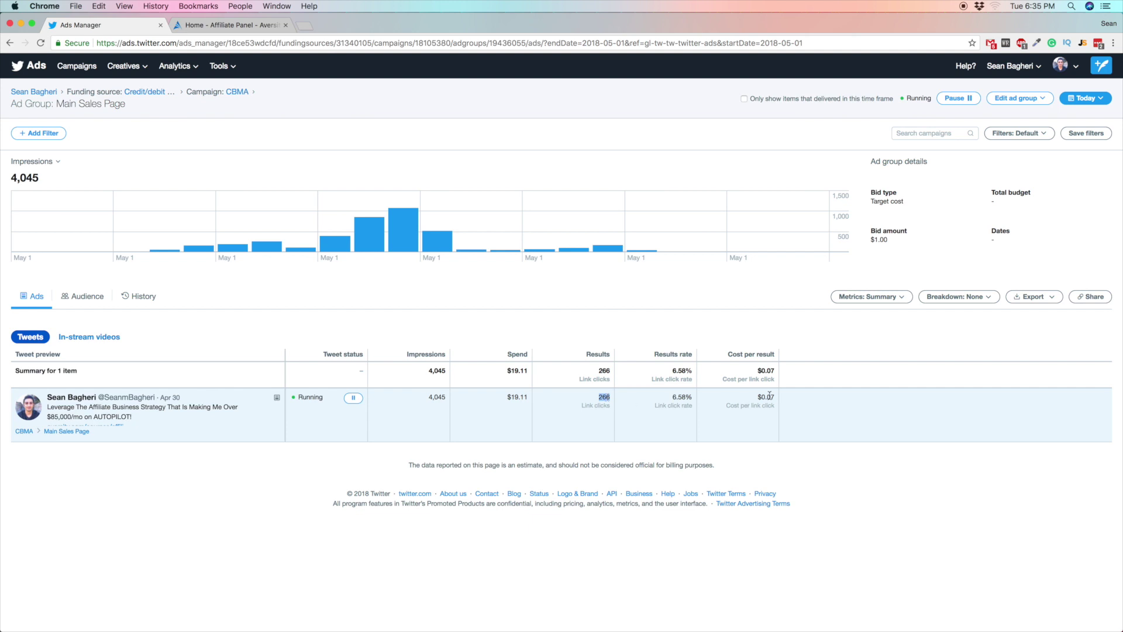
{"action": "mouse_move", "coordinate": [759, 398]}
{"action": "left_mouse_down"}
{"action": "mouse_move", "coordinate": [784, 403]}
{"action": "mouse_move", "coordinate": [774, 405]}
{"action": "left_mouse_up"}
{"action": "left_click", "coordinate": [770, 399]}
{"action": "left_click_drag", "start_coordinate": [726, 406], "coordinate": [769, 395]}
{"action": "left_click_drag", "start_coordinate": [753, 400], "coordinate": [774, 408]}
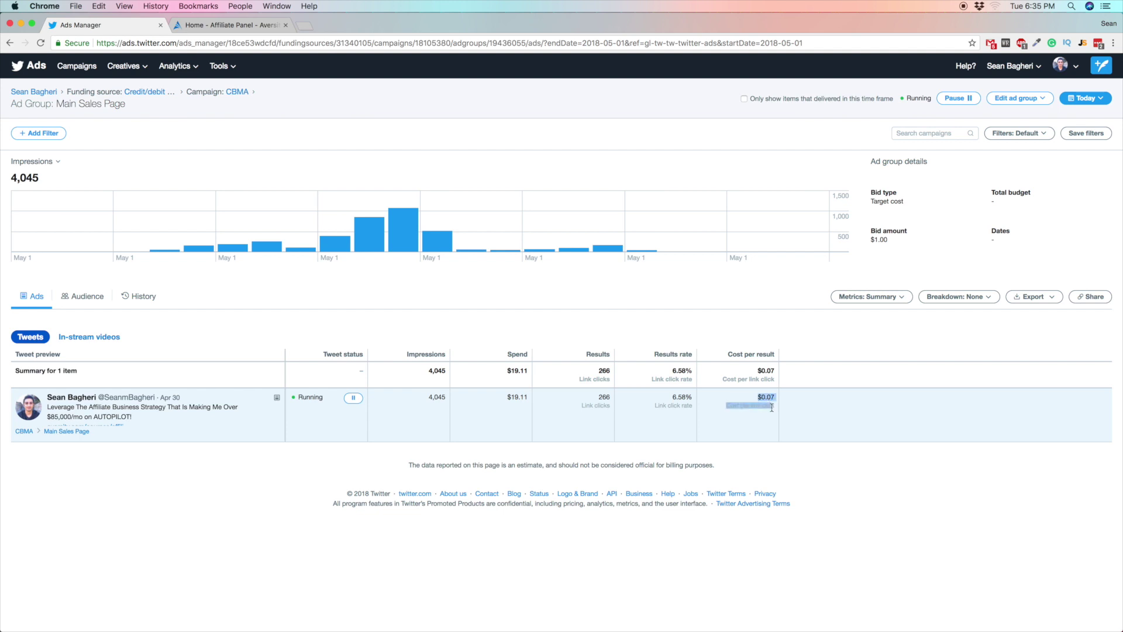
{"action": "left_click", "coordinate": [759, 473]}
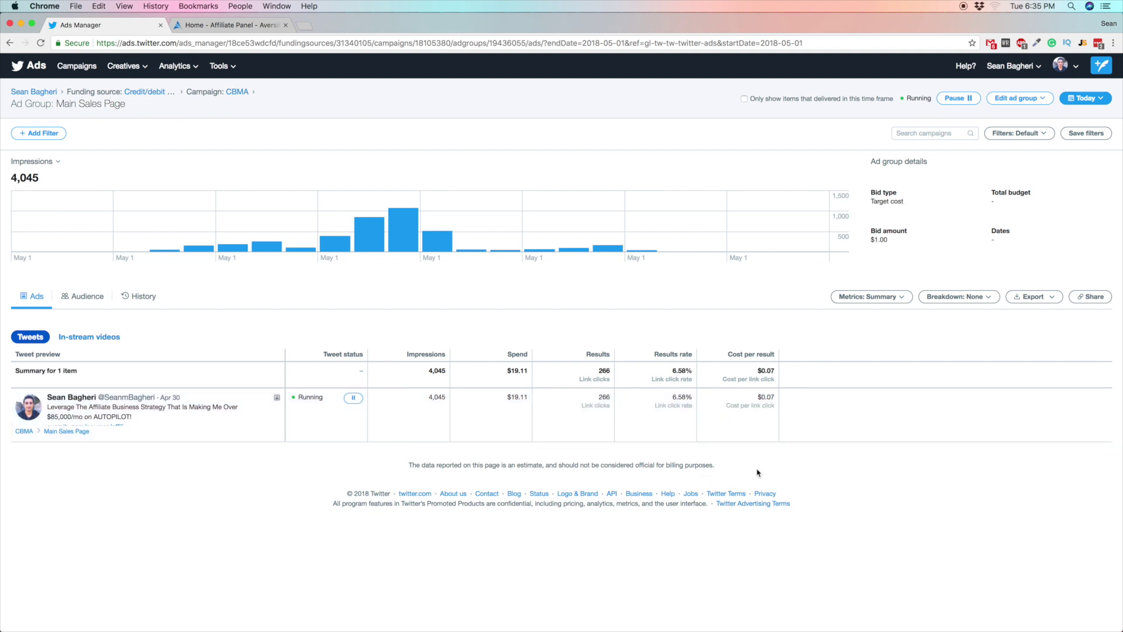
Step: Set the reporting period to Yesterday and examine the tweet's link clicks, click rate and cost per link click
{"action": "left_click", "coordinate": [1086, 98]}
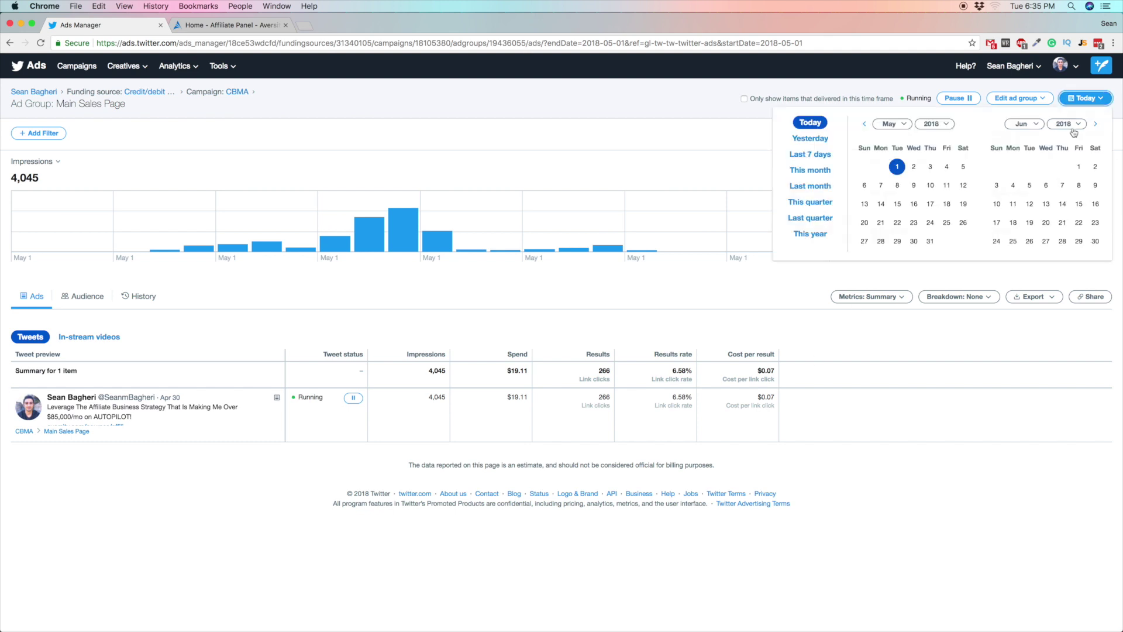
{"action": "left_click", "coordinate": [824, 144]}
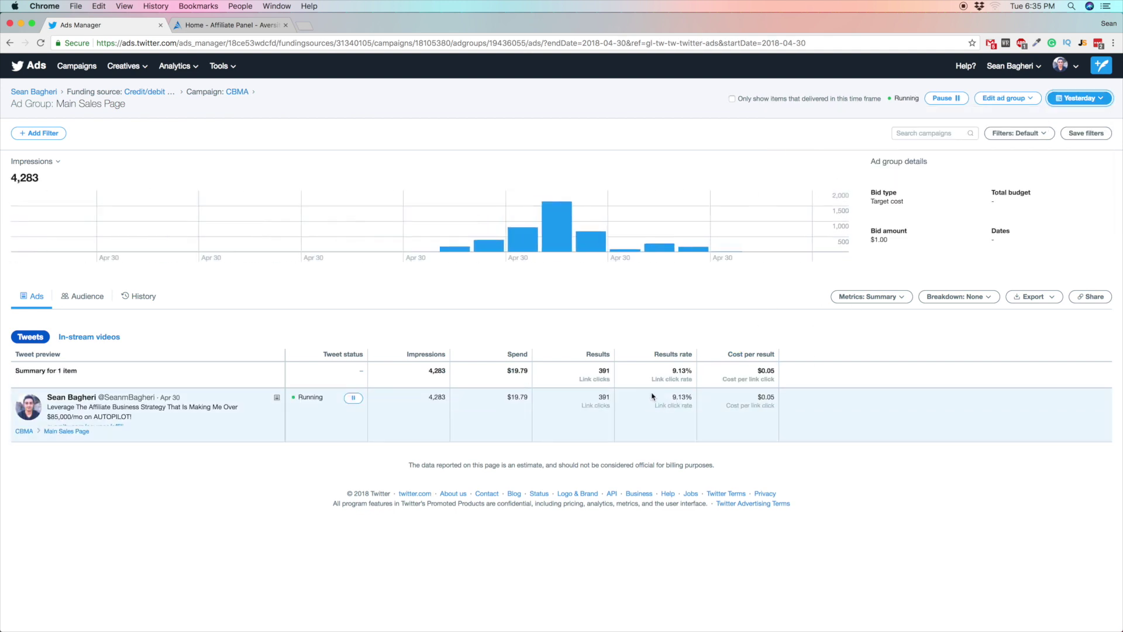
{"action": "left_click_drag", "start_coordinate": [757, 371], "coordinate": [776, 376]}
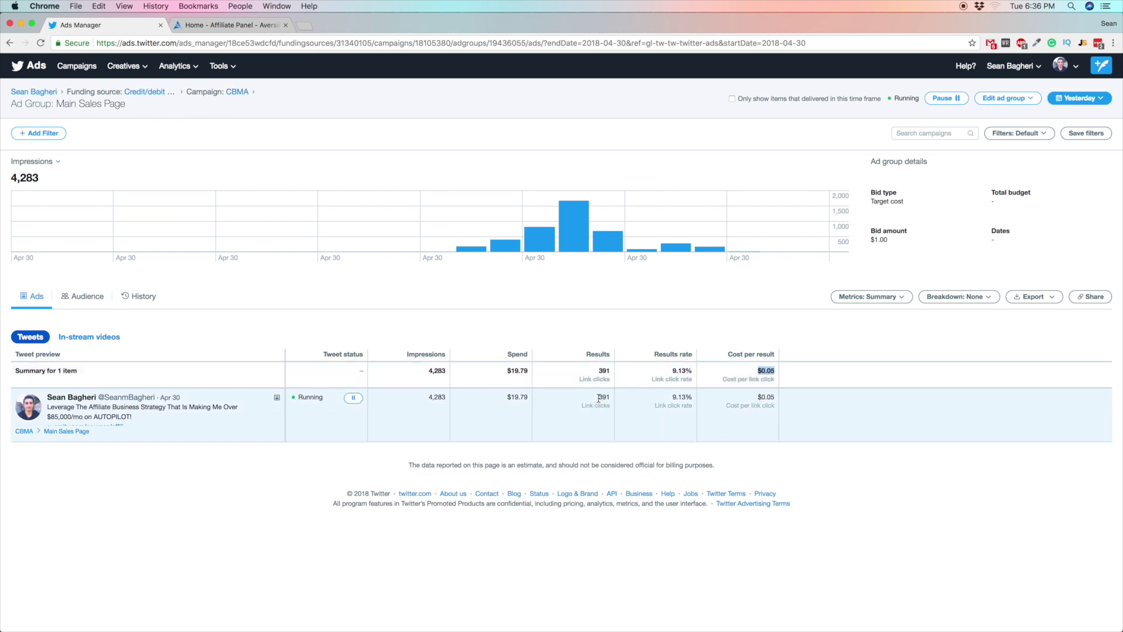
{"action": "left_click_drag", "start_coordinate": [599, 399], "coordinate": [611, 399]}
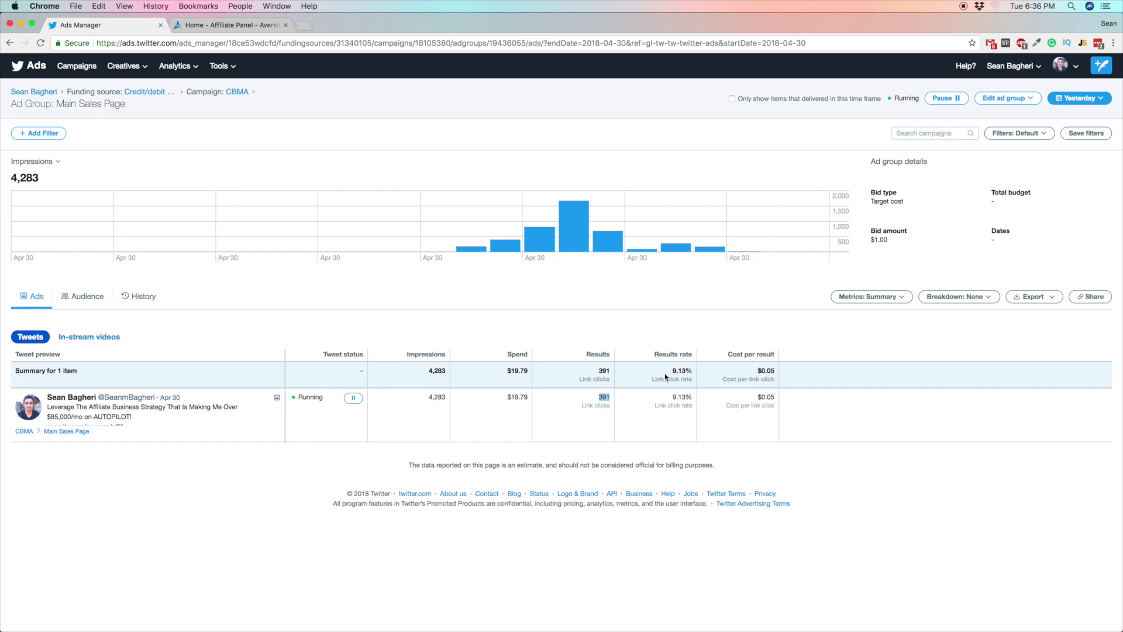
{"action": "mouse_move", "coordinate": [682, 370]}
{"action": "left_mouse_down"}
{"action": "mouse_move", "coordinate": [653, 380]}
{"action": "mouse_move", "coordinate": [693, 380]}
{"action": "left_mouse_up"}
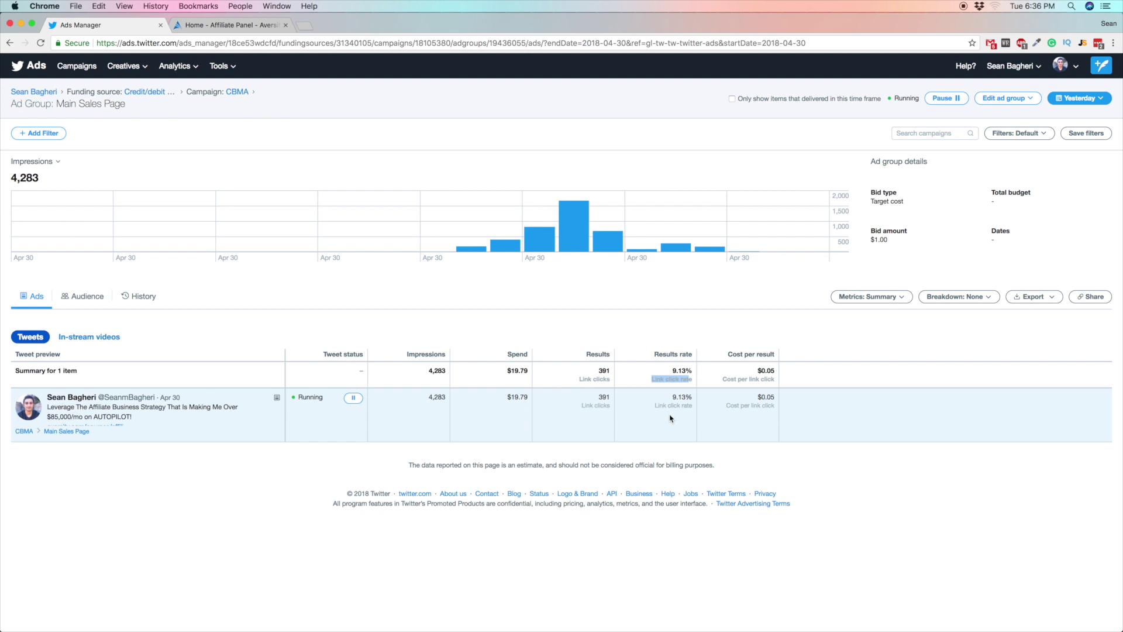
{"action": "left_click_drag", "start_coordinate": [753, 398], "coordinate": [777, 398]}
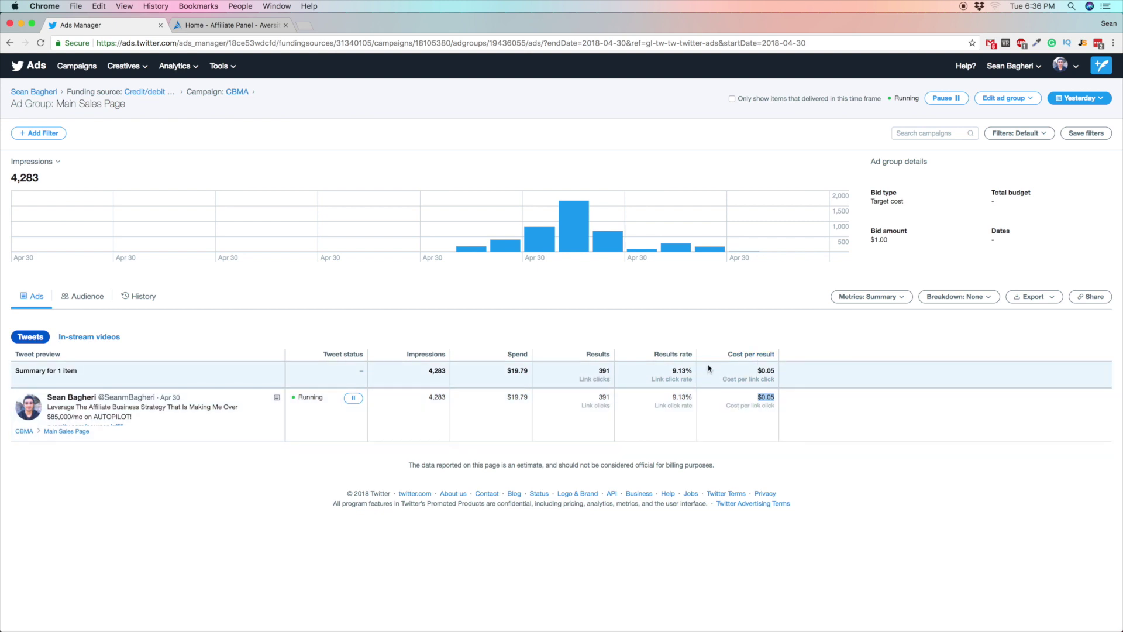
{"action": "left_click", "coordinate": [788, 455]}
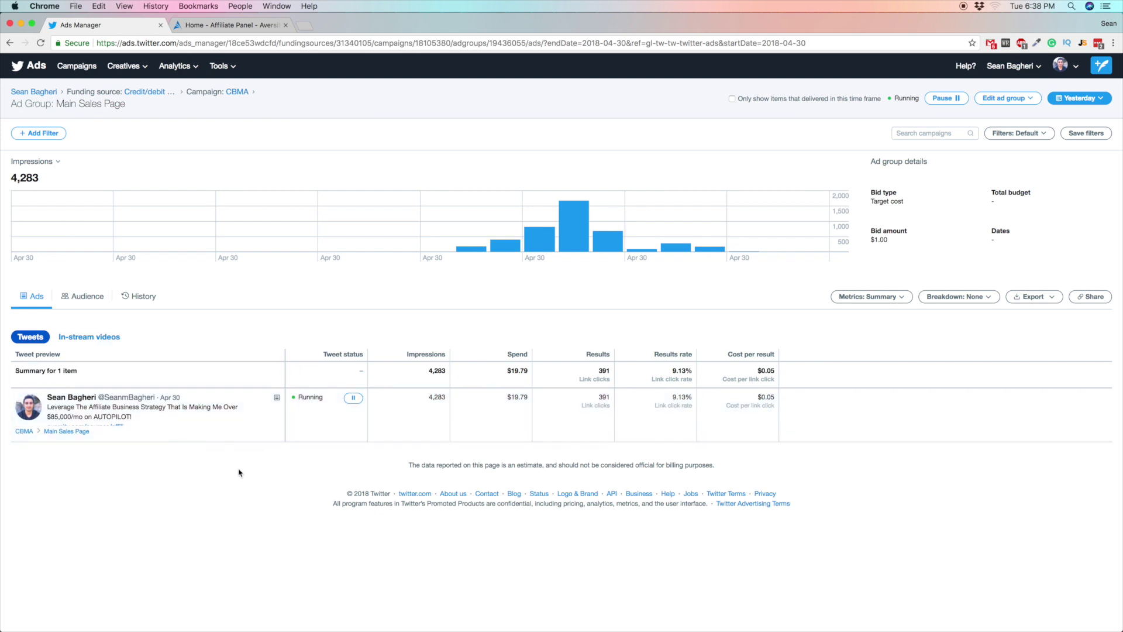
Step: Switch to the Aversity affiliate panel and examine the daily approved commissions in the 30-day commissions chart
{"action": "left_click", "coordinate": [236, 27]}
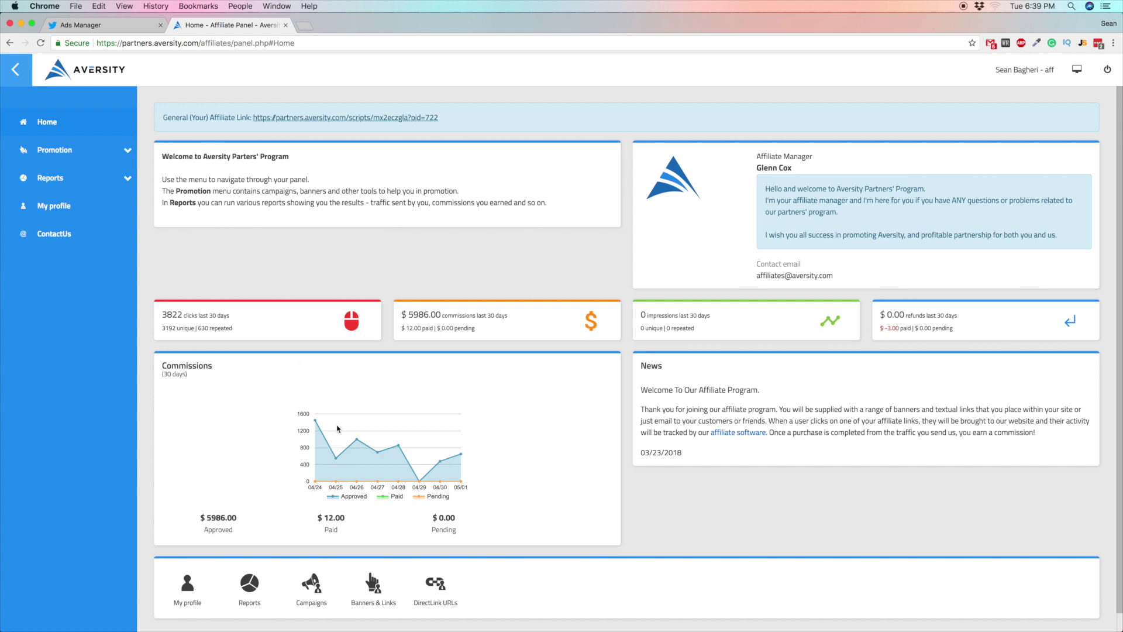
{"action": "mouse_move", "coordinate": [316, 423]}
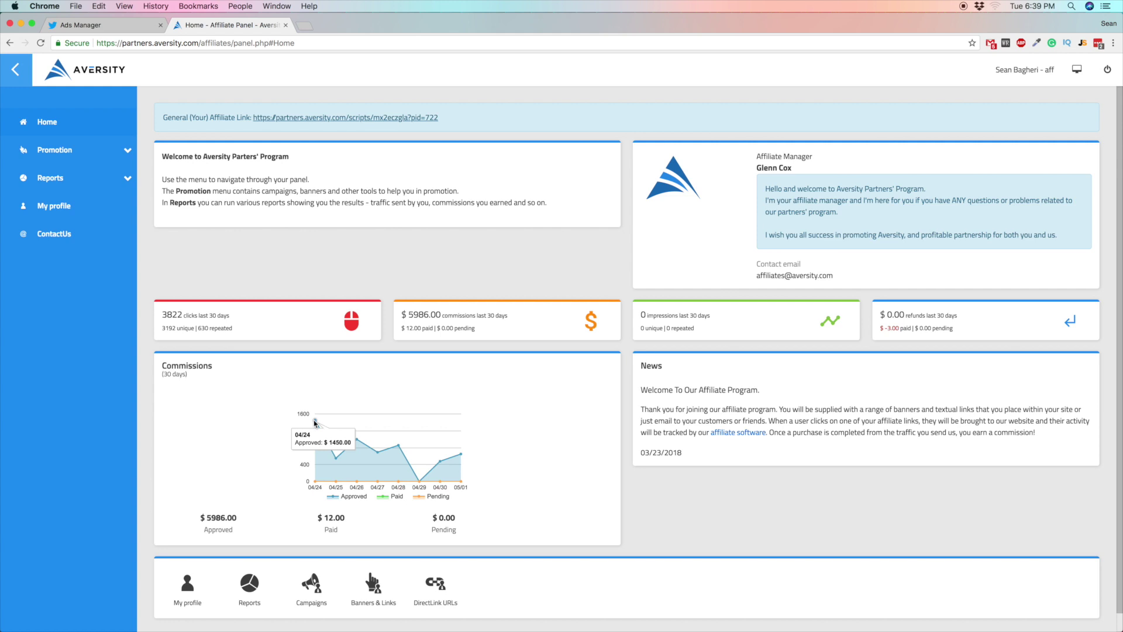
{"action": "mouse_move", "coordinate": [397, 448]}
{"action": "mouse_move", "coordinate": [420, 479]}
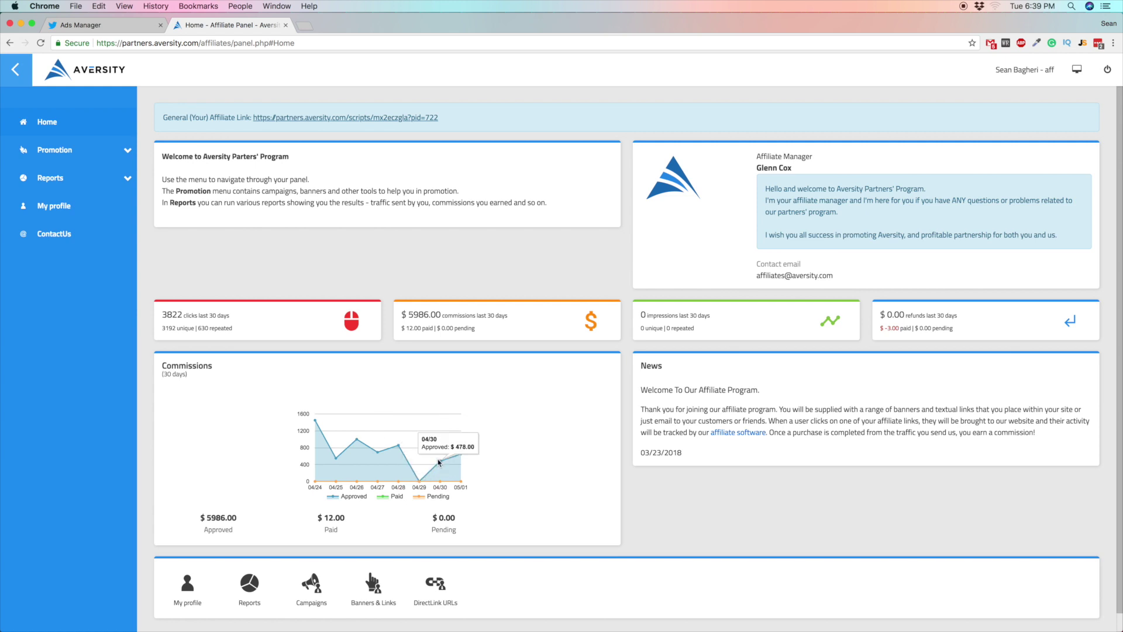
{"action": "mouse_move", "coordinate": [442, 463]}
Step: Open the list of promotable campaigns and examine it down to YouTube Traffic Masters
{"action": "left_click", "coordinate": [109, 154]}
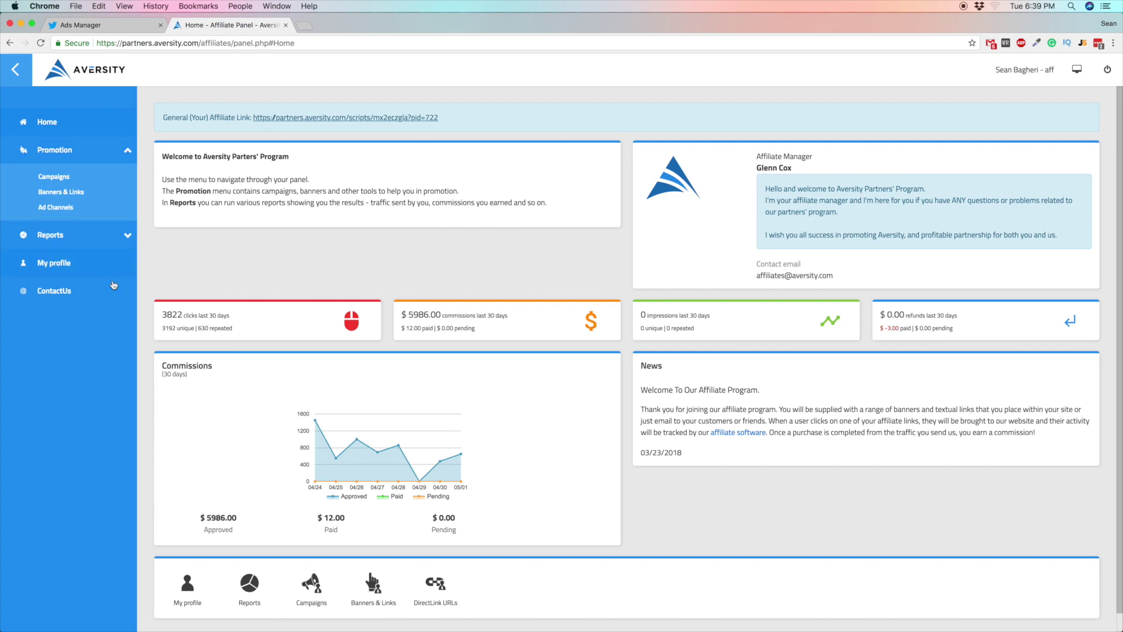
{"action": "left_click", "coordinate": [54, 178]}
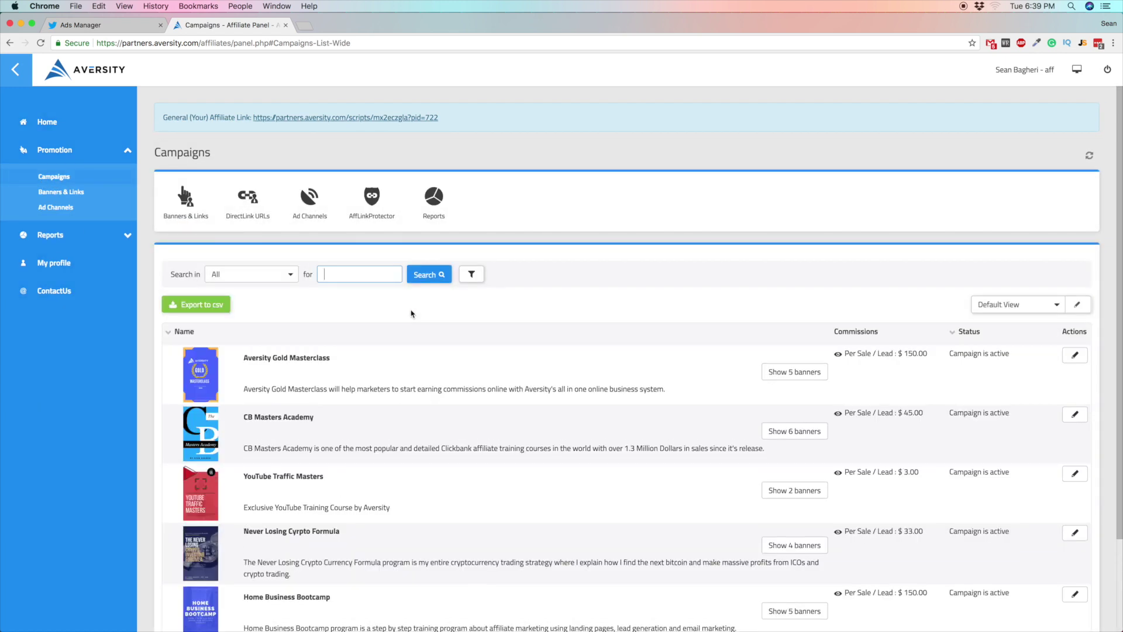
{"action": "scroll", "coordinate": [239, 488], "scroll_direction": "down", "scroll_amount": 3}
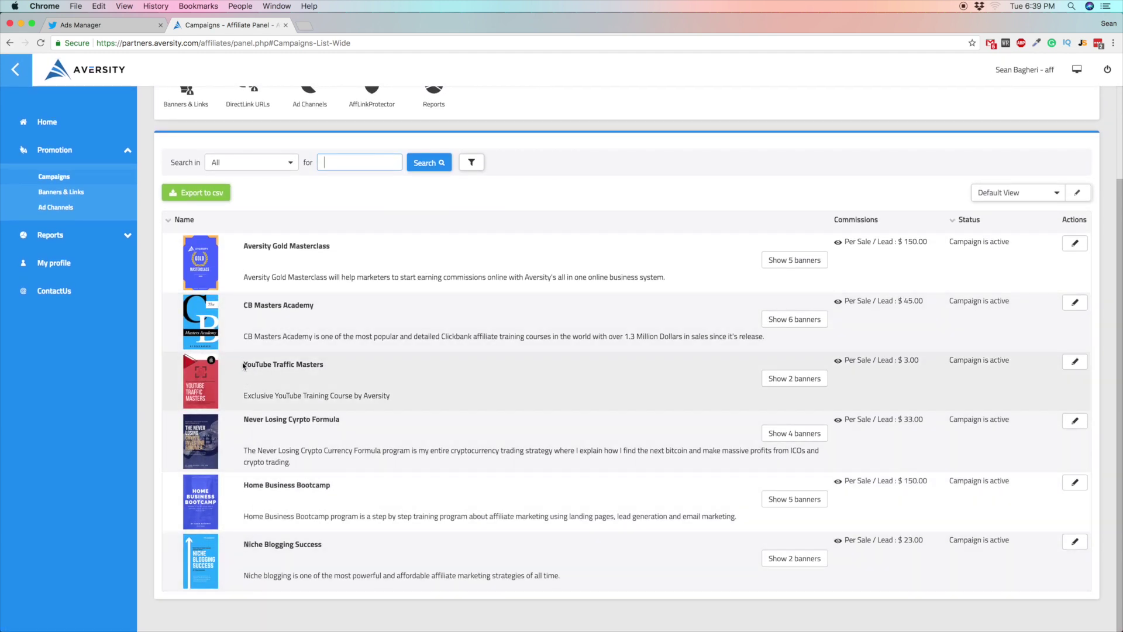
{"action": "left_click_drag", "start_coordinate": [243, 364], "coordinate": [325, 367]}
Step: Show the banners and links of the Home Business Bootcamp campaign
{"action": "left_click", "coordinate": [794, 381]}
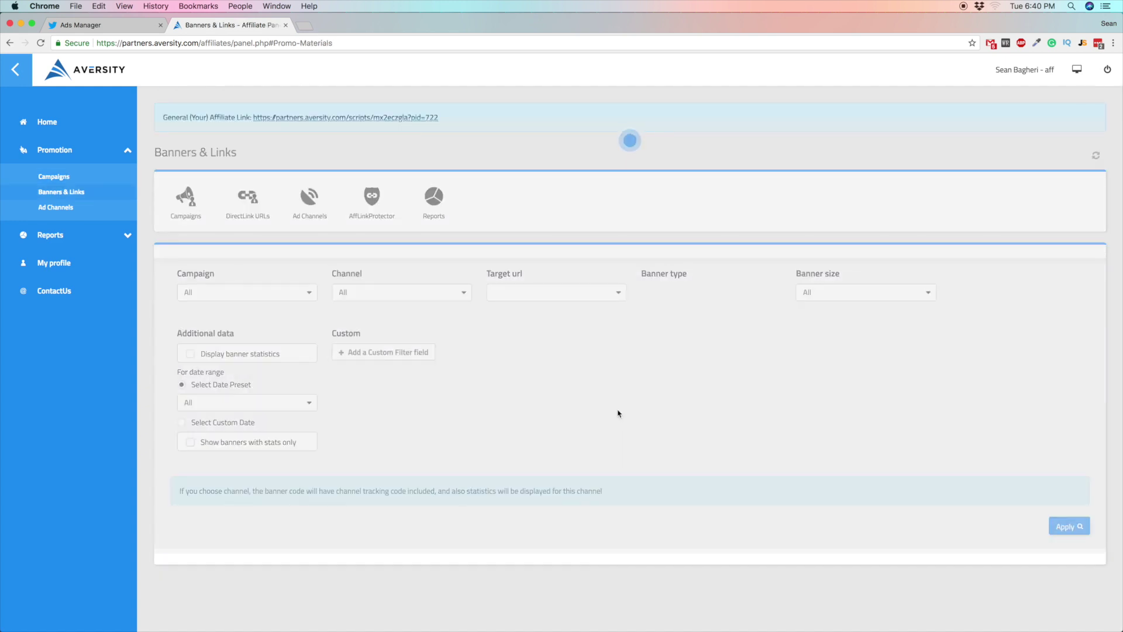
{"action": "left_click", "coordinate": [9, 43]}
{"action": "scroll", "coordinate": [498, 340], "scroll_direction": "down", "scroll_amount": 3}
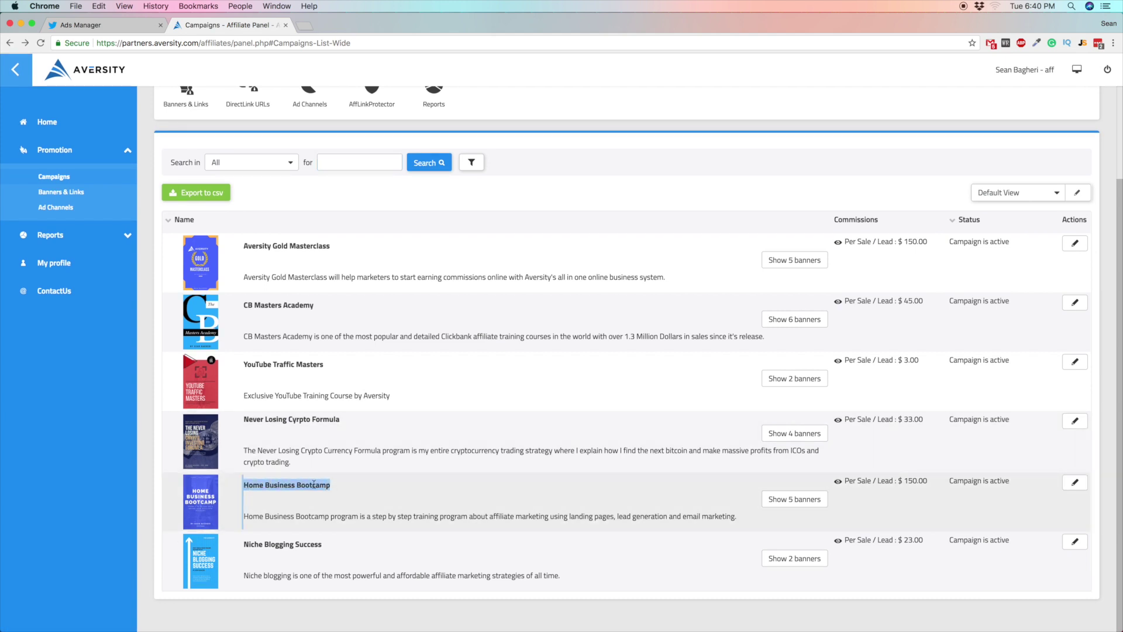
{"action": "left_click", "coordinate": [794, 499]}
{"action": "scroll", "coordinate": [308, 324], "scroll_direction": "down", "scroll_amount": 5}
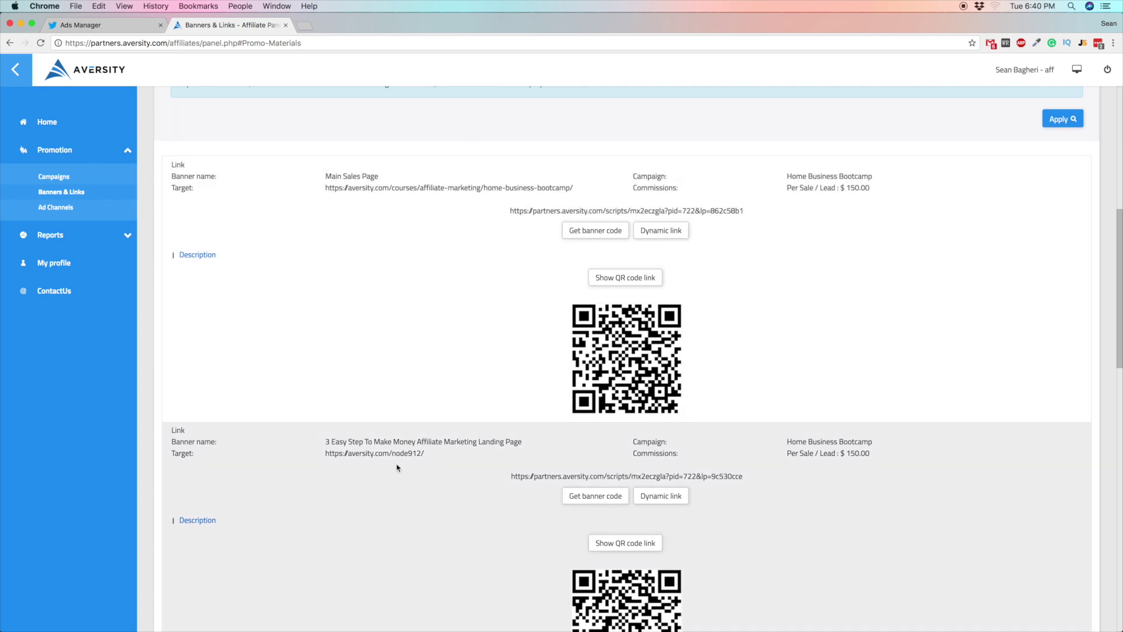
Step: Open the target address of the 3 Easy Step To Make Money Affiliate Marketing landing page separately from the banner list
{"action": "mouse_move", "coordinate": [425, 454]}
{"action": "left_mouse_down"}
{"action": "mouse_move", "coordinate": [325, 454]}
{"action": "mouse_move", "coordinate": [447, 454]}
{"action": "left_mouse_up"}
{"action": "scroll", "coordinate": [329, 452], "scroll_direction": "down", "scroll_amount": 1}
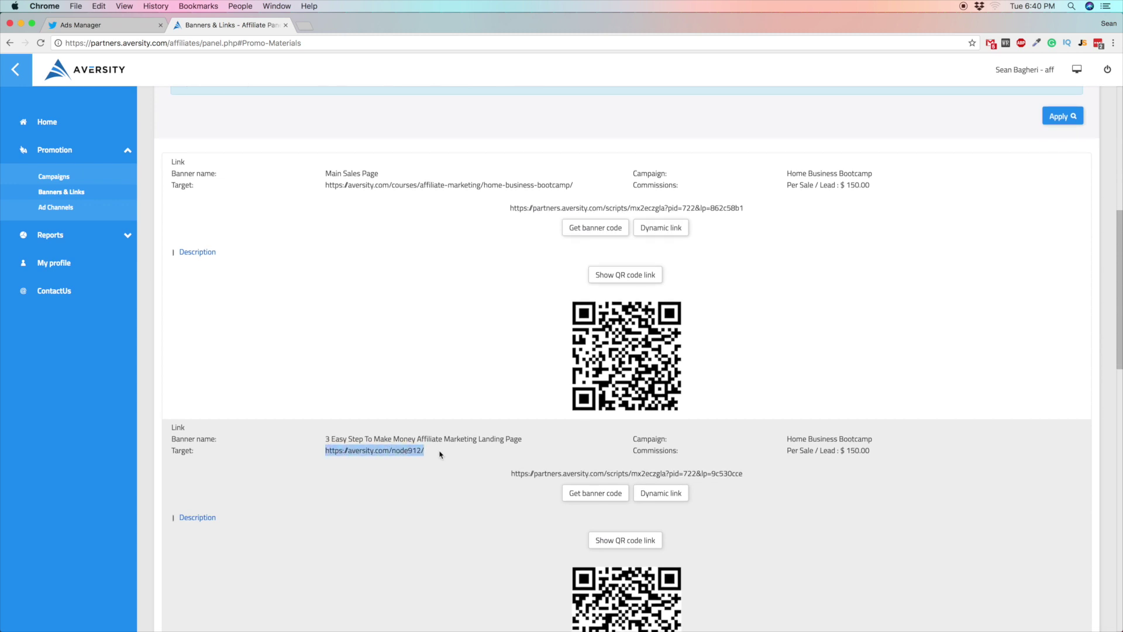
{"action": "right_click", "coordinate": [367, 450]}
{"action": "left_click", "coordinate": [412, 483]}
{"action": "left_click", "coordinate": [271, 26]}
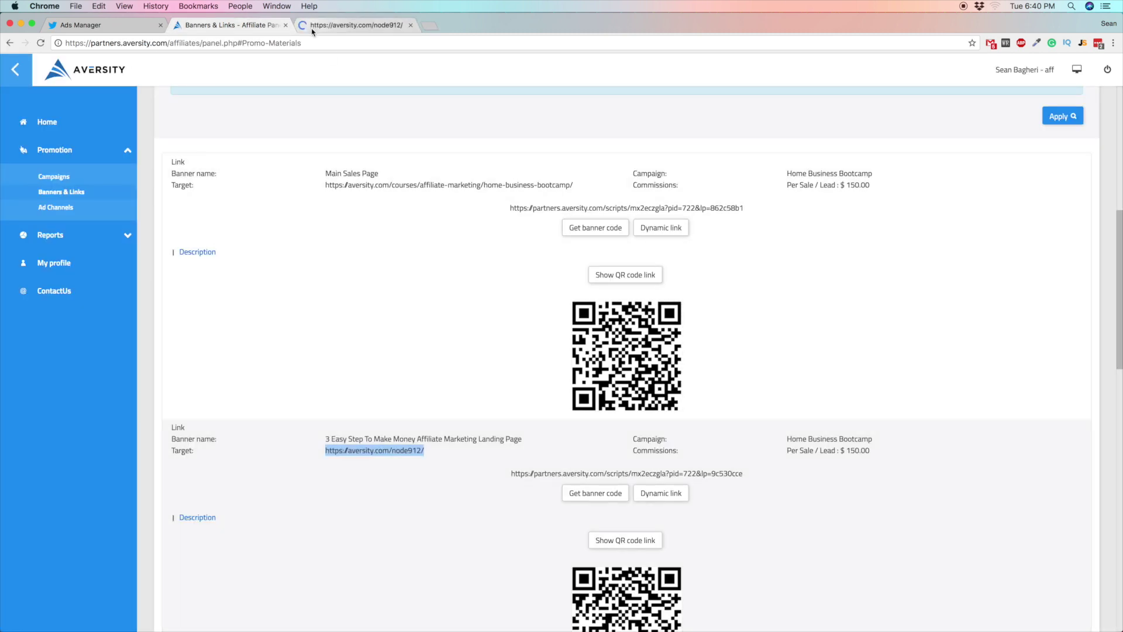
{"action": "left_click", "coordinate": [313, 25]}
Step: Examine the landing page's headline, video and get-started button, and close the page
{"action": "left_click_drag", "start_coordinate": [254, 159], "coordinate": [660, 189]}
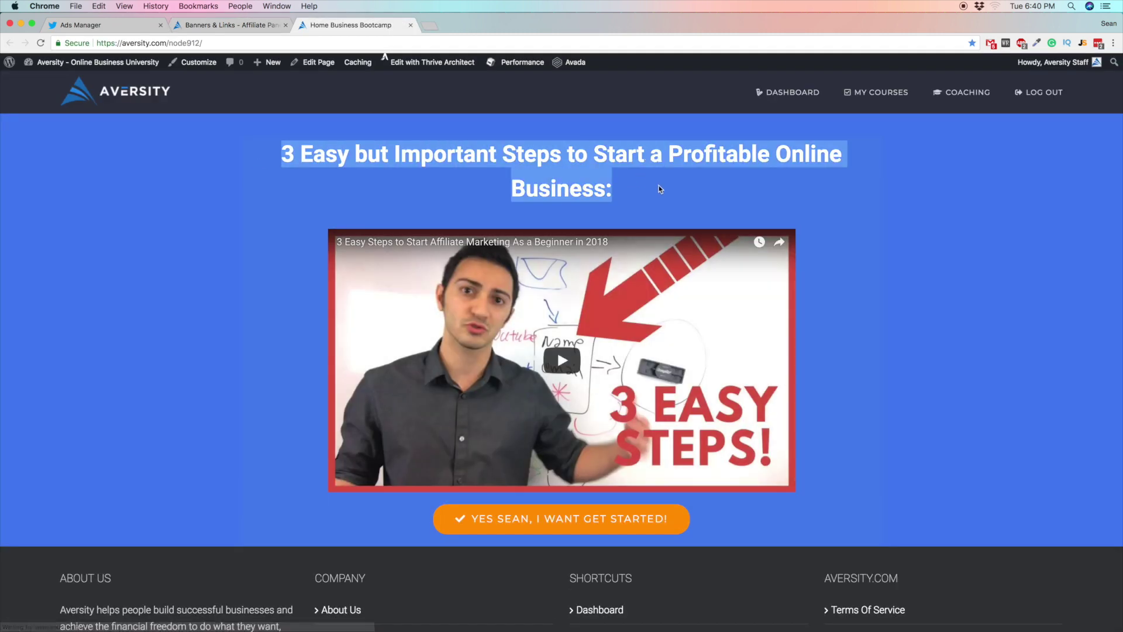
{"action": "left_click", "coordinate": [294, 184]}
{"action": "scroll", "coordinate": [290, 182], "scroll_direction": "down", "scroll_amount": 3}
{"action": "scroll", "coordinate": [326, 259], "scroll_direction": "up", "scroll_amount": 3}
{"action": "scroll", "coordinate": [325, 259], "scroll_direction": "down", "scroll_amount": 5}
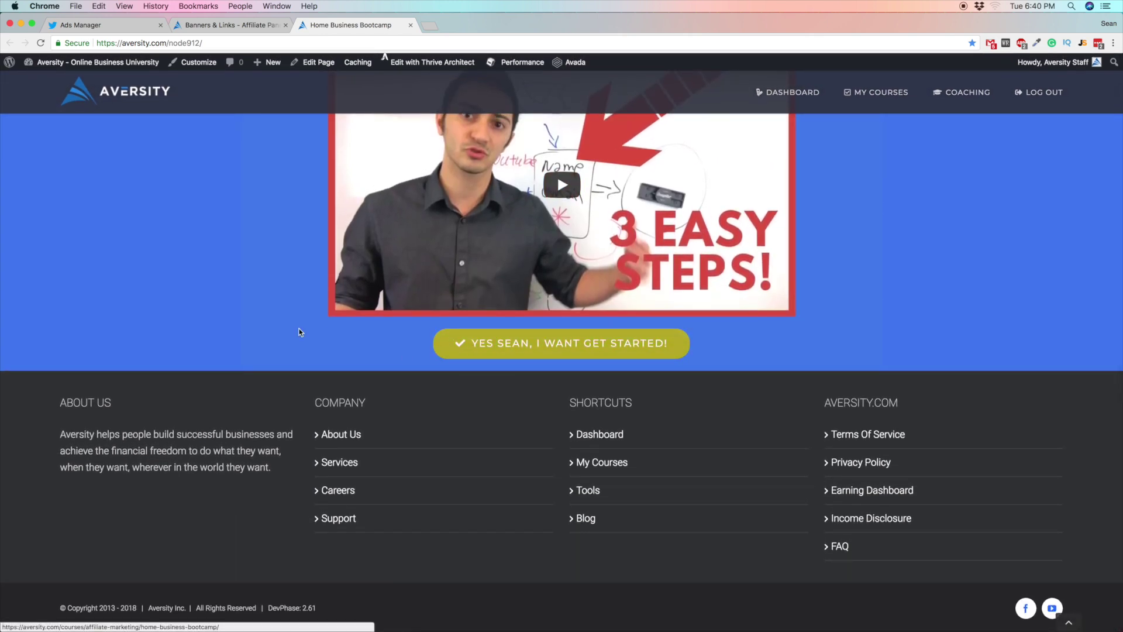
{"action": "scroll", "coordinate": [300, 326], "scroll_direction": "up", "scroll_amount": 3}
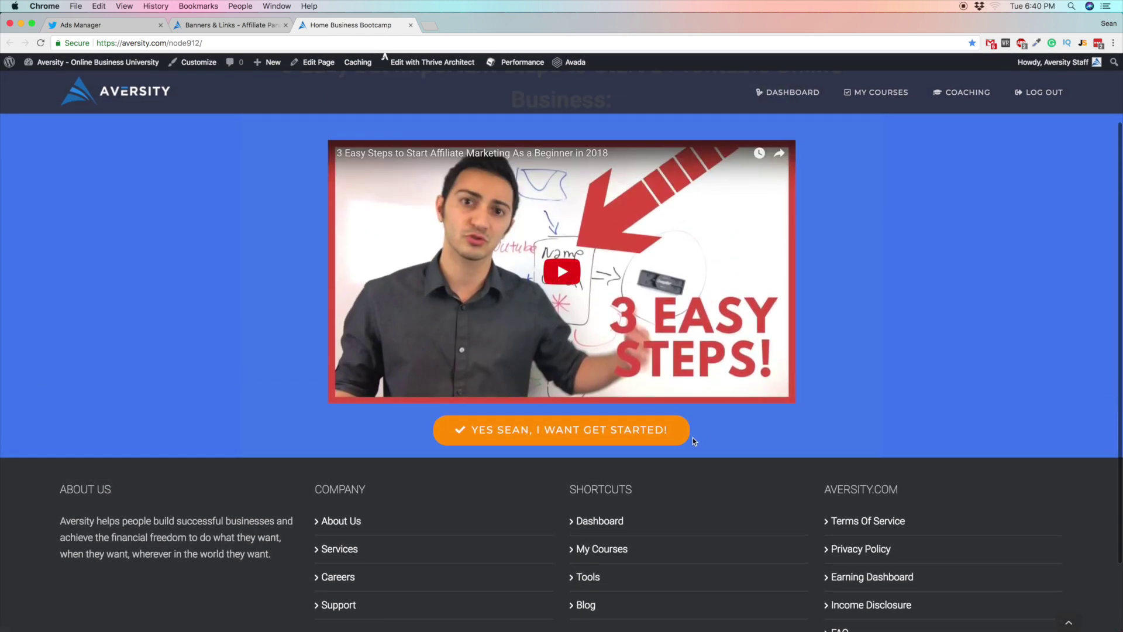
{"action": "left_click", "coordinate": [411, 25]}
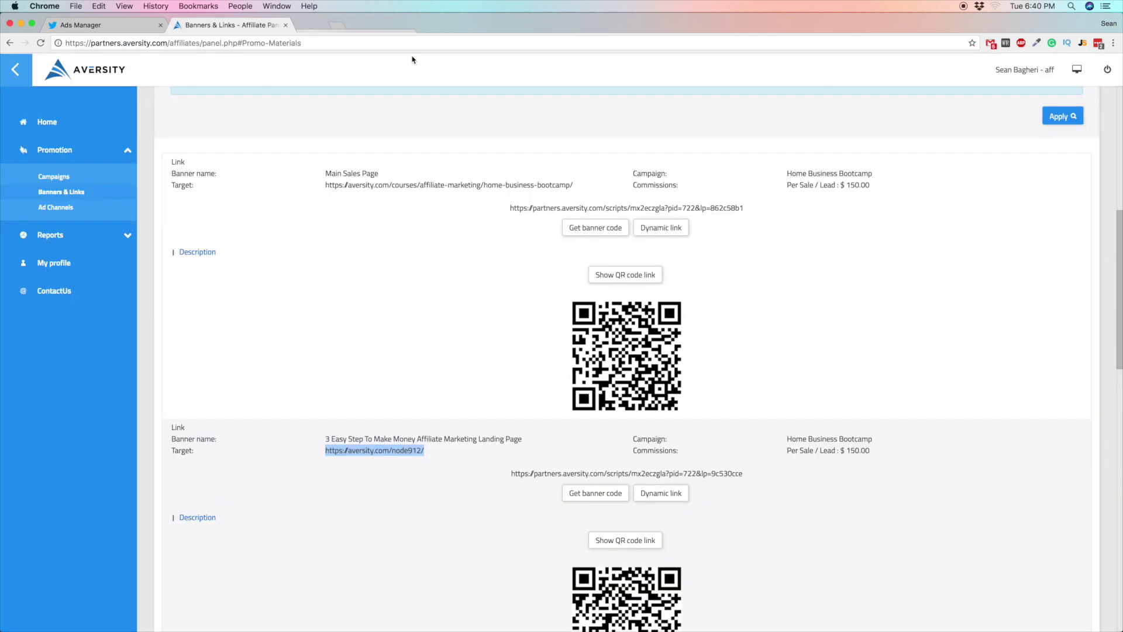
Step: Examine the affiliate link listed for the 3 Easy Step landing page among the Home Business Bootcamp links
{"action": "left_click", "coordinate": [388, 254]}
{"action": "scroll", "coordinate": [603, 463], "scroll_direction": "up", "scroll_amount": 3}
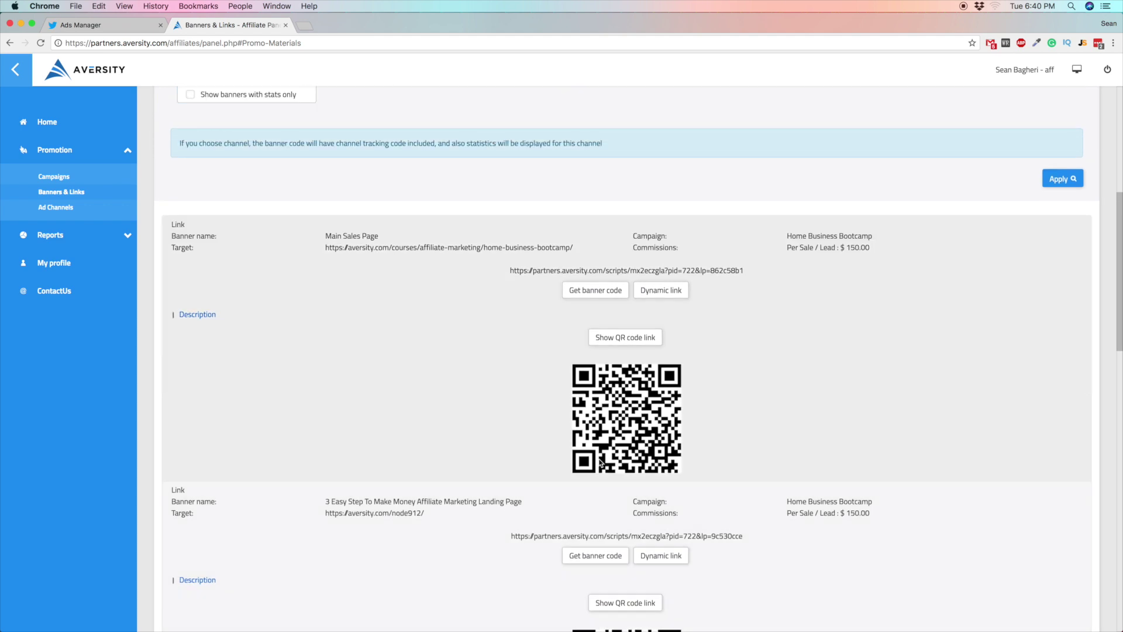
{"action": "scroll", "coordinate": [638, 488], "scroll_direction": "down", "scroll_amount": 3}
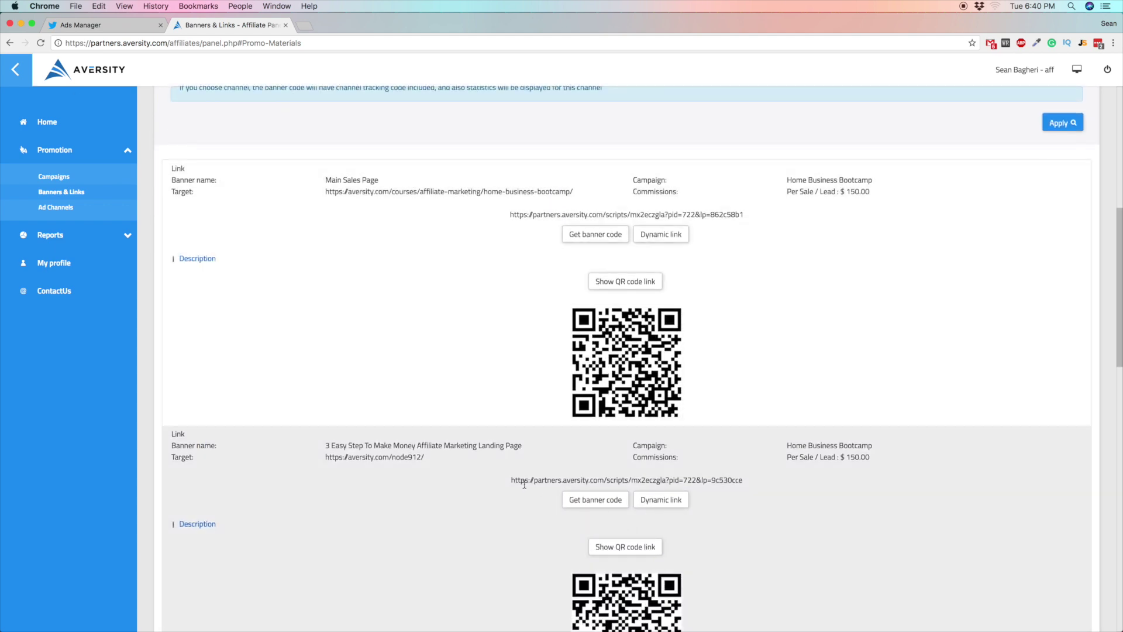
{"action": "left_click_drag", "start_coordinate": [509, 480], "coordinate": [750, 481]}
{"action": "left_click", "coordinate": [303, 58]}
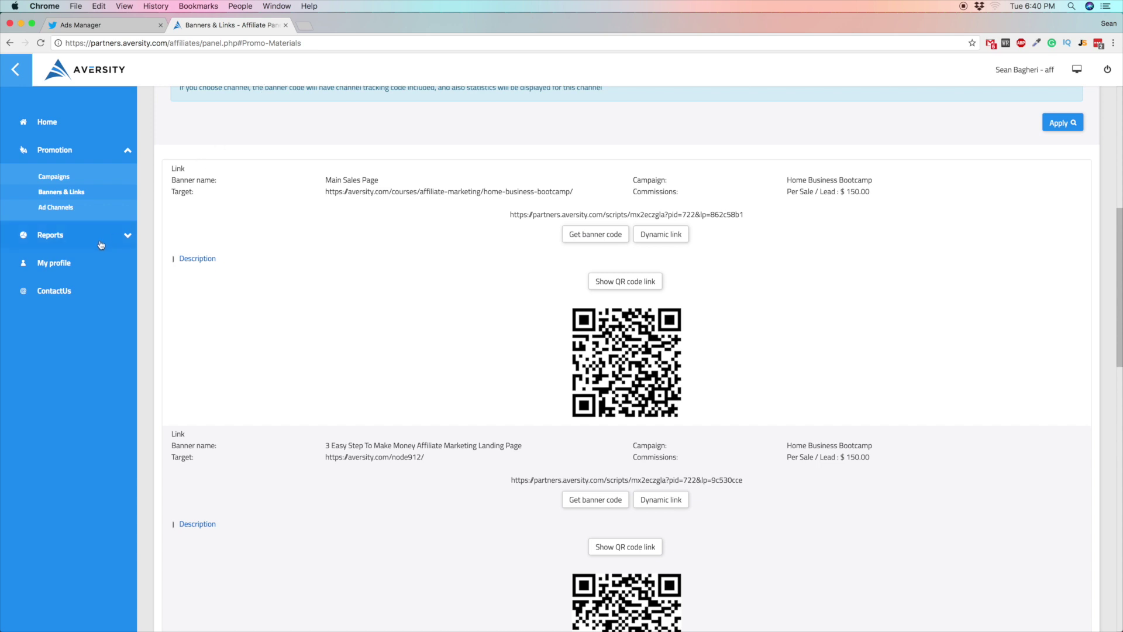
Step: Add a new ad channel for tracking affiliate links and name it Twitter ads
{"action": "left_click", "coordinate": [81, 215]}
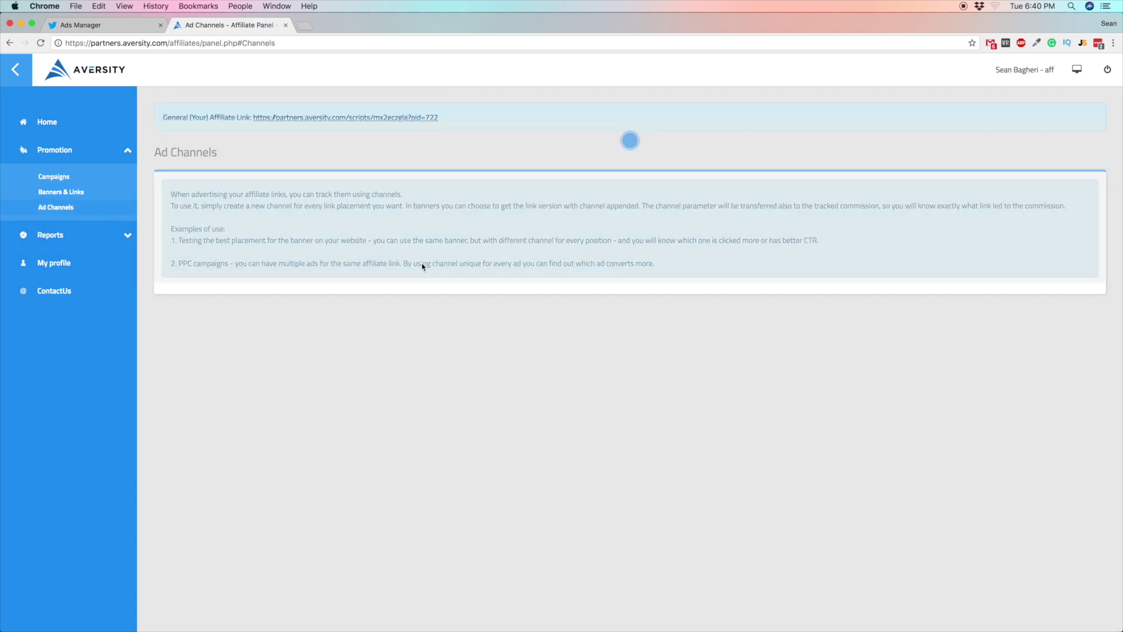
{"action": "left_click", "coordinate": [192, 298]}
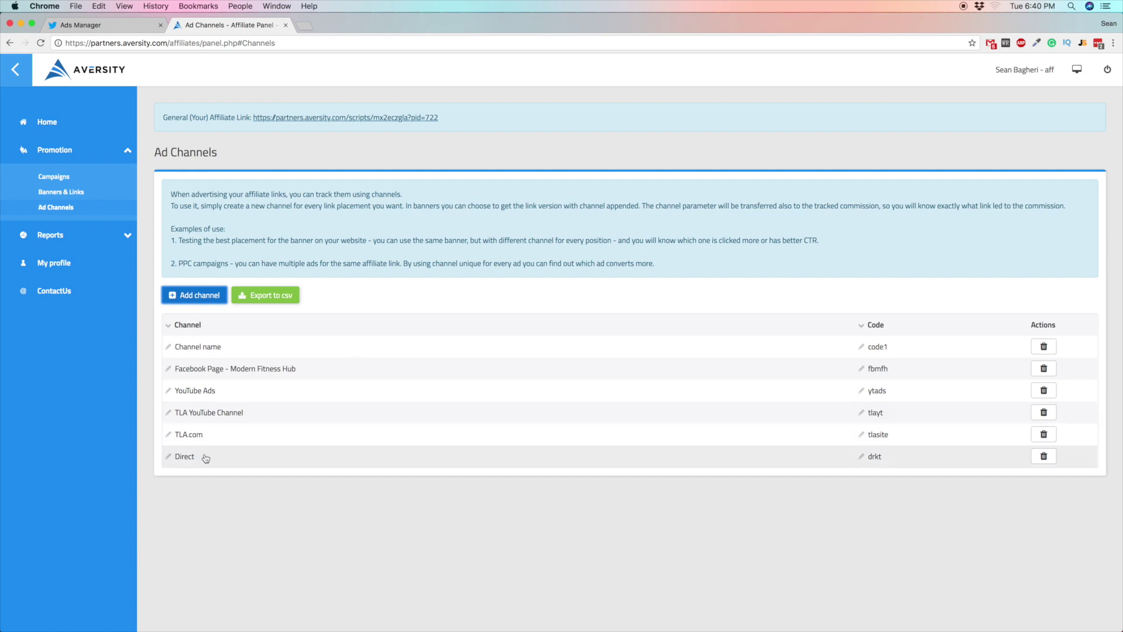
{"action": "left_click", "coordinate": [218, 347]}
{"action": "left_click", "coordinate": [253, 348]}
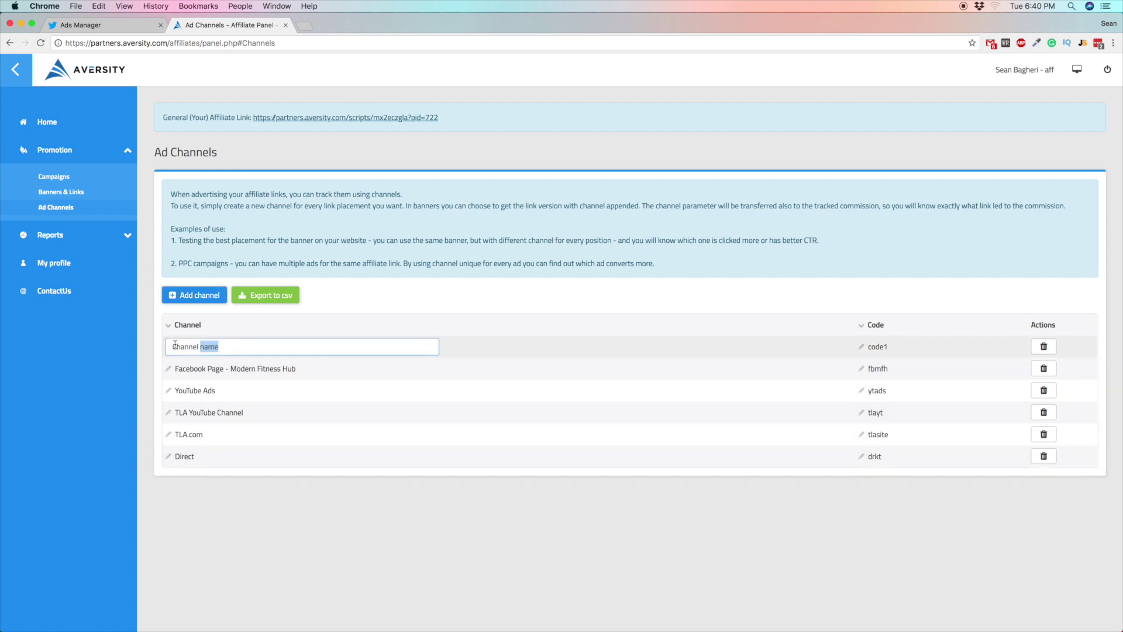
{"action": "key", "text": "super+a"}
{"action": "type", "text": "Twitter"}
{"action": "type", "text": "a"}
{"action": "type", "text": "ads"}
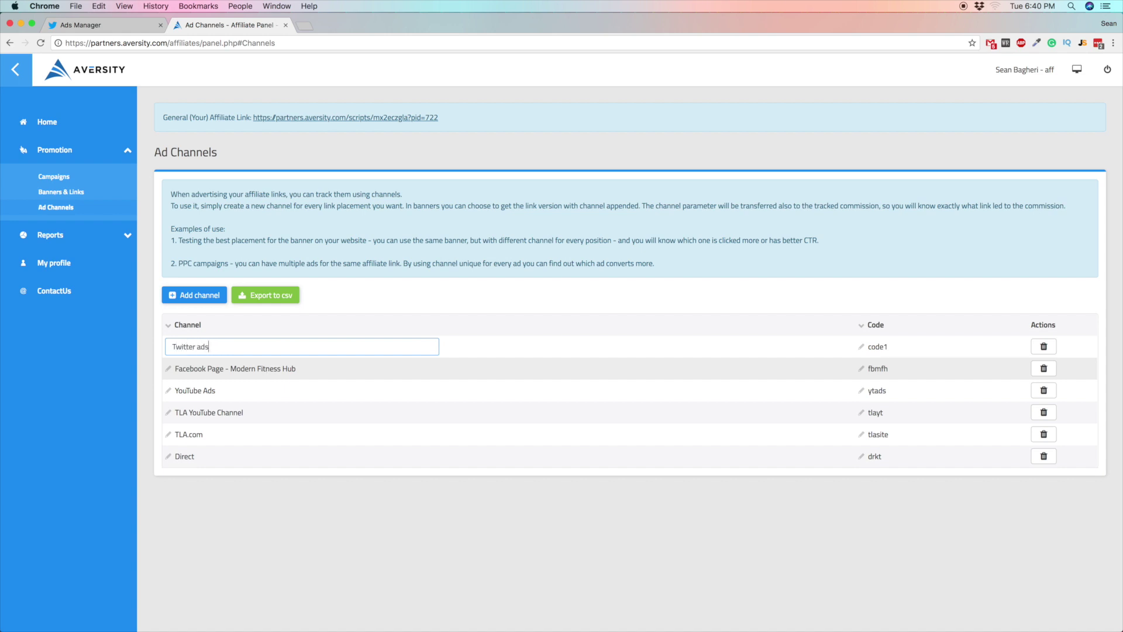
Step: Set the Twitter ads channel's code to twitterad and save the modified rows
{"action": "left_click", "coordinate": [878, 347]}
{"action": "type", "text": "tw"}
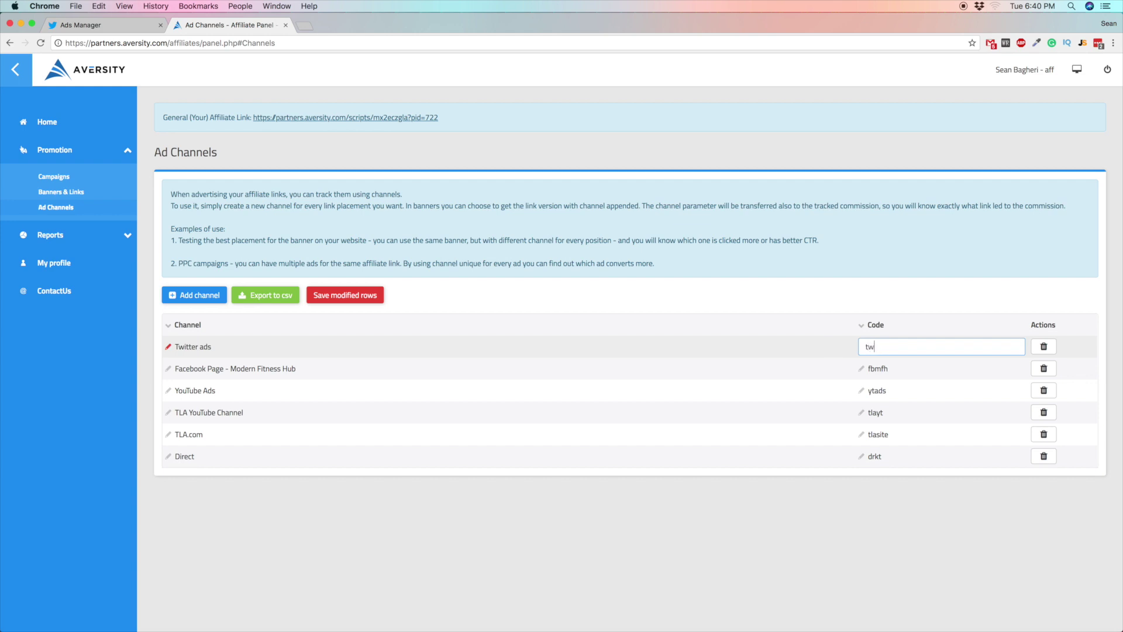
{"action": "type", "text": "itterad"}
{"action": "left_click", "coordinate": [590, 293]}
{"action": "left_click", "coordinate": [342, 295]}
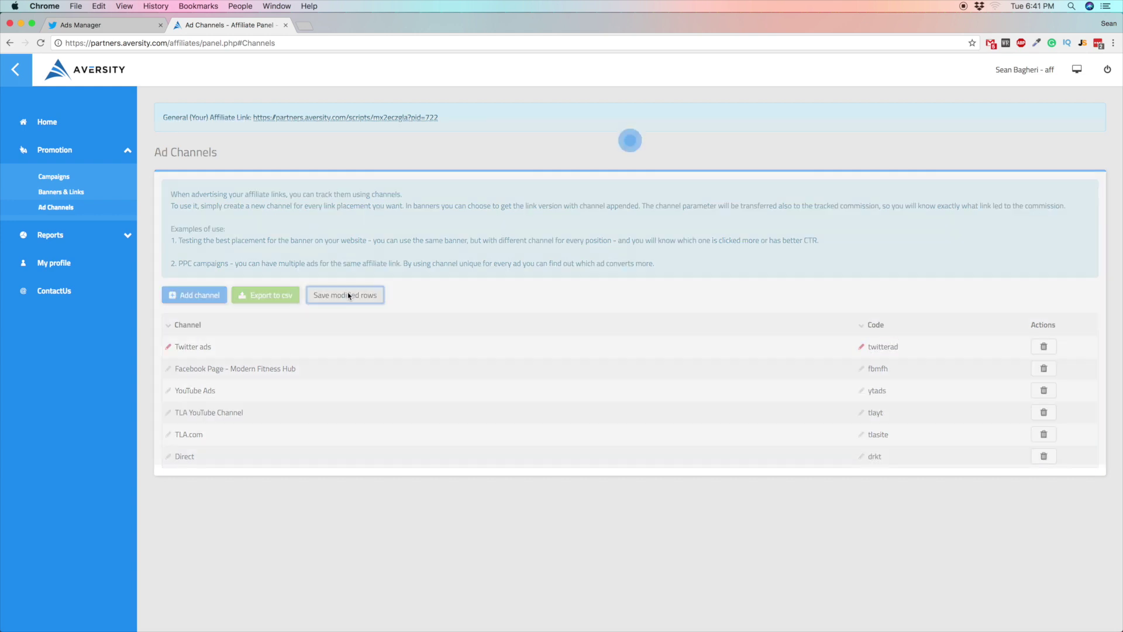
Step: Open the list of banners for the Home Business Bootcamp campaign
{"action": "left_click", "coordinate": [89, 182]}
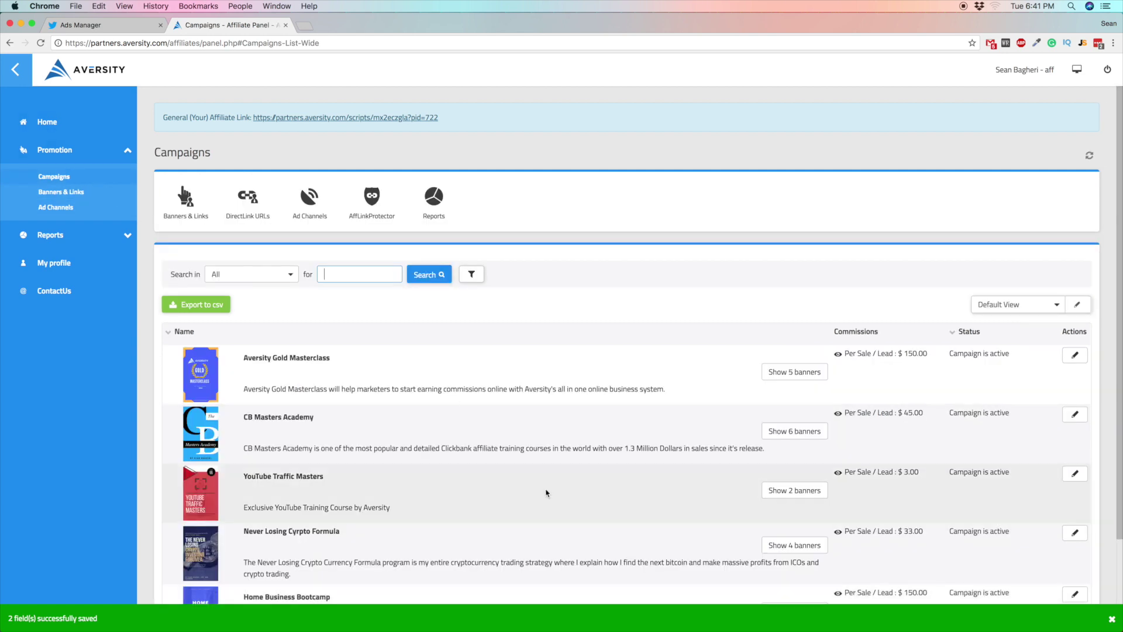
{"action": "scroll", "coordinate": [383, 394], "scroll_direction": "down", "scroll_amount": 3}
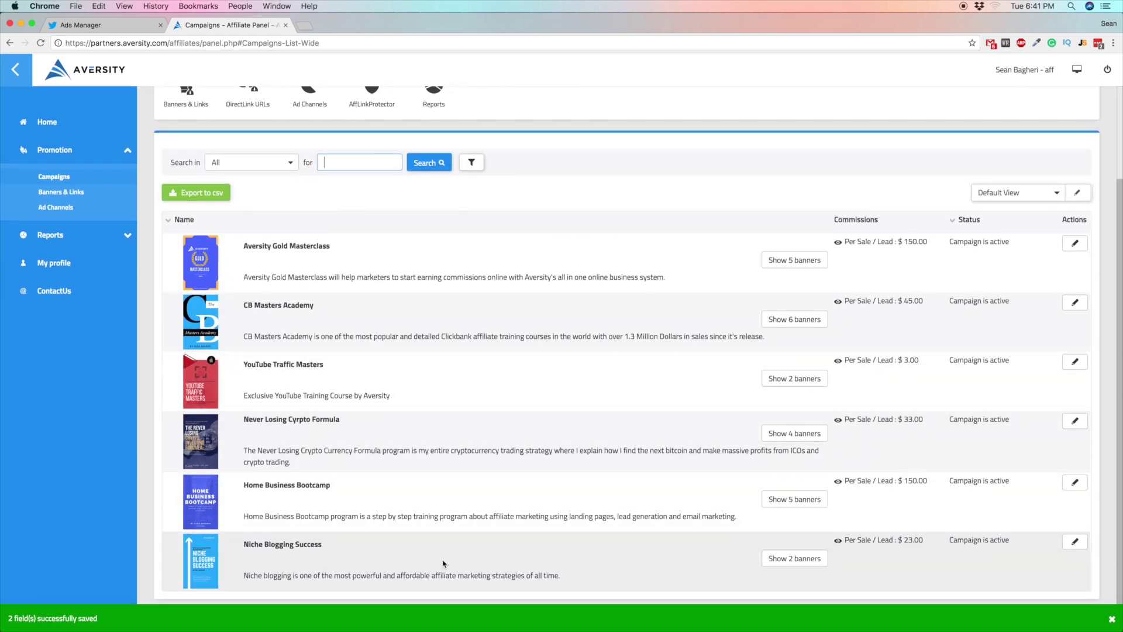
{"action": "left_click", "coordinate": [775, 498]}
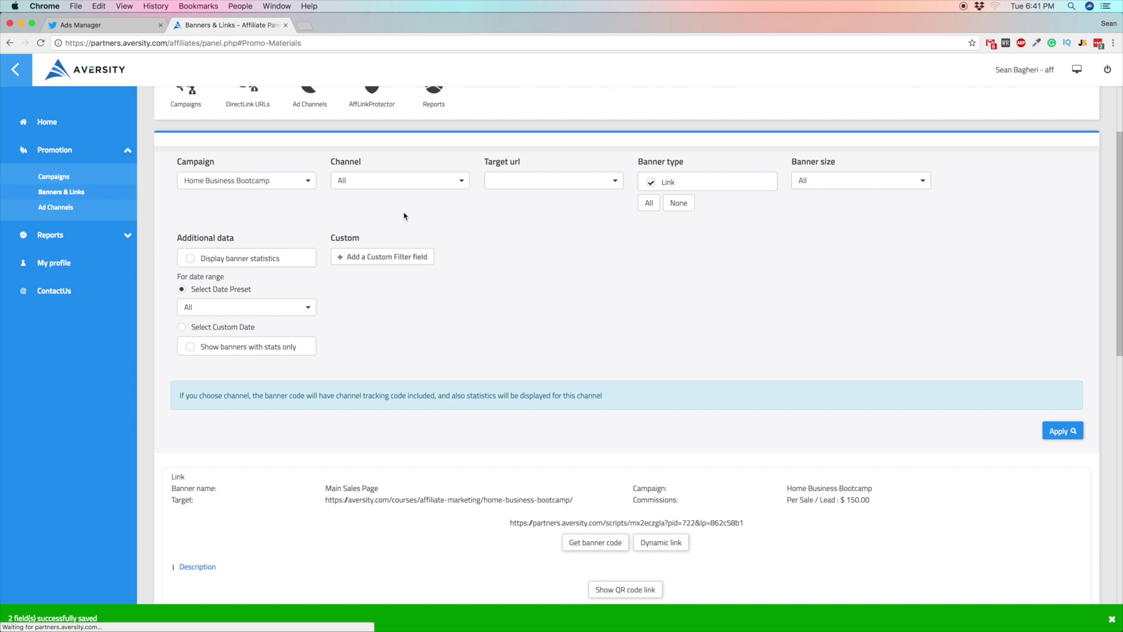
Step: Apply the Twitter ads channel to the Home Business Bootcamp banner links
{"action": "left_click", "coordinate": [371, 181]}
{"action": "left_click", "coordinate": [368, 313]}
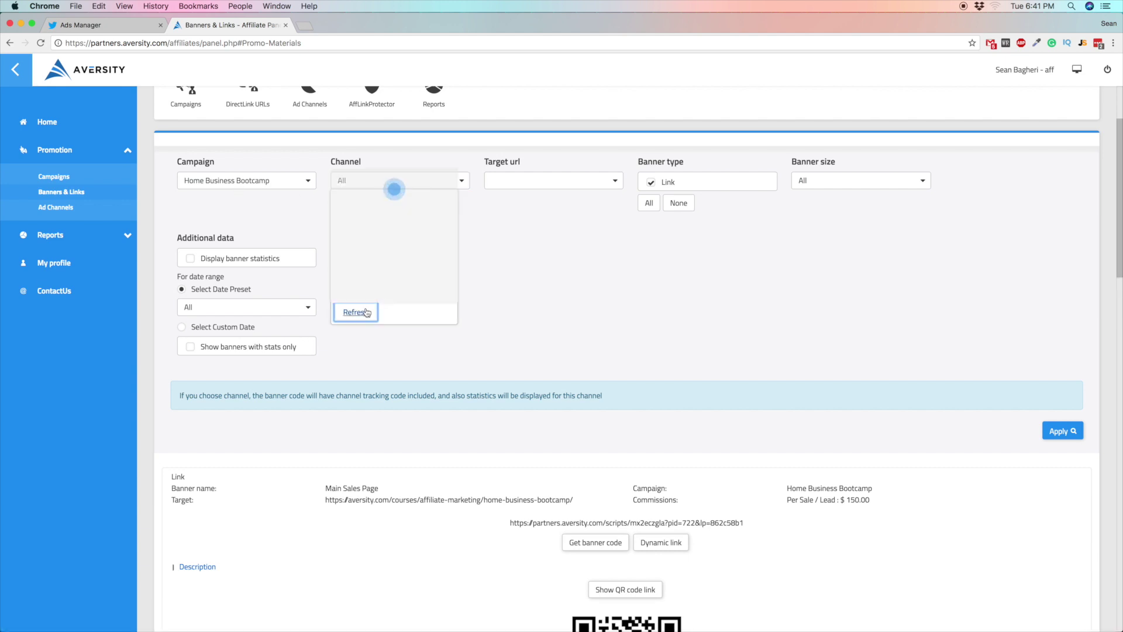
{"action": "left_click", "coordinate": [369, 202]}
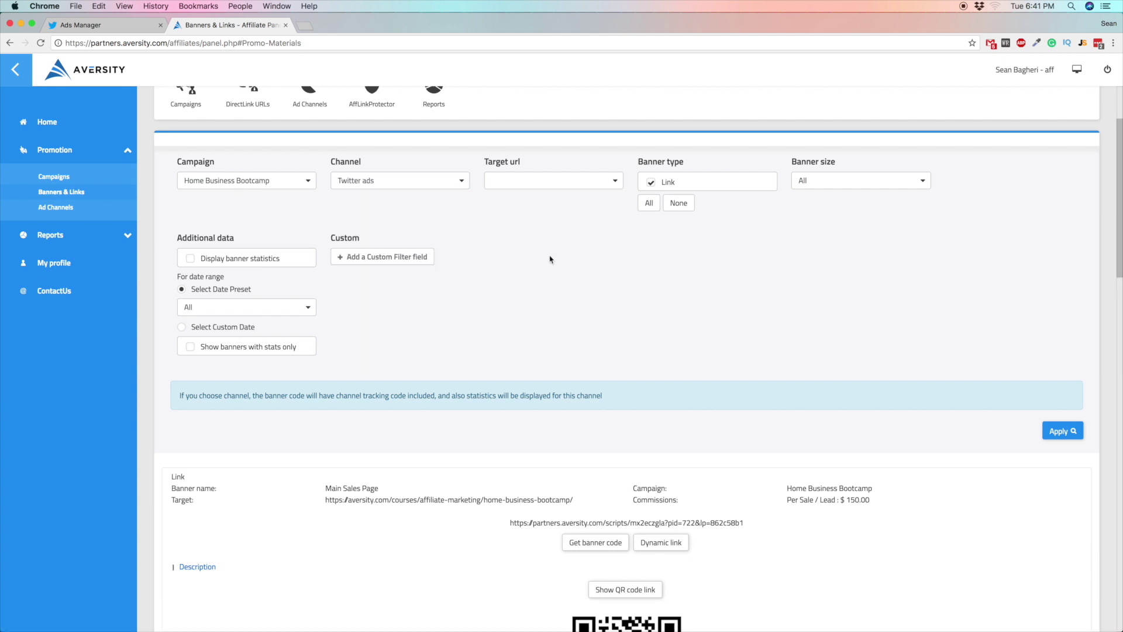
{"action": "left_click", "coordinate": [1062, 431]}
Step: Get the banner code for the 3 Easy Step To Make Money Affiliate Marketing landing page and copy its affiliate link
{"action": "scroll", "coordinate": [571, 406], "scroll_direction": "down", "scroll_amount": 7}
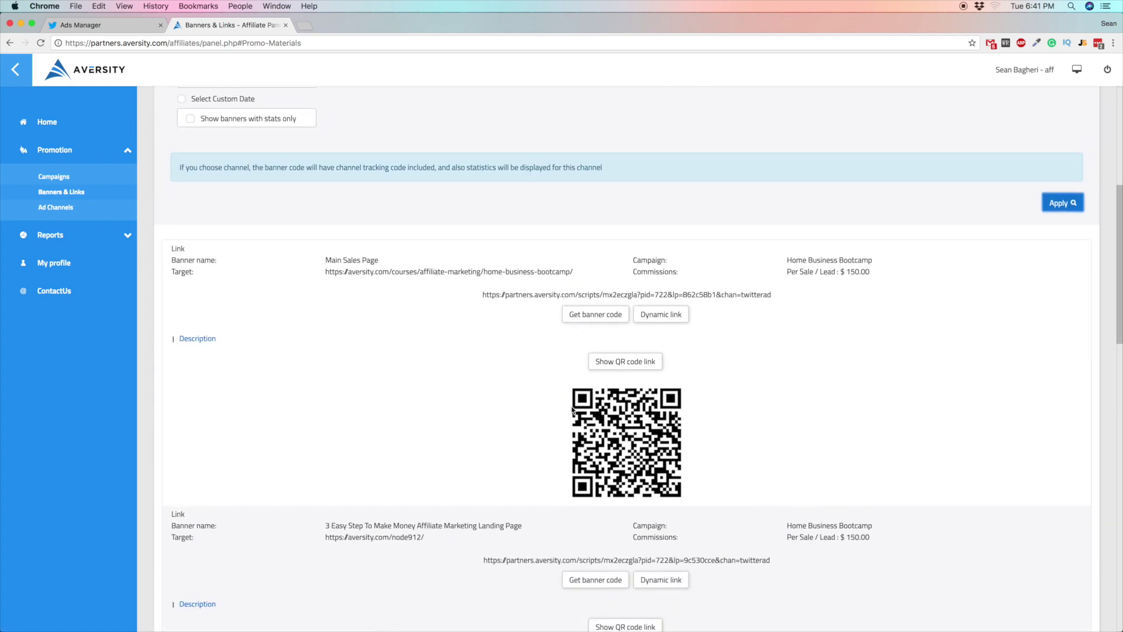
{"action": "left_click", "coordinate": [573, 410]}
{"action": "scroll", "coordinate": [474, 429], "scroll_direction": "down", "scroll_amount": 3}
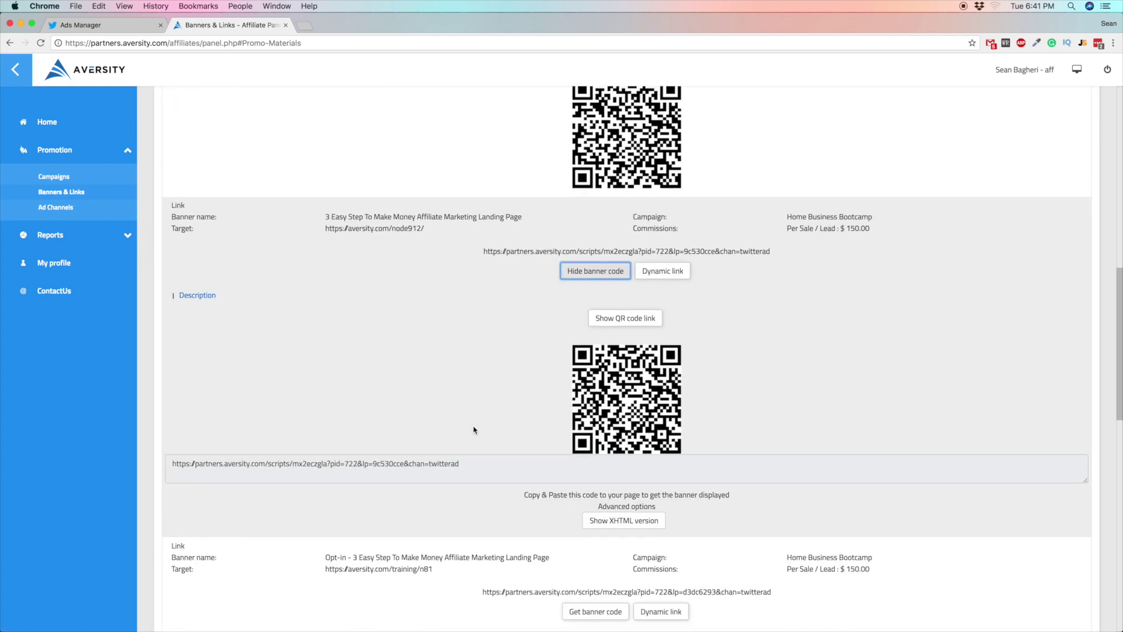
{"action": "left_click", "coordinate": [387, 443]}
{"action": "right_click", "coordinate": [345, 443]}
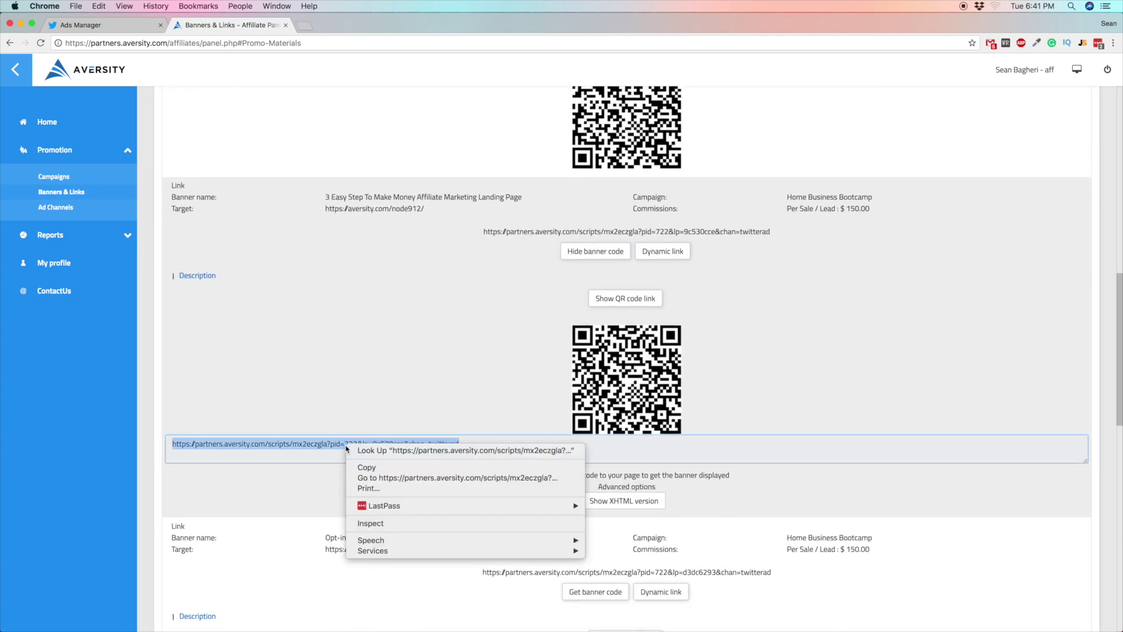
{"action": "left_click", "coordinate": [387, 468]}
Step: Open ClickMeter in a new tab and start creating a new tracking link
{"action": "left_click", "coordinate": [302, 26]}
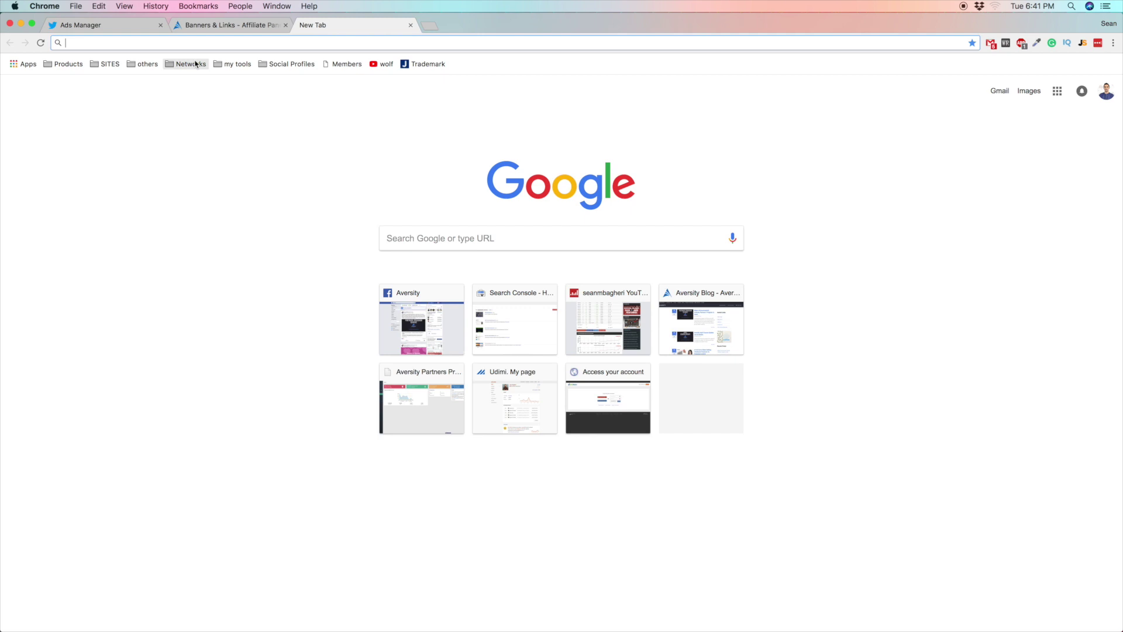
{"action": "left_click", "coordinate": [234, 64]}
{"action": "left_click", "coordinate": [245, 79]}
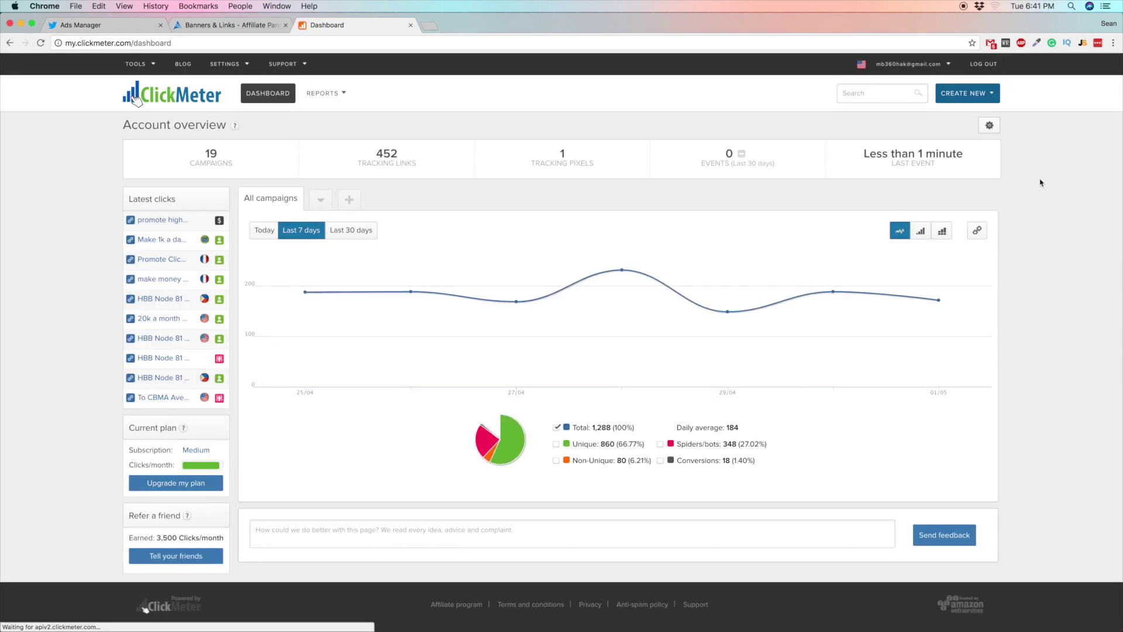
{"action": "left_click", "coordinate": [969, 96]}
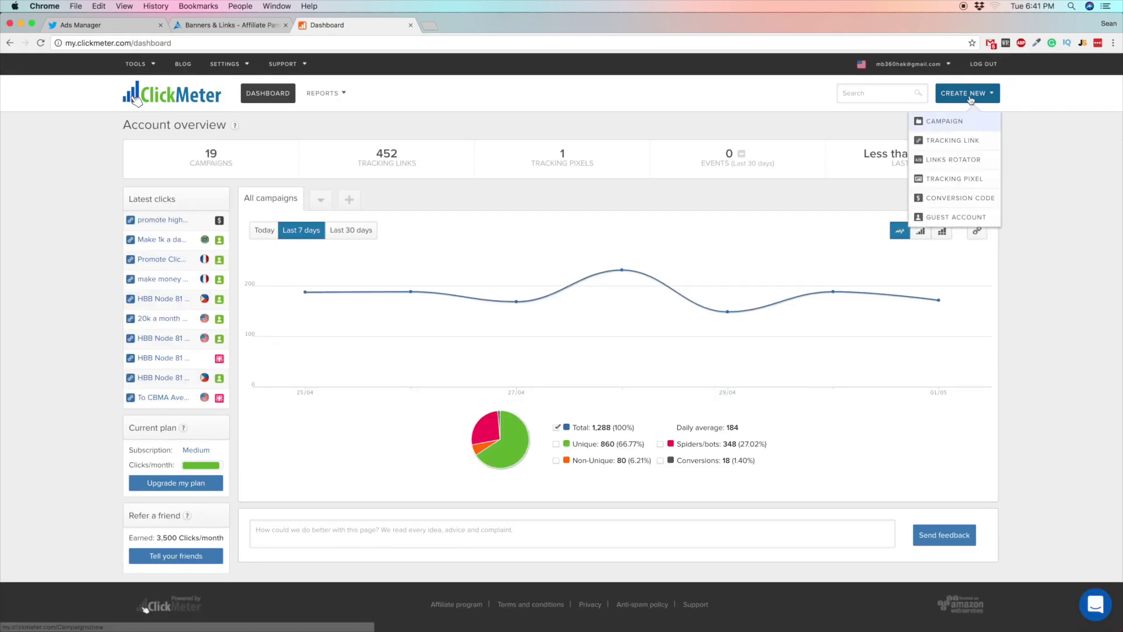
{"action": "left_click", "coordinate": [945, 141]}
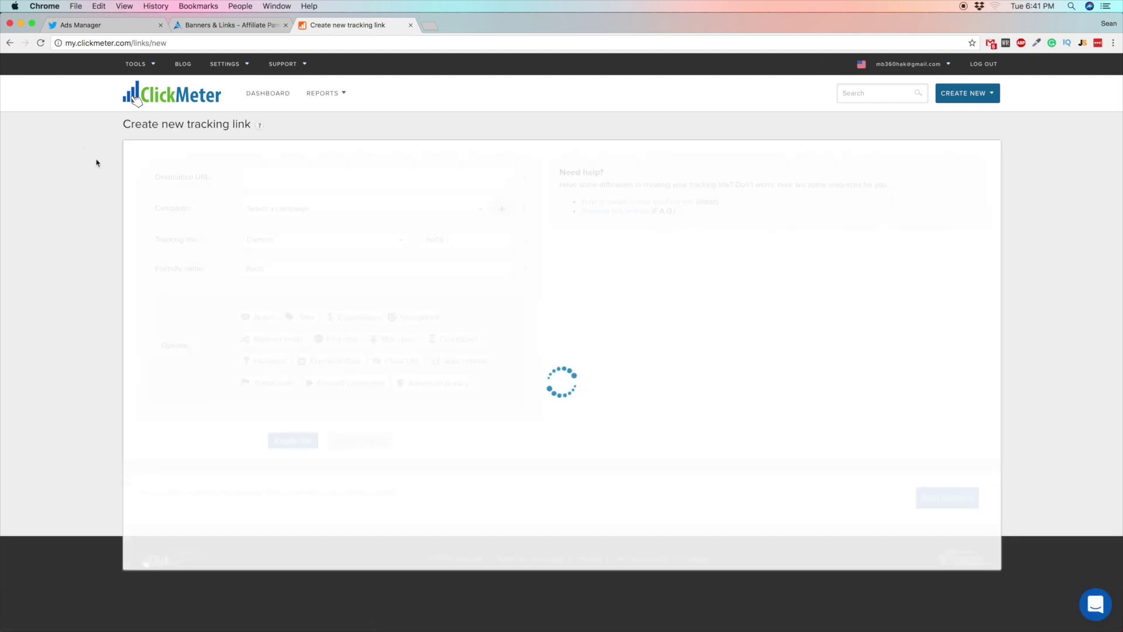
Step: Paste the copied affiliate link as the destination URL and set the friendly name to Twitter ad to HBB
{"action": "left_click", "coordinate": [291, 179]}
{"action": "right_click", "coordinate": [291, 177]}
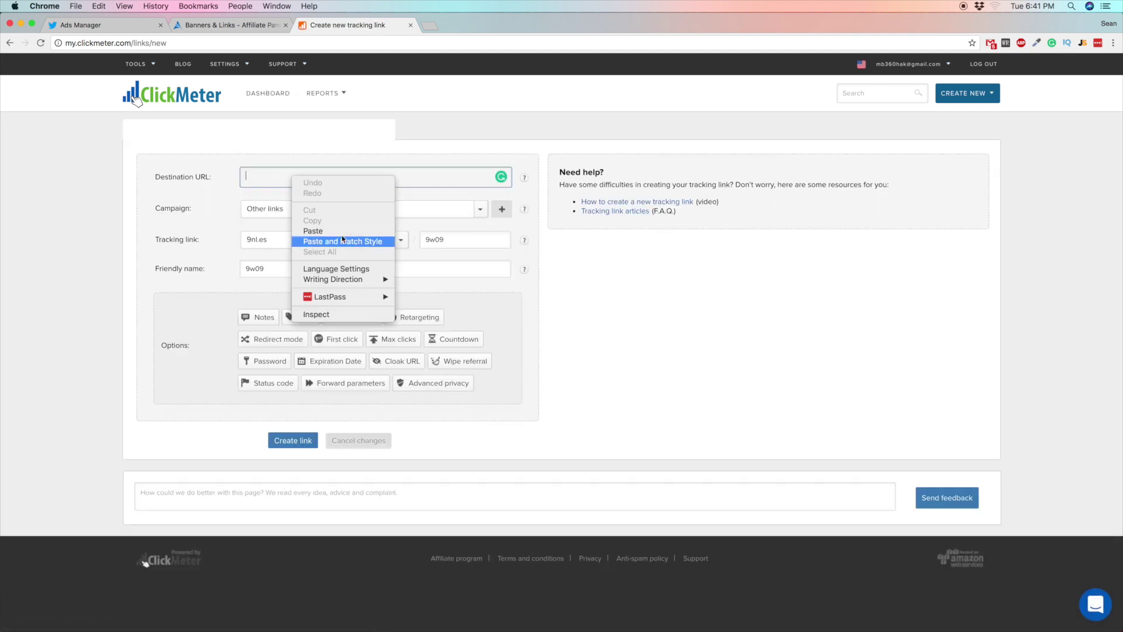
{"action": "left_click", "coordinate": [313, 231]}
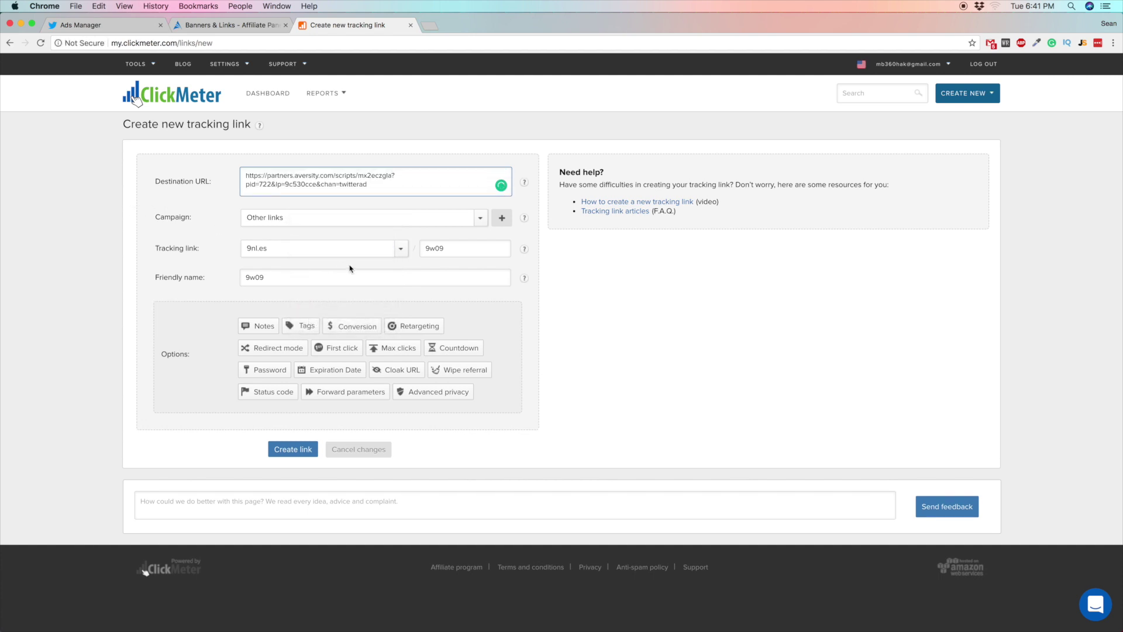
{"action": "left_click", "coordinate": [452, 249]}
{"action": "left_click_drag", "start_coordinate": [482, 240], "coordinate": [360, 235]}
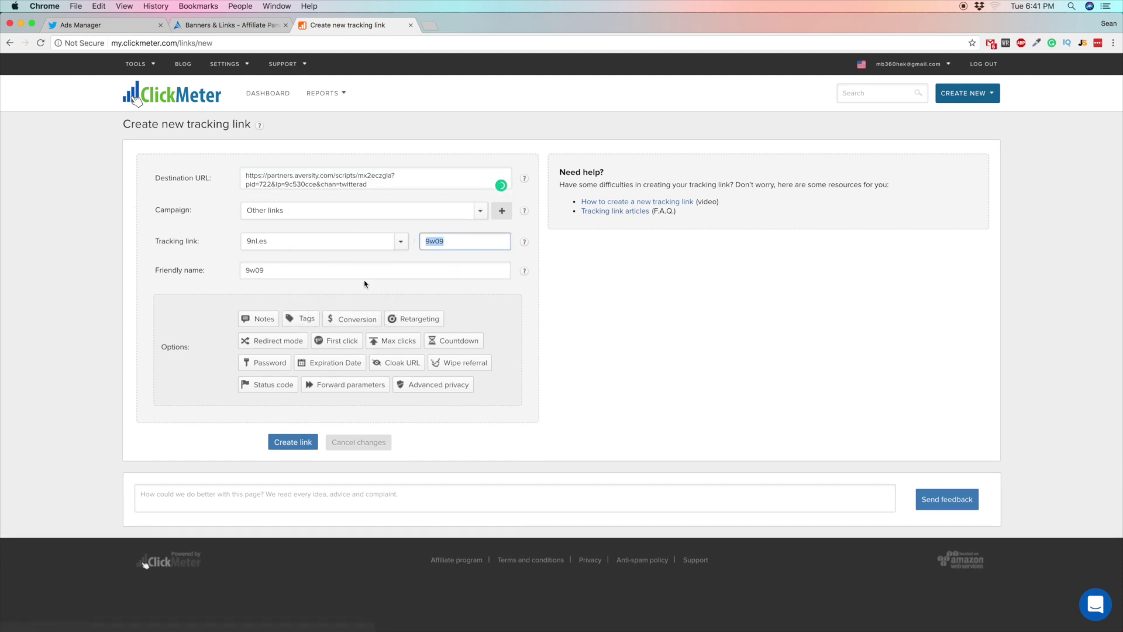
{"action": "left_click_drag", "start_coordinate": [275, 271], "coordinate": [205, 274]}
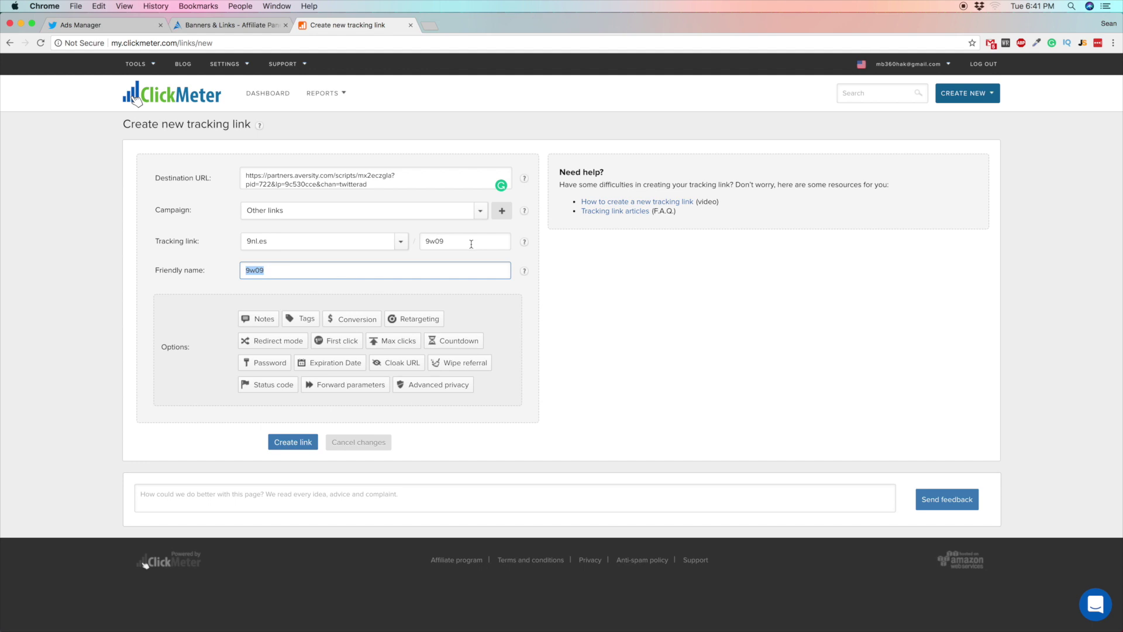
{"action": "type", "text": "Twitter ad to HBB"}
{"action": "left_click", "coordinate": [657, 372]}
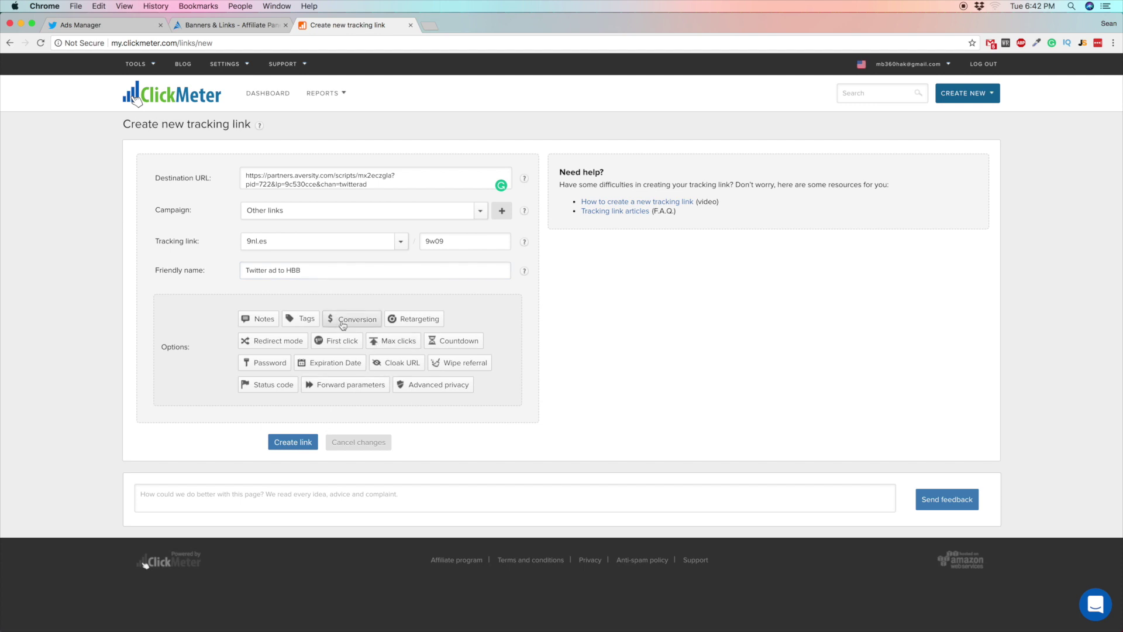
Step: Add HBB SALE as the first conversion and create the tracking link
{"action": "left_click", "coordinate": [368, 320]}
{"action": "left_click", "coordinate": [327, 396]}
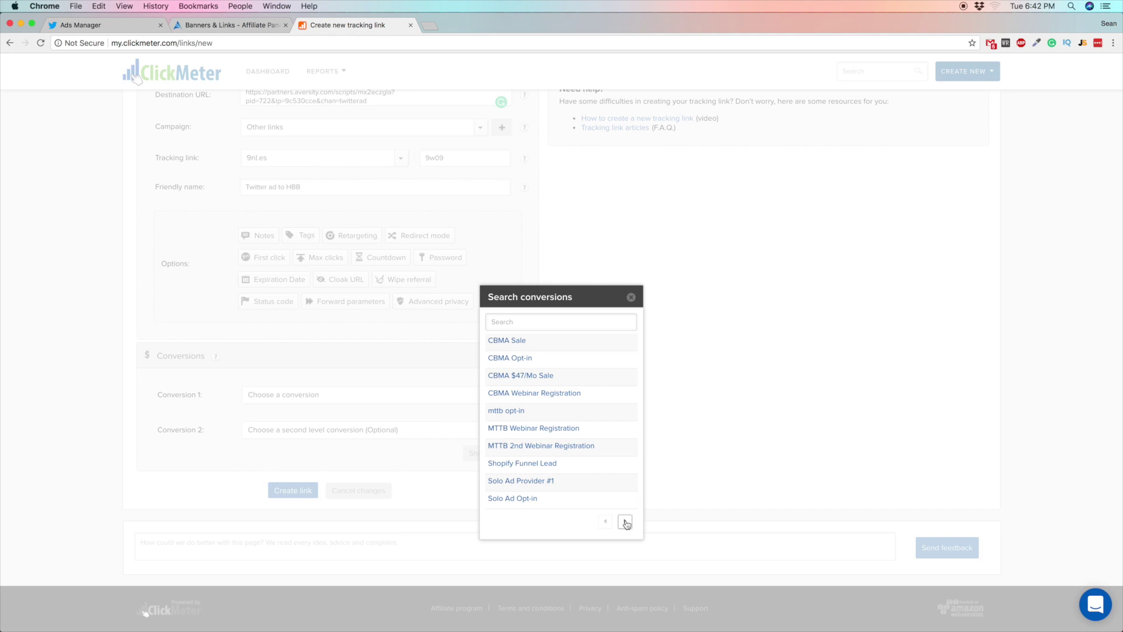
{"action": "left_click", "coordinate": [625, 522]}
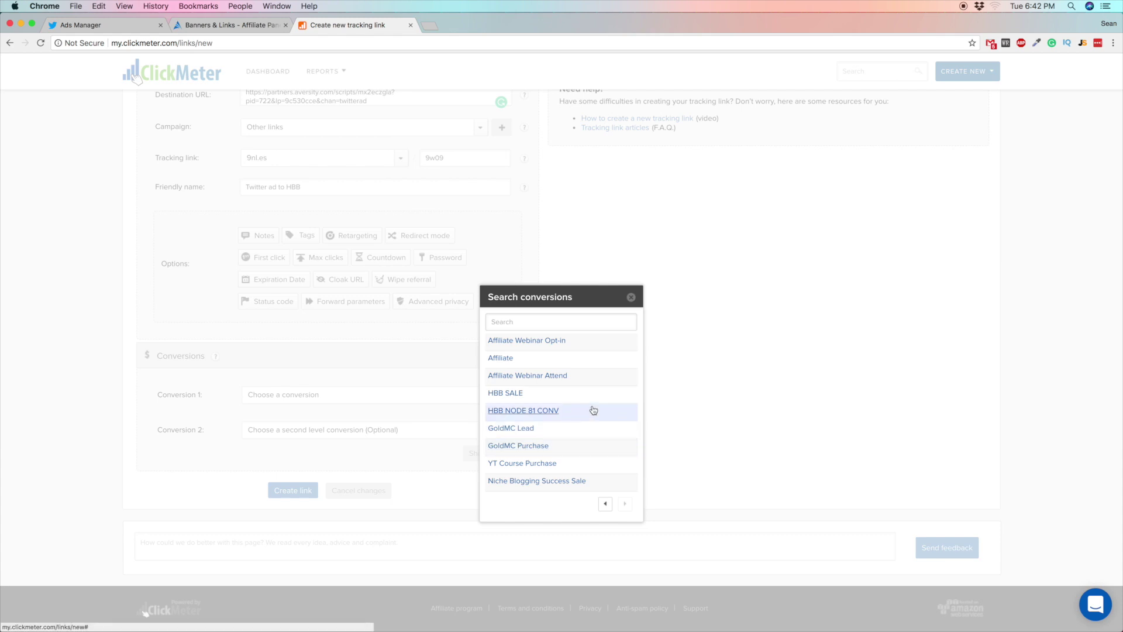
{"action": "left_click", "coordinate": [518, 397]}
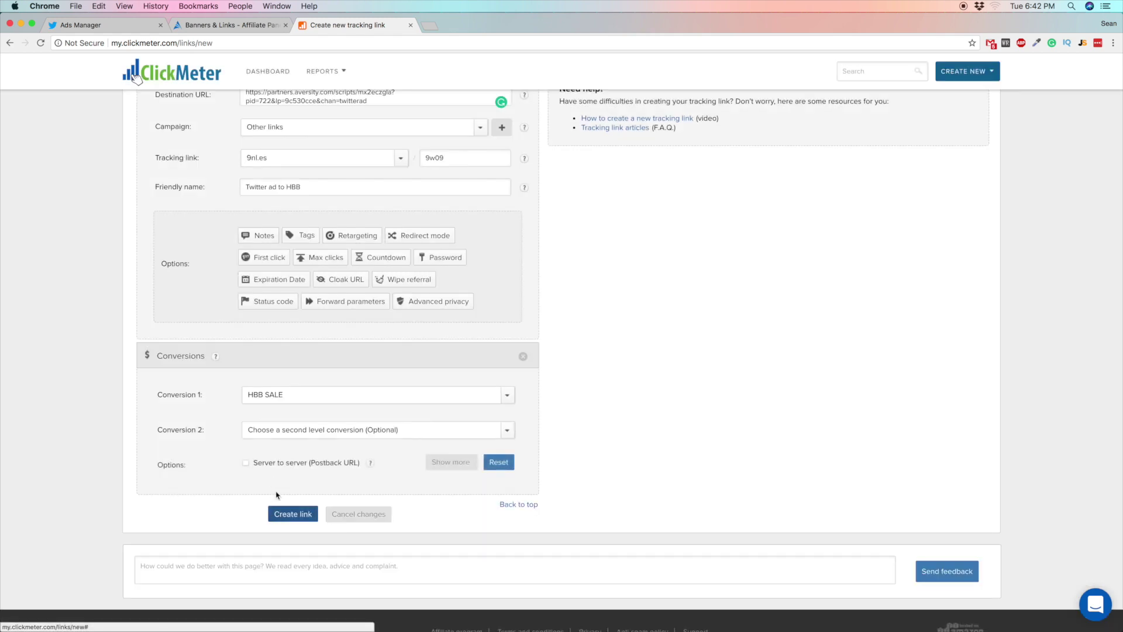
{"action": "scroll", "coordinate": [228, 446], "scroll_direction": "up", "scroll_amount": 3}
{"action": "scroll", "coordinate": [228, 447], "scroll_direction": "down", "scroll_amount": 4}
{"action": "left_click", "coordinate": [293, 489]}
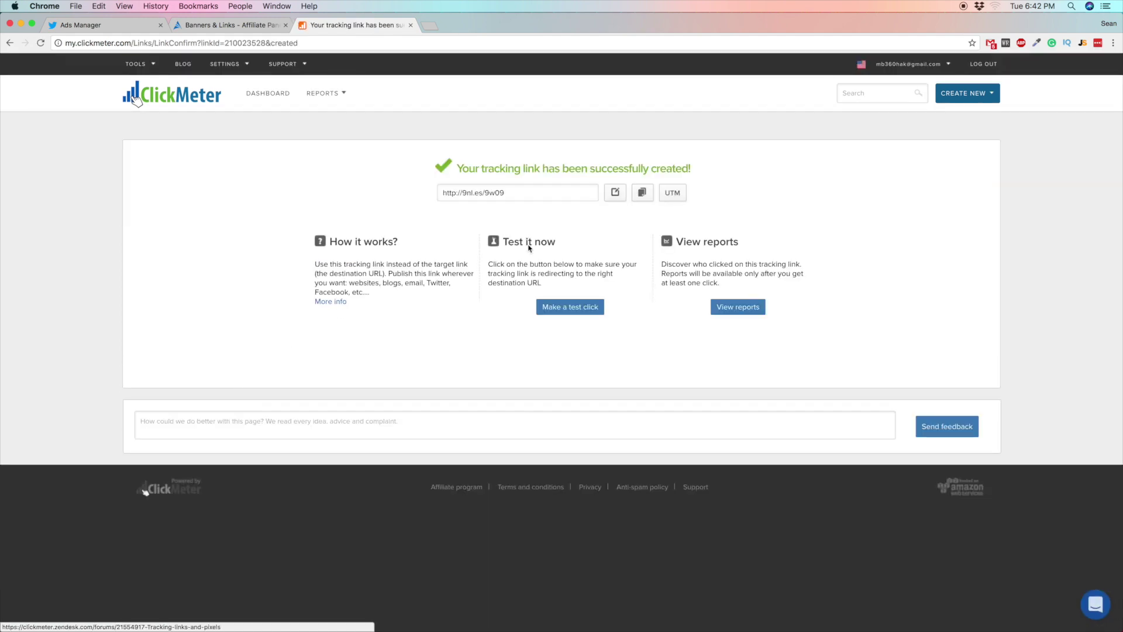
Step: Copy the new tracking link, switch to Twitter Ads, and open the composer for a new promoted-only tweet
{"action": "left_click", "coordinate": [462, 193]}
{"action": "right_click", "coordinate": [463, 189]}
{"action": "left_click", "coordinate": [495, 250]}
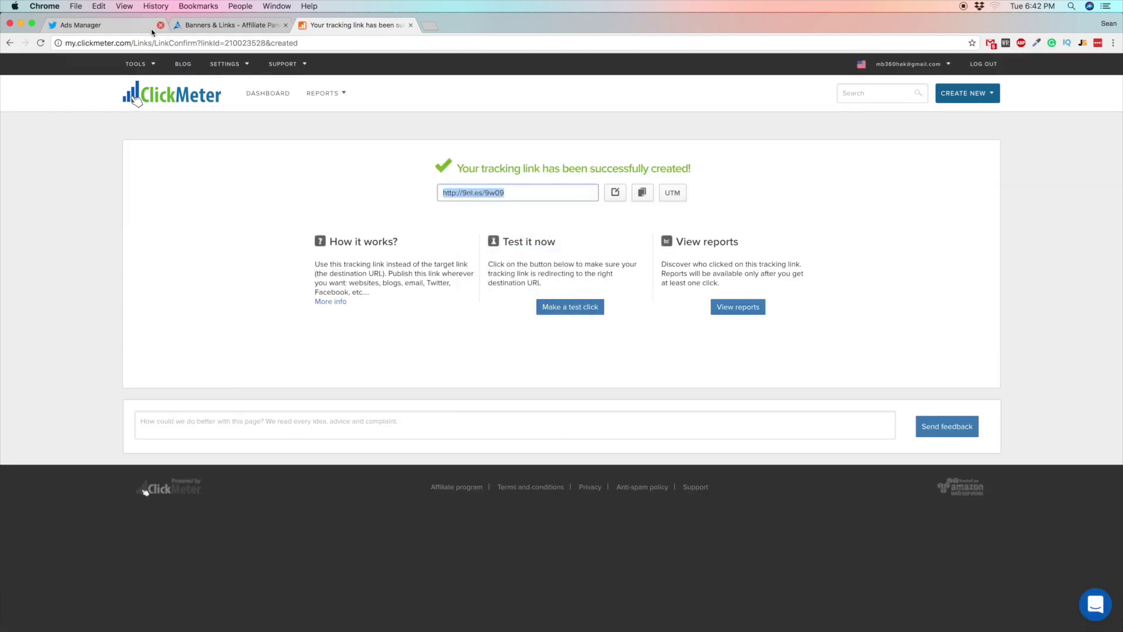
{"action": "left_click", "coordinate": [149, 26]}
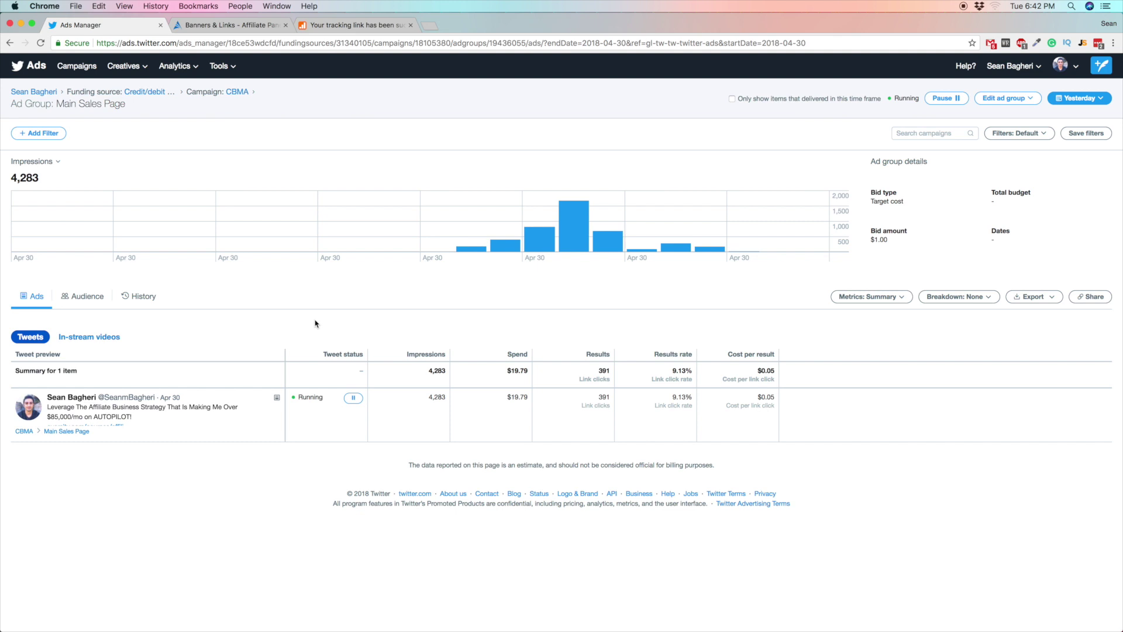
{"action": "left_click", "coordinate": [1102, 66]}
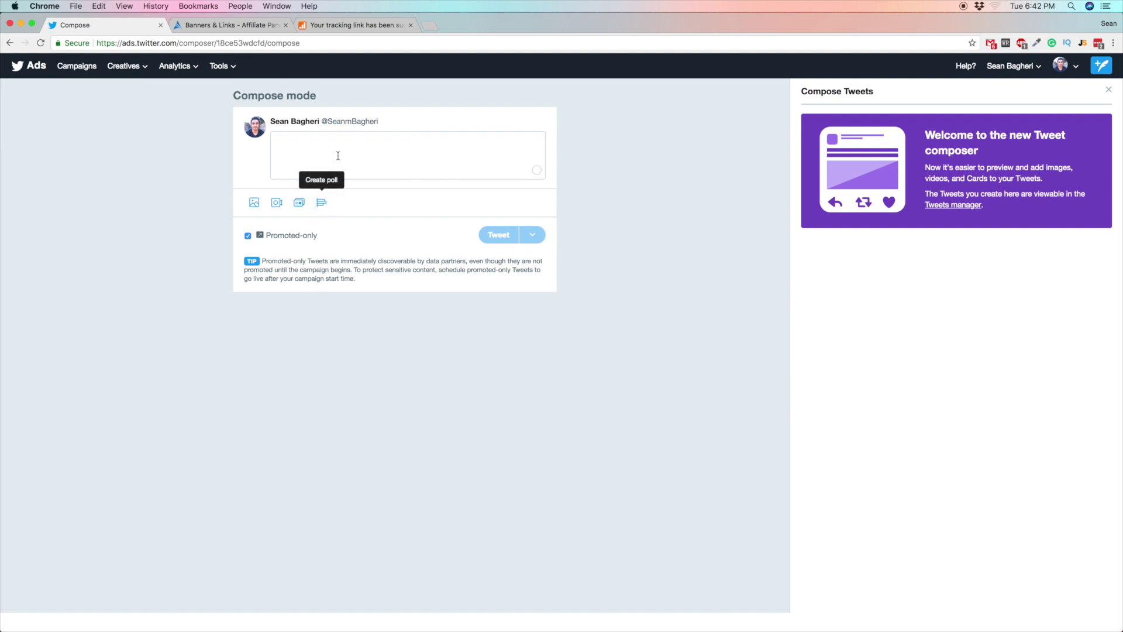
{"action": "left_click", "coordinate": [357, 173]}
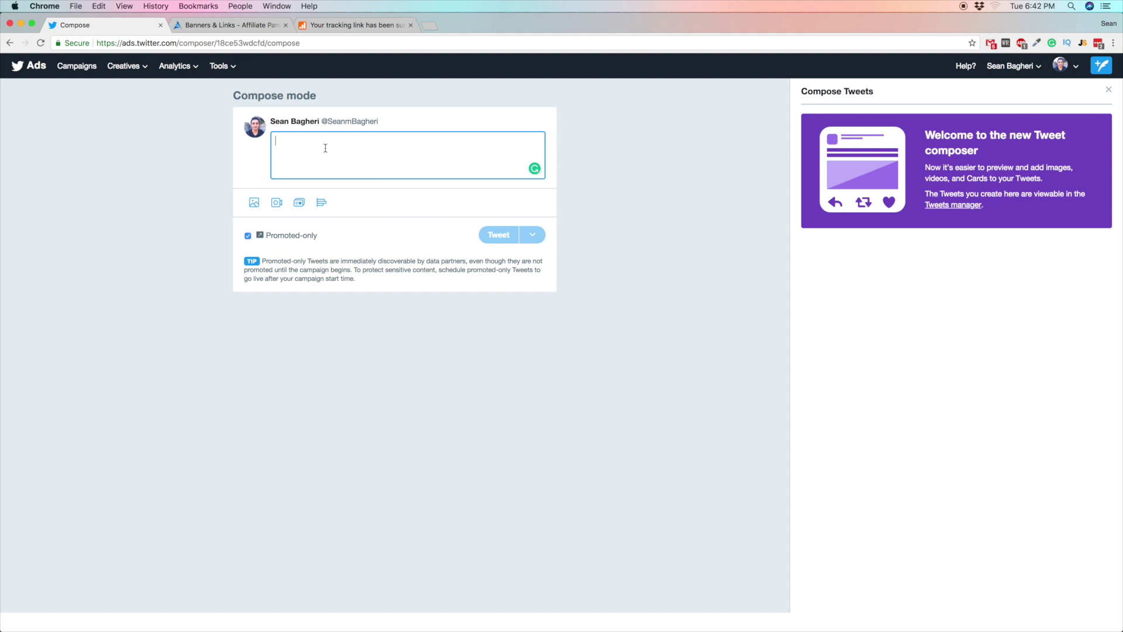
Step: Load the copied tracking link in a new incognito window to bring up its landing page
{"action": "left_click", "coordinate": [1113, 42]}
{"action": "left_click", "coordinate": [1042, 77]}
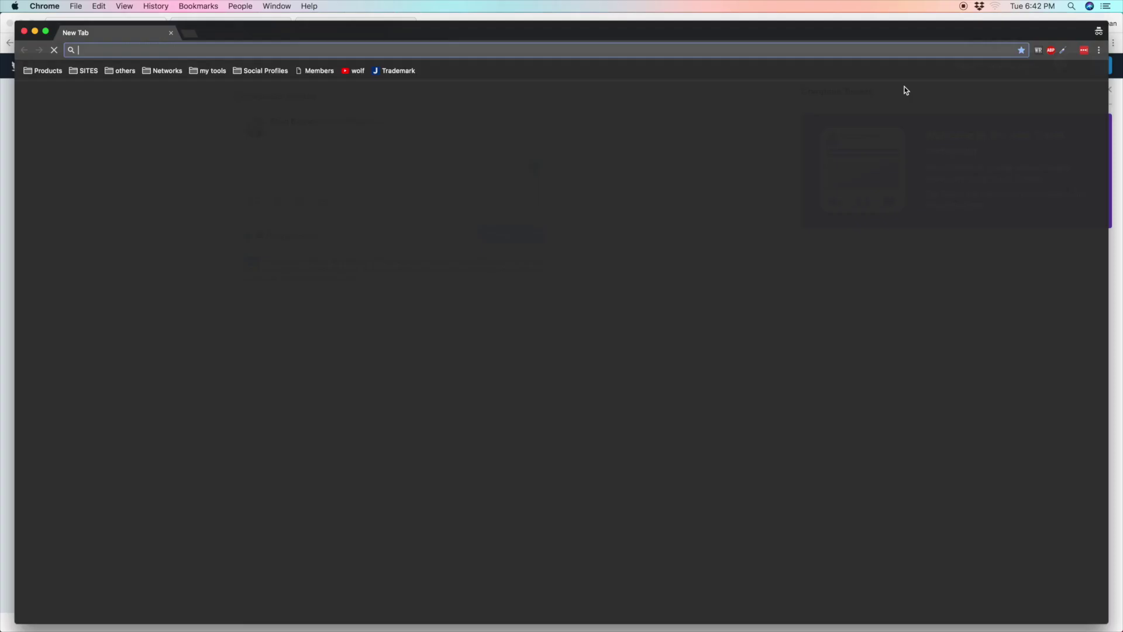
{"action": "left_click", "coordinate": [255, 65]}
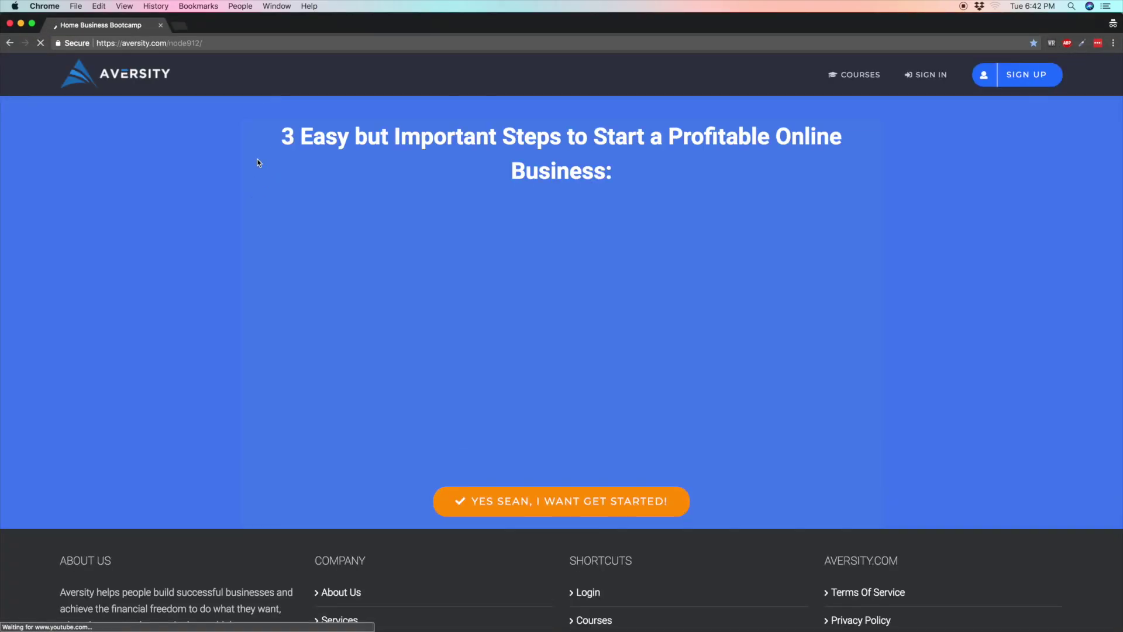
{"action": "left_click_drag", "start_coordinate": [271, 143], "coordinate": [626, 180]}
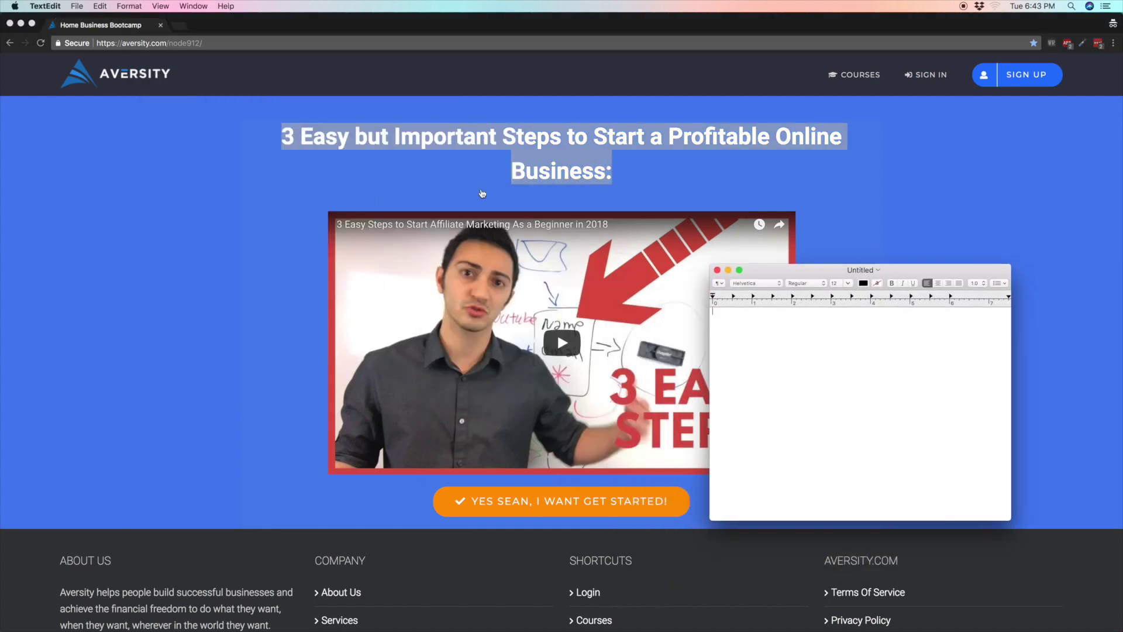
{"action": "left_click", "coordinate": [128, 6]}
{"action": "left_click", "coordinate": [137, 47]}
{"action": "key", "text": "super+v"}
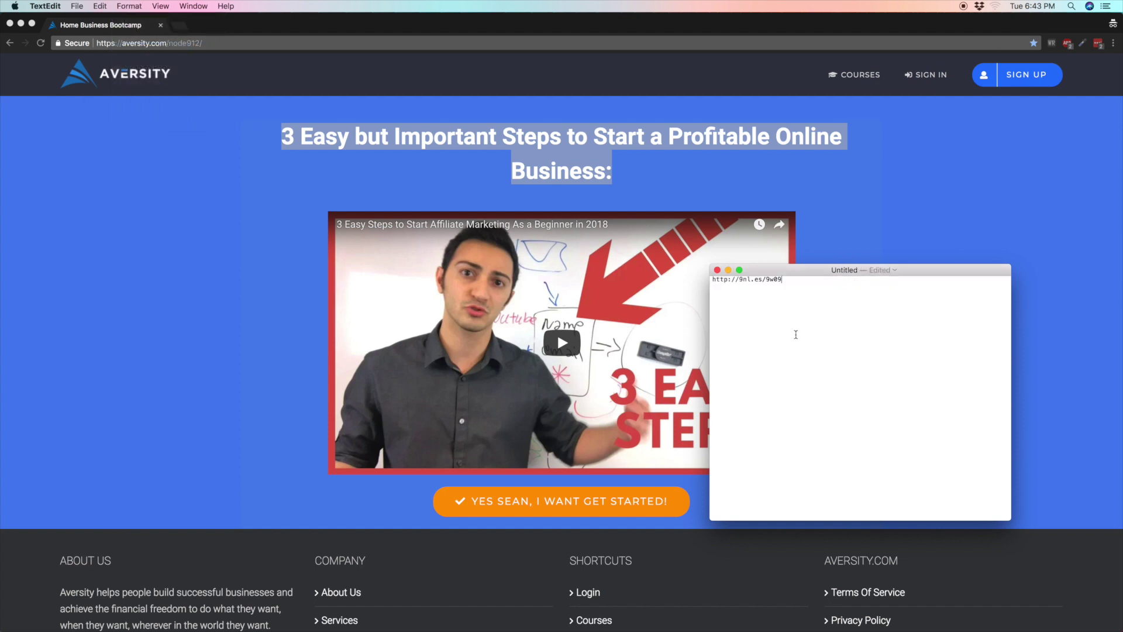
Step: Insert three line breaks above the link, paste the landing page's headline there, and return to the landing page
{"action": "left_click", "coordinate": [714, 280]}
{"action": "key", "text": "Return"}
{"action": "key", "text": "Return"}
{"action": "key", "text": "Return"}
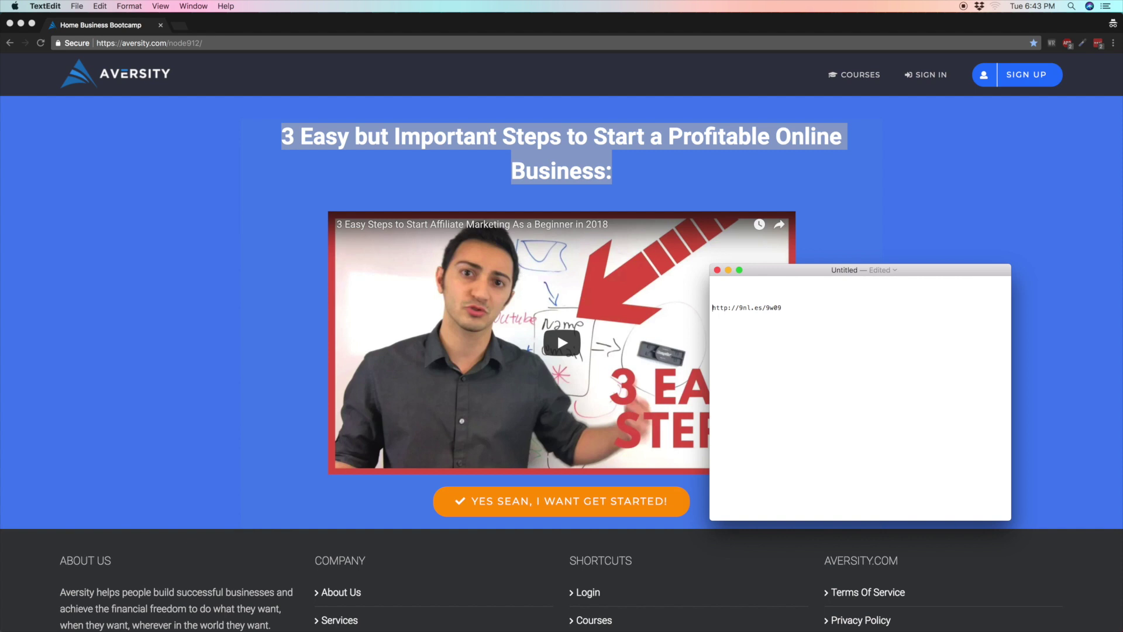
{"action": "left_click", "coordinate": [324, 144]}
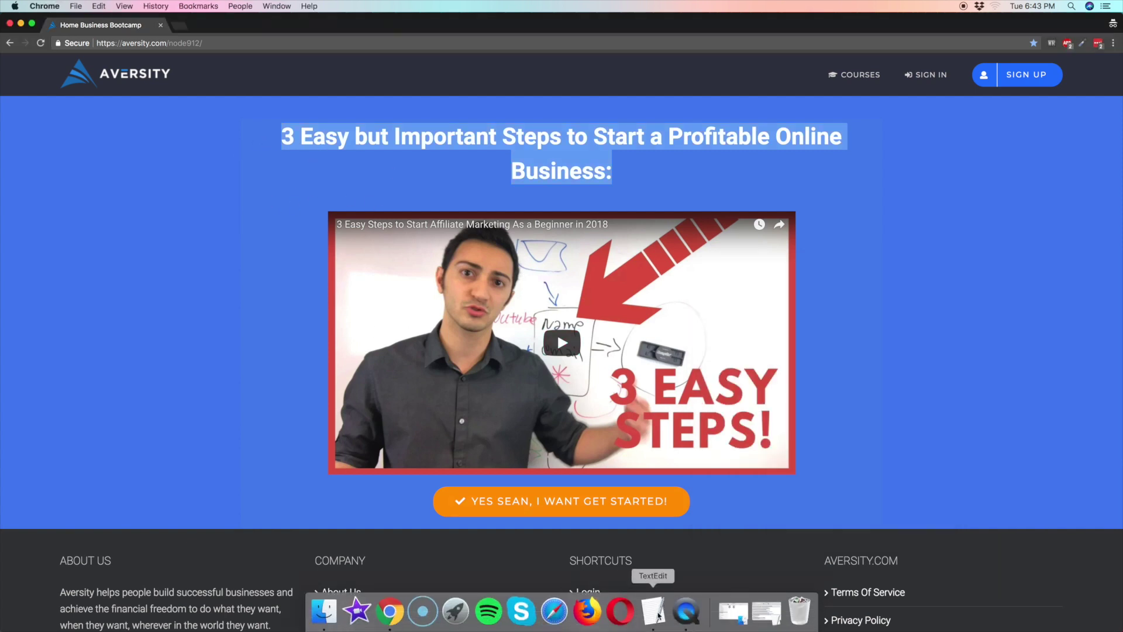
{"action": "left_click", "coordinate": [656, 616]}
{"action": "key", "text": "super+v"}
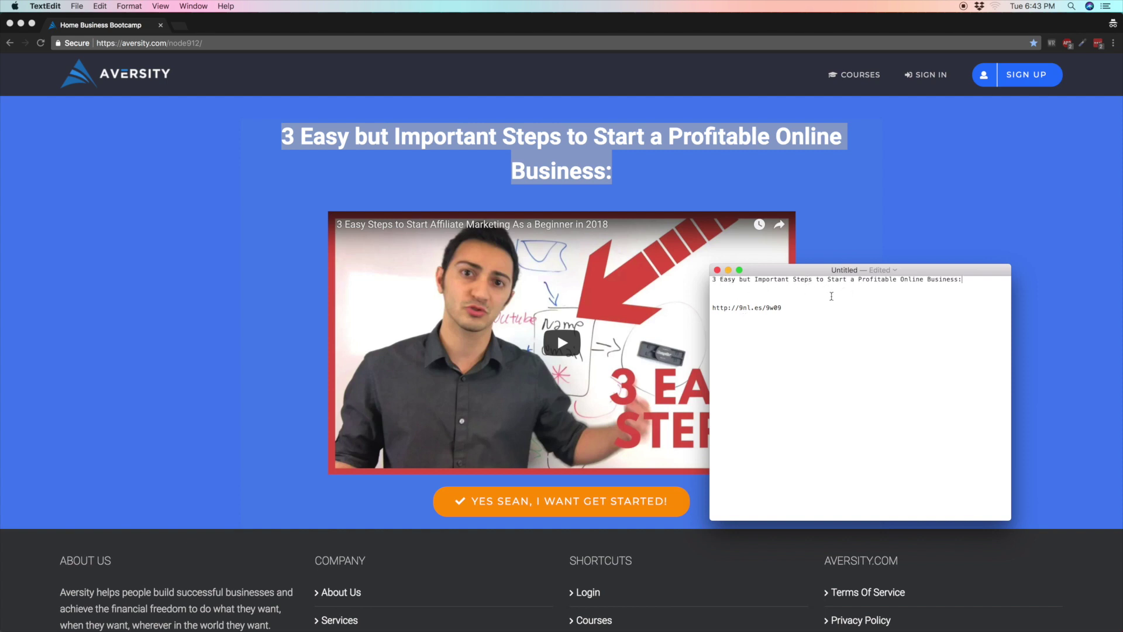
{"action": "left_click", "coordinate": [665, 185]}
{"action": "left_click", "coordinate": [521, 193]}
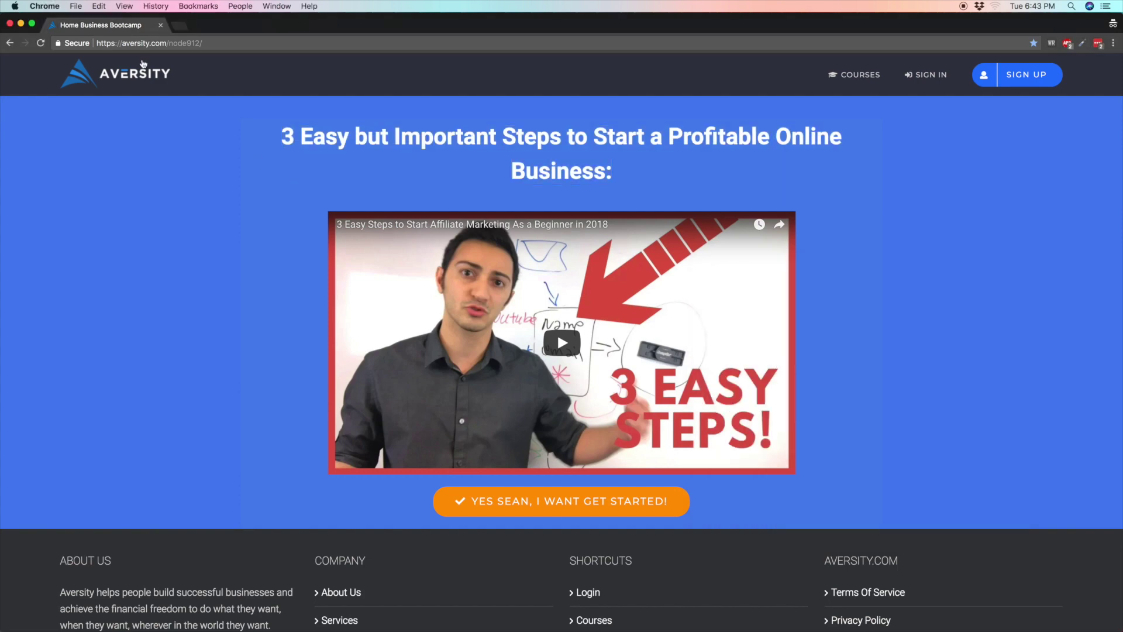
Step: Capture a screenshot of the landing page's video thumbnail, and close the incognito window
{"action": "mouse_move", "coordinate": [191, 23]}
{"action": "left_mouse_down"}
{"action": "mouse_move", "coordinate": [612, 110]}
{"action": "mouse_move", "coordinate": [678, 194]}
{"action": "mouse_move", "coordinate": [327, 55]}
{"action": "mouse_move", "coordinate": [200, 22]}
{"action": "left_mouse_up"}
{"action": "left_click_drag", "start_coordinate": [329, 209], "coordinate": [795, 472]}
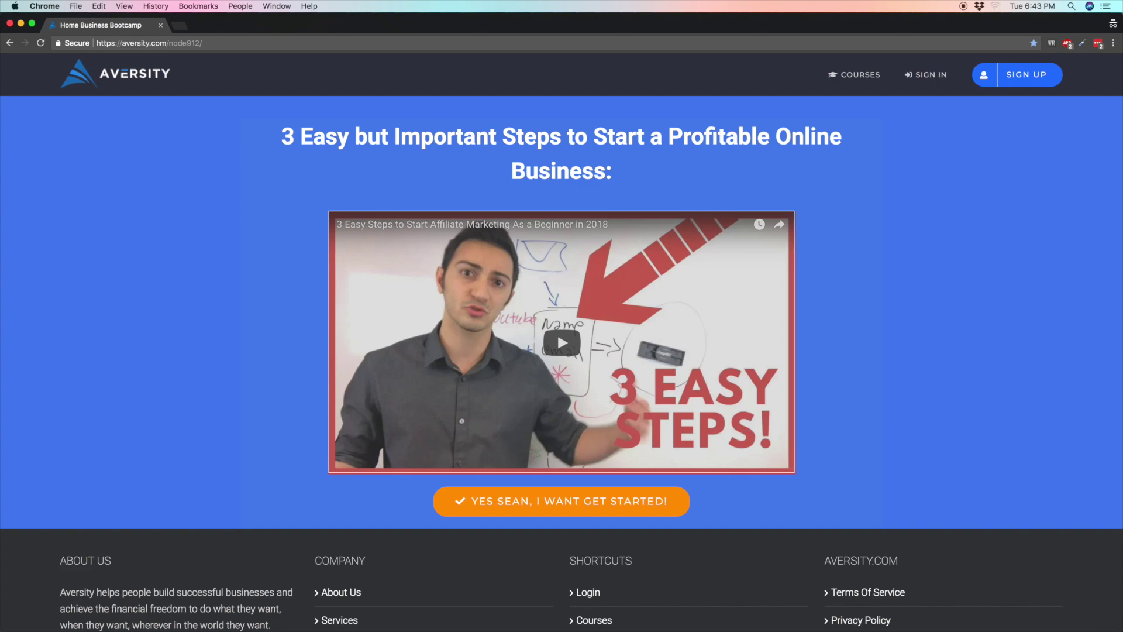
{"action": "left_click", "coordinate": [160, 25]}
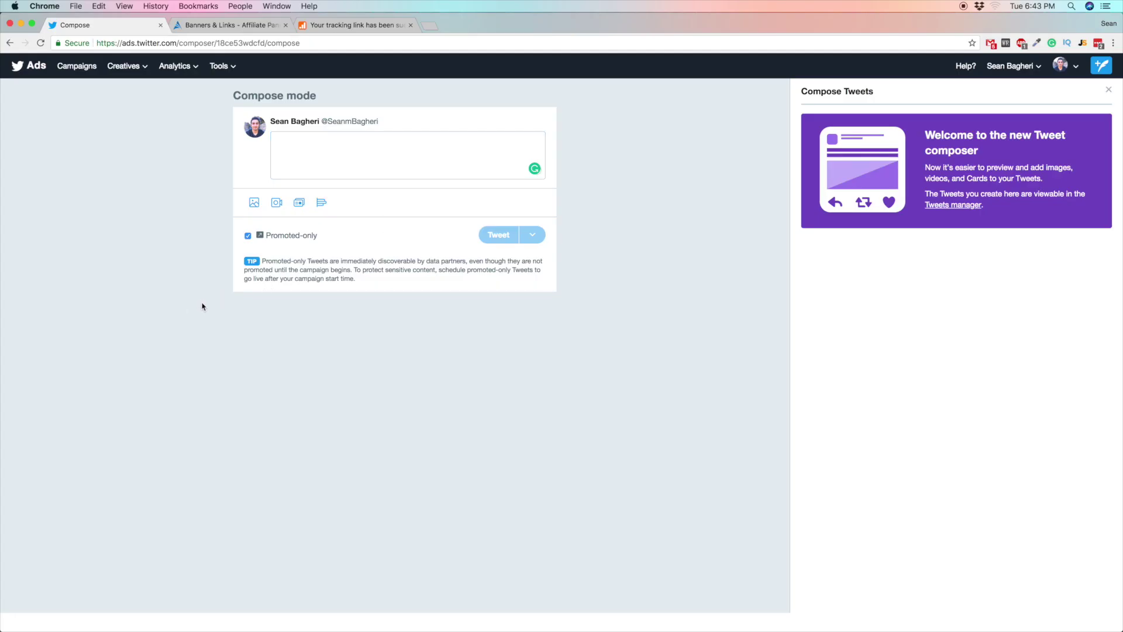
Step: Upload the new screenshot from the Desktop as the photo for the promoted-only tweet
{"action": "left_click", "coordinate": [253, 203]}
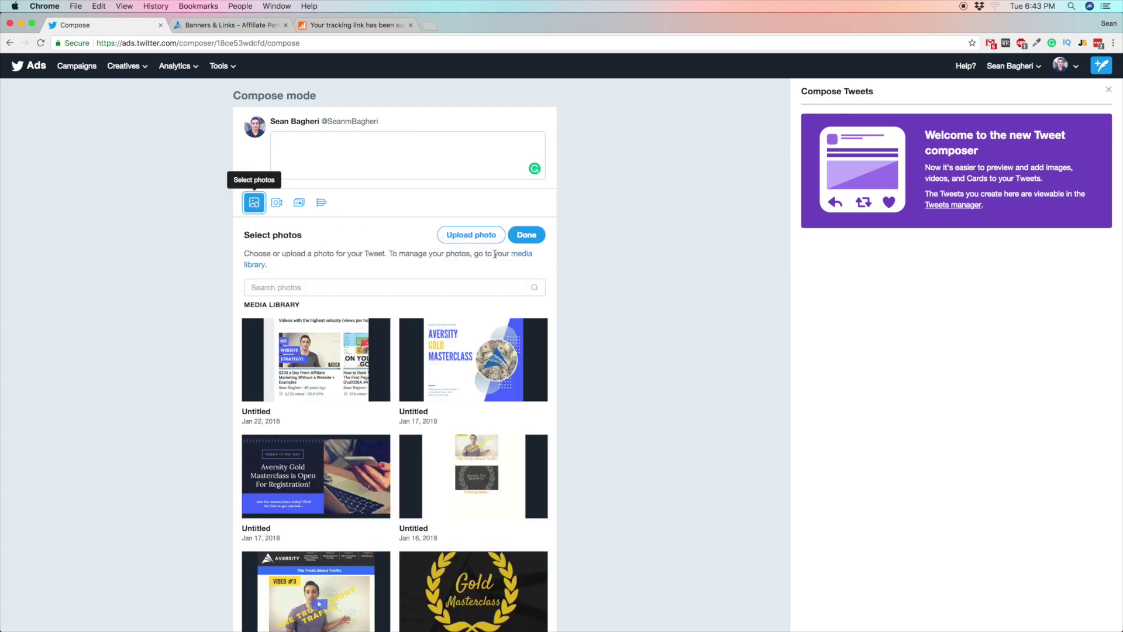
{"action": "left_click", "coordinate": [471, 235]}
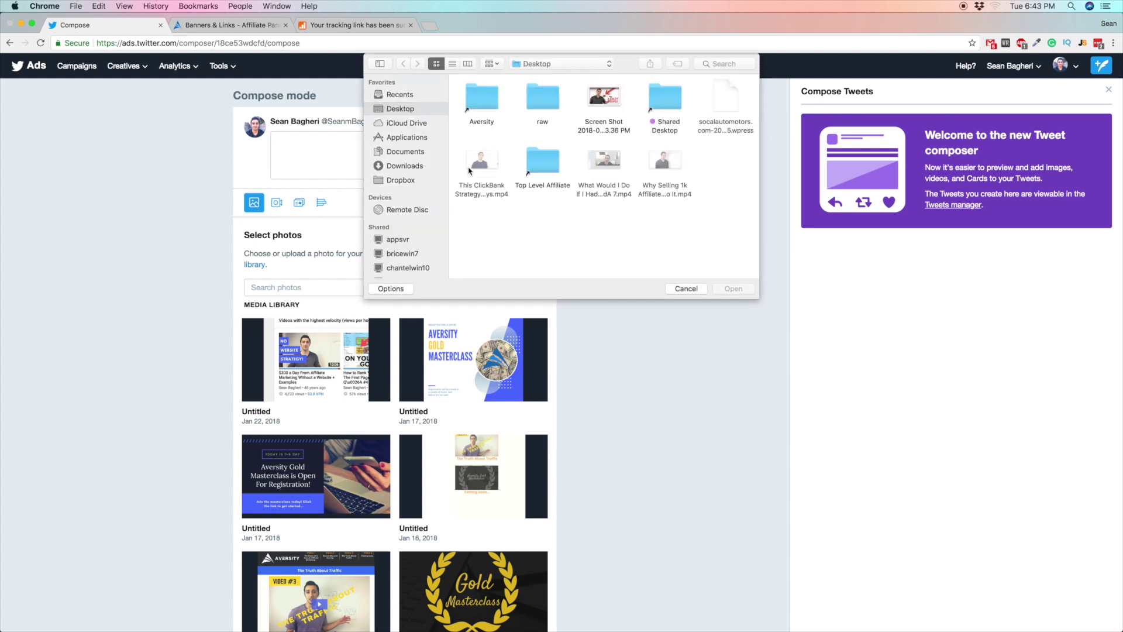
{"action": "double_click", "coordinate": [598, 133]}
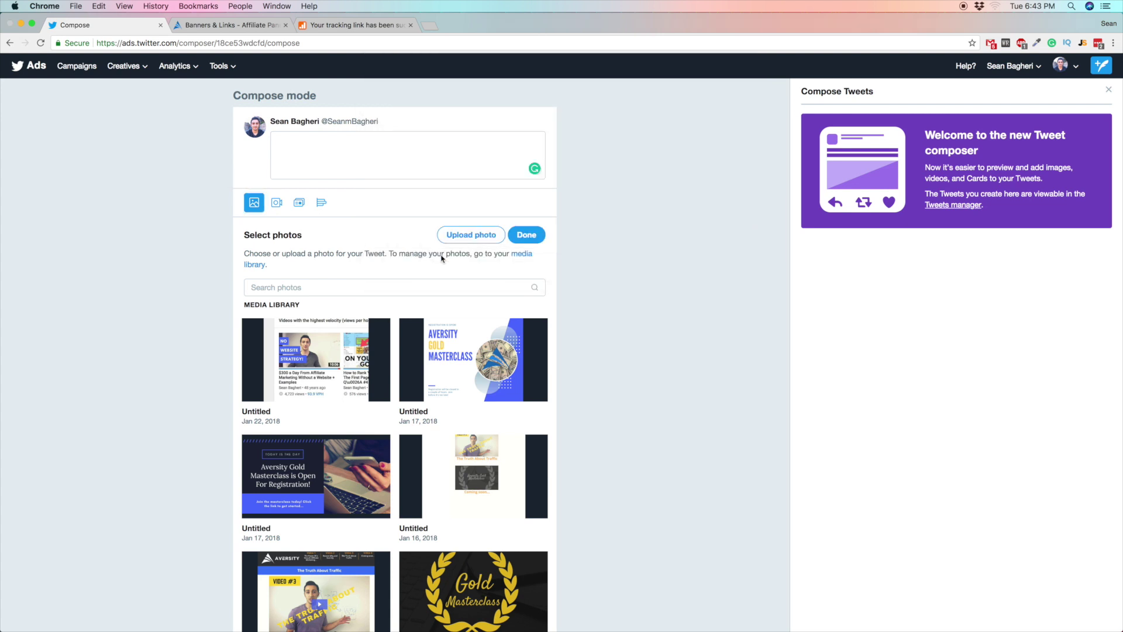
Step: Copy the headline "3 Easy but Important Steps to Start a Profitable Online Business:" from the TextEdit document into the tweet's text
{"action": "mouse_move", "coordinate": [753, 613]}
{"action": "left_click", "coordinate": [654, 612]}
{"action": "left_click_drag", "start_coordinate": [968, 281], "coordinate": [624, 273]}
{"action": "key", "text": "super+c"}
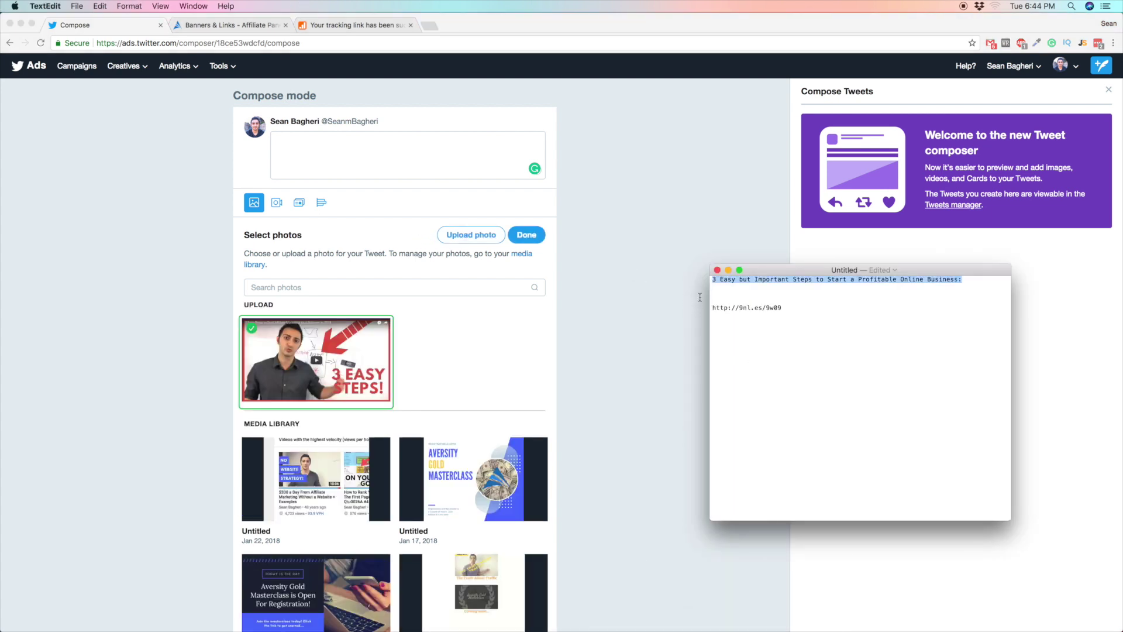
{"action": "left_click", "coordinate": [311, 176]}
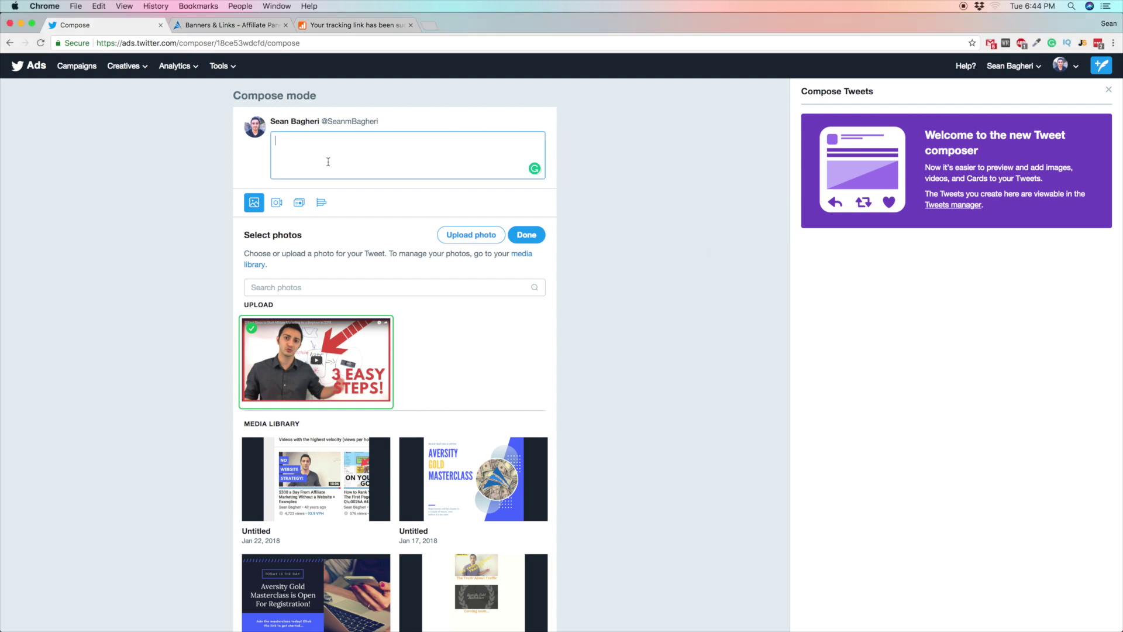
{"action": "key", "text": "super+v"}
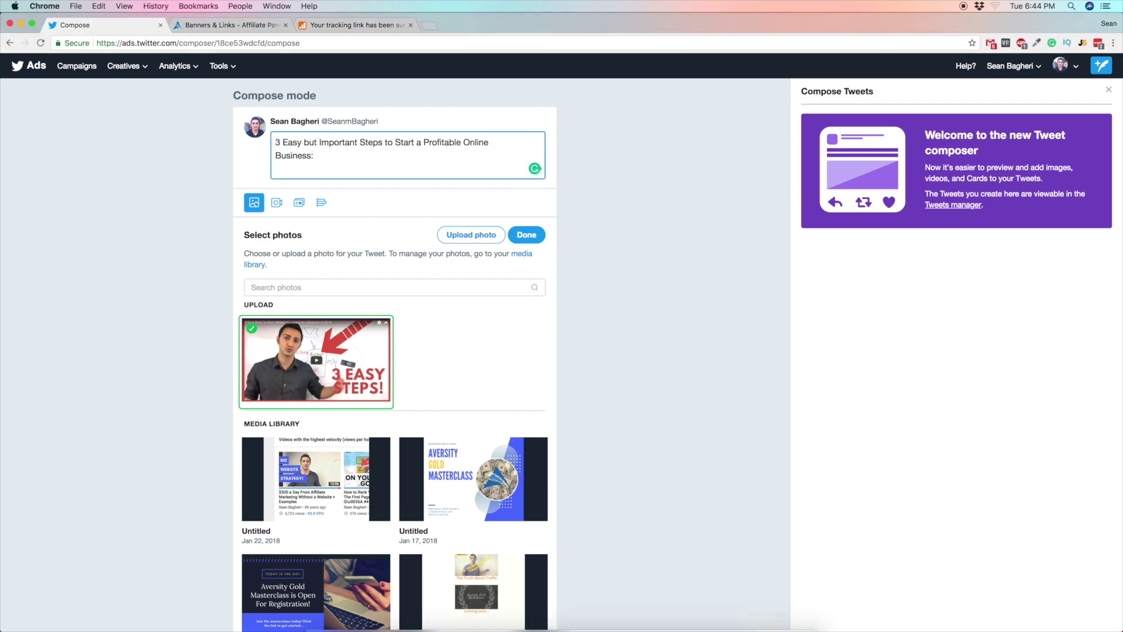
{"action": "left_click", "coordinate": [653, 614]}
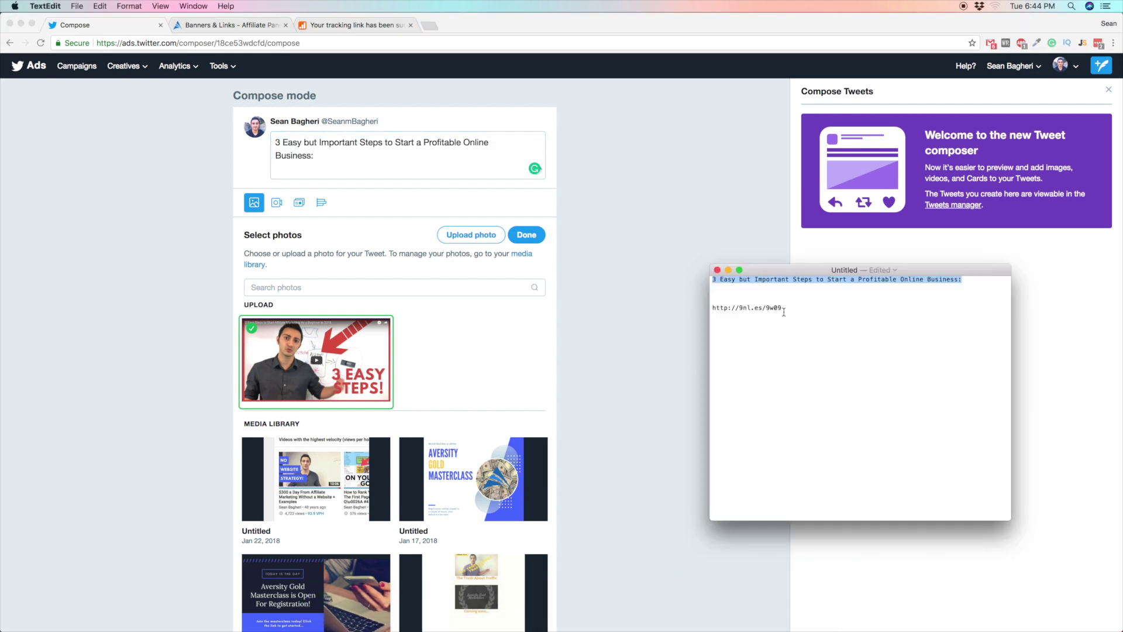
{"action": "left_click_drag", "start_coordinate": [782, 309], "coordinate": [672, 308]}
{"action": "key", "text": "super+c"}
{"action": "left_click", "coordinate": [321, 166]}
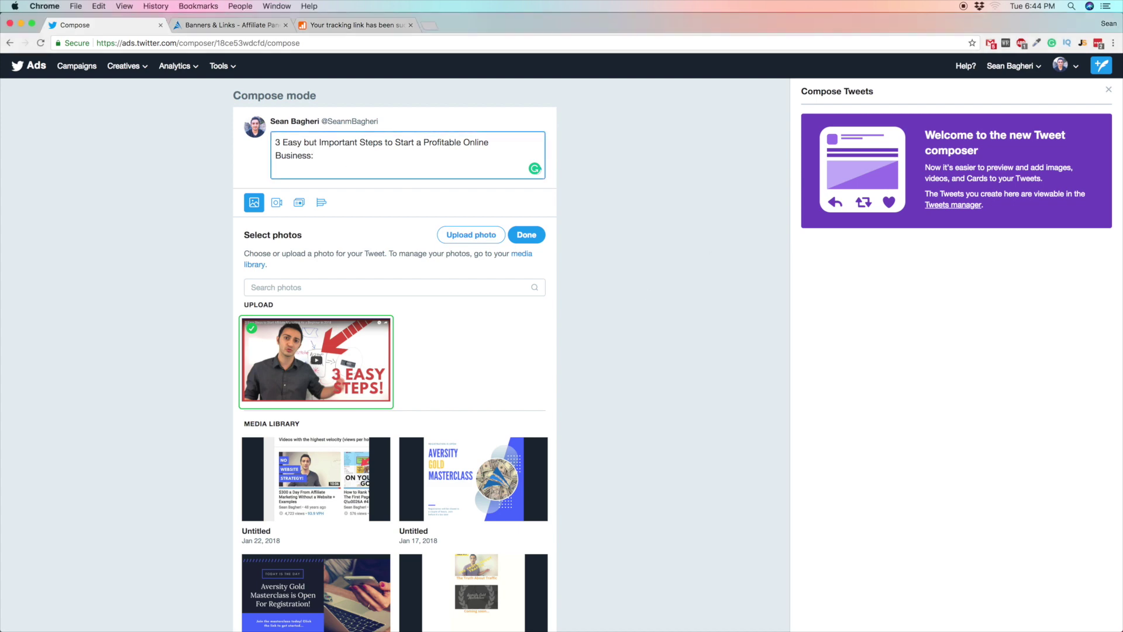
{"action": "key", "text": "super+v"}
{"action": "left_click", "coordinate": [632, 209]}
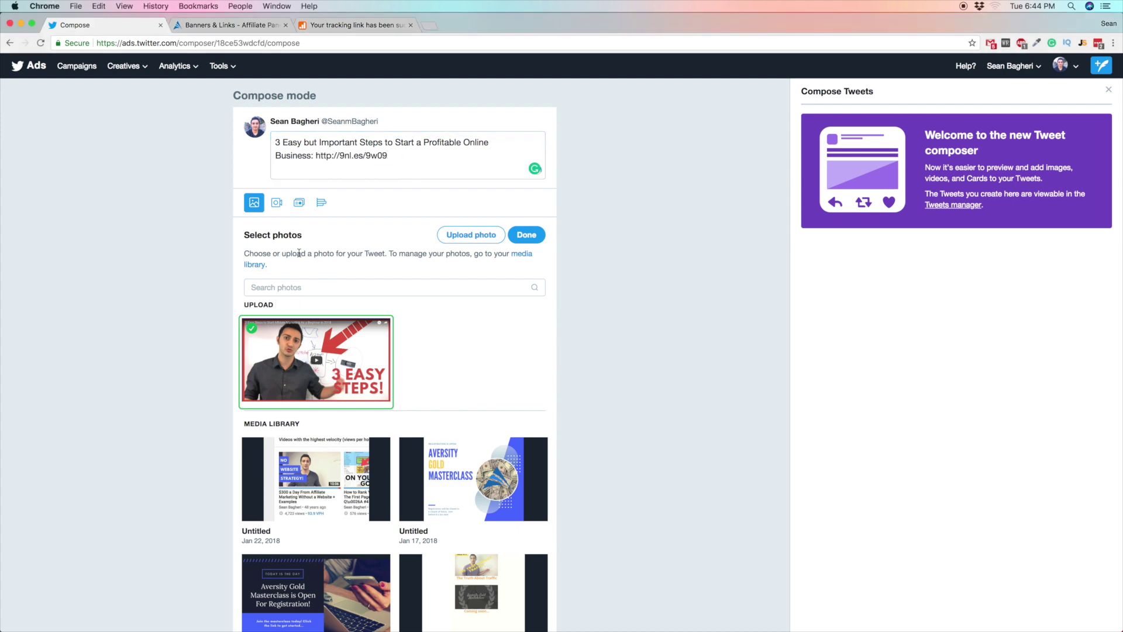
Step: Finish the photo selection and publish the promoted-only tweet
{"action": "scroll", "coordinate": [530, 264], "scroll_direction": "down", "scroll_amount": 20}
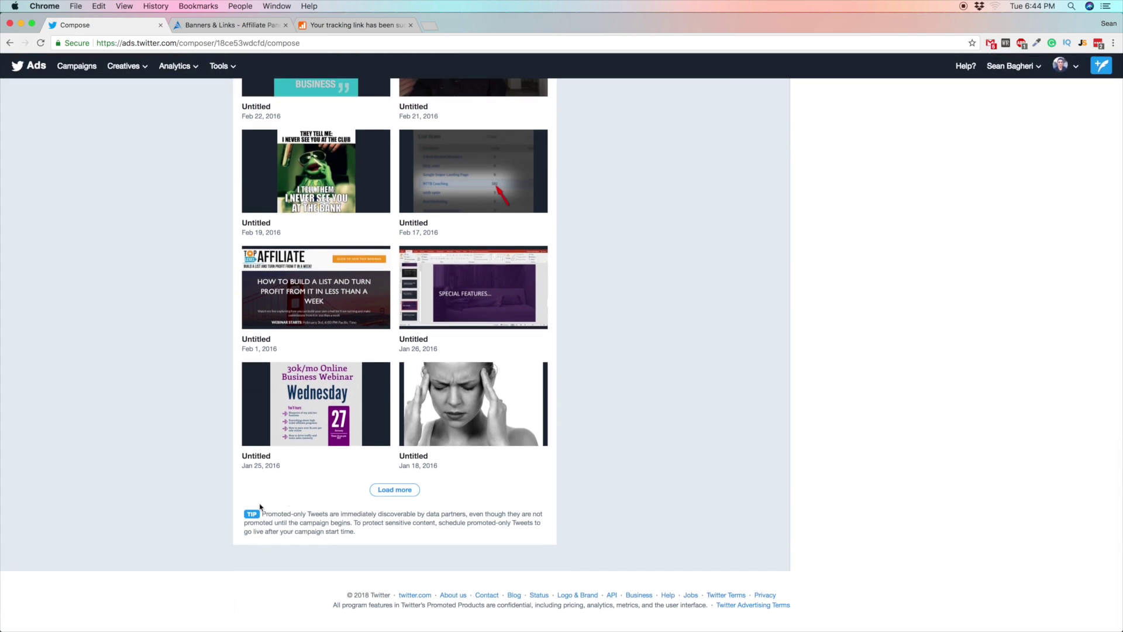
{"action": "scroll", "coordinate": [255, 423], "scroll_direction": "up", "scroll_amount": 20}
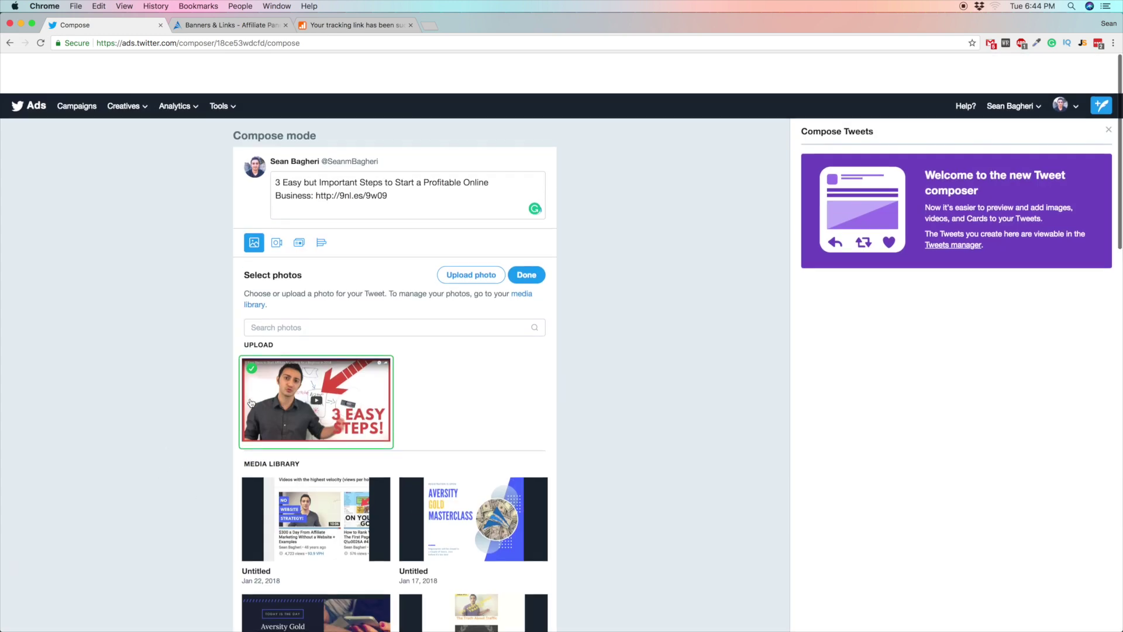
{"action": "scroll", "coordinate": [489, 270], "scroll_direction": "down", "scroll_amount": 1}
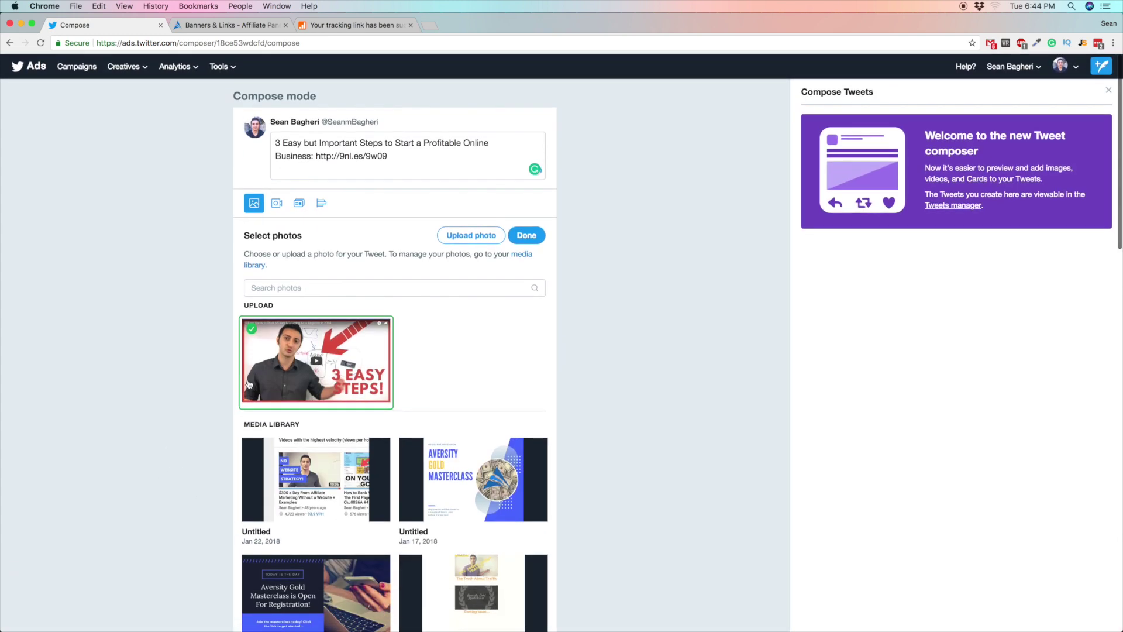
{"action": "left_click", "coordinate": [526, 236]}
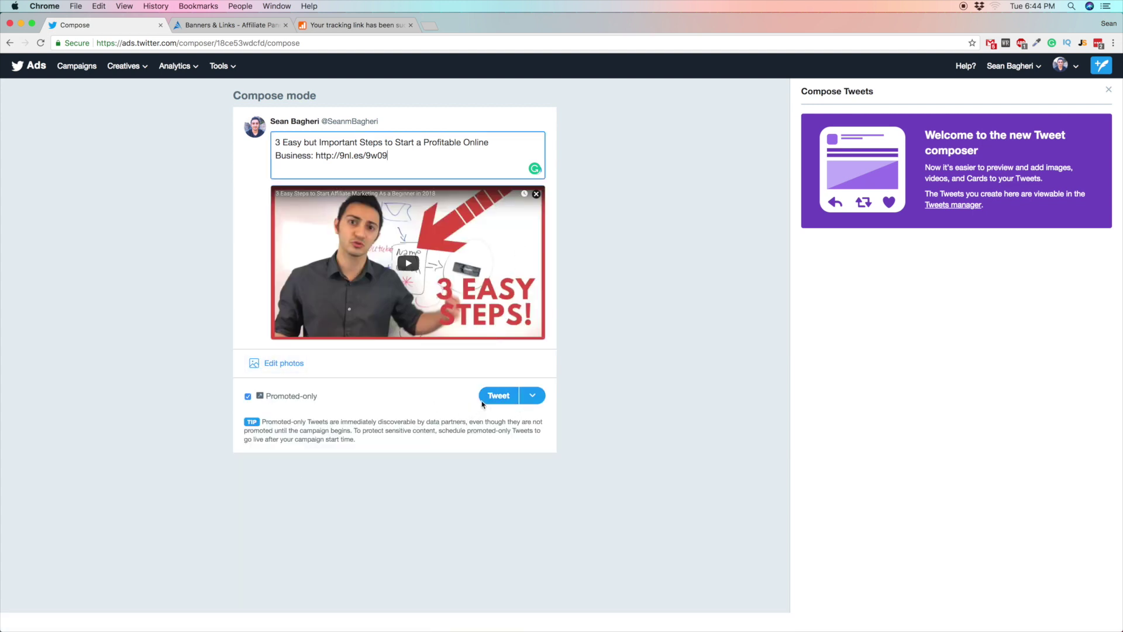
{"action": "left_click", "coordinate": [500, 398]}
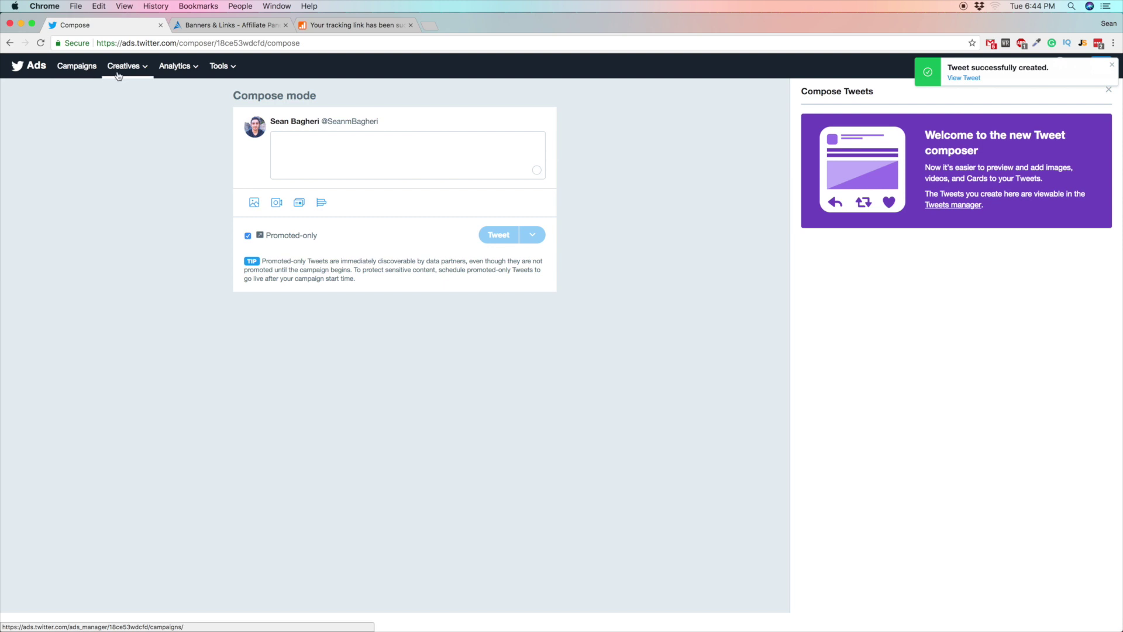
Step: Create a new campaign with the Website clicks or conversions objective and name it HBB Aversity Partners
{"action": "left_click", "coordinate": [92, 70]}
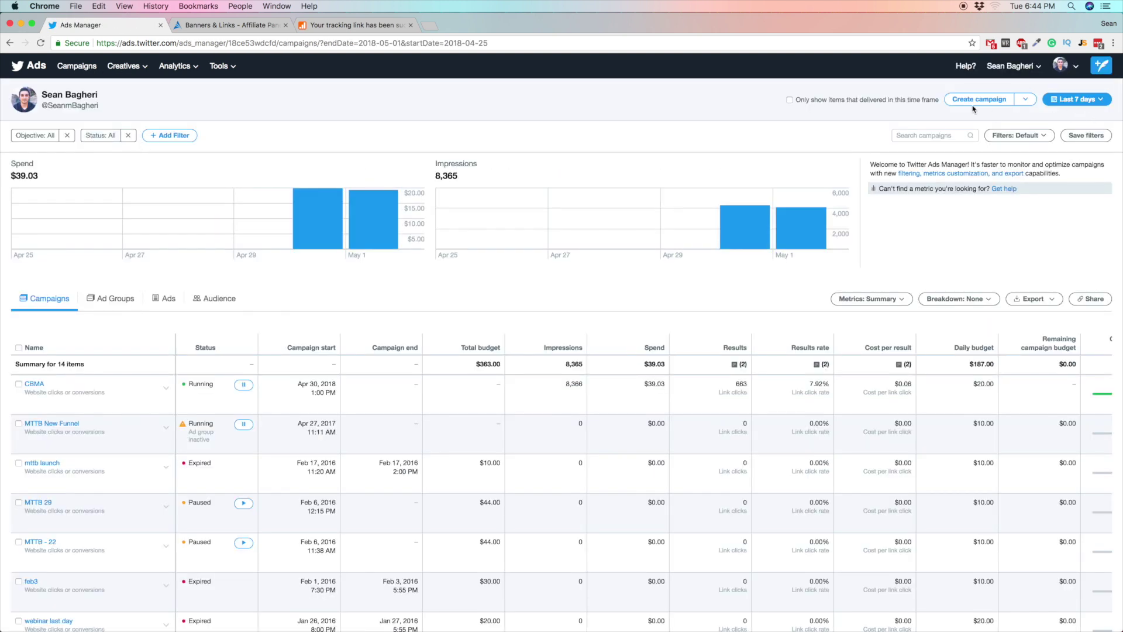
{"action": "left_click", "coordinate": [975, 104]}
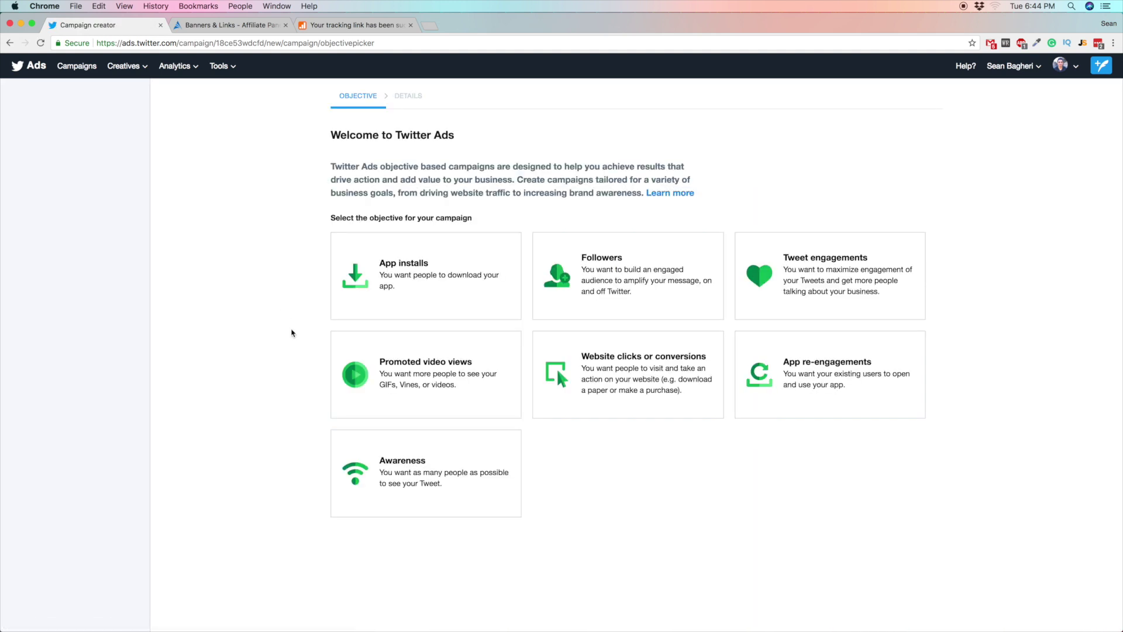
{"action": "left_click", "coordinate": [620, 385]}
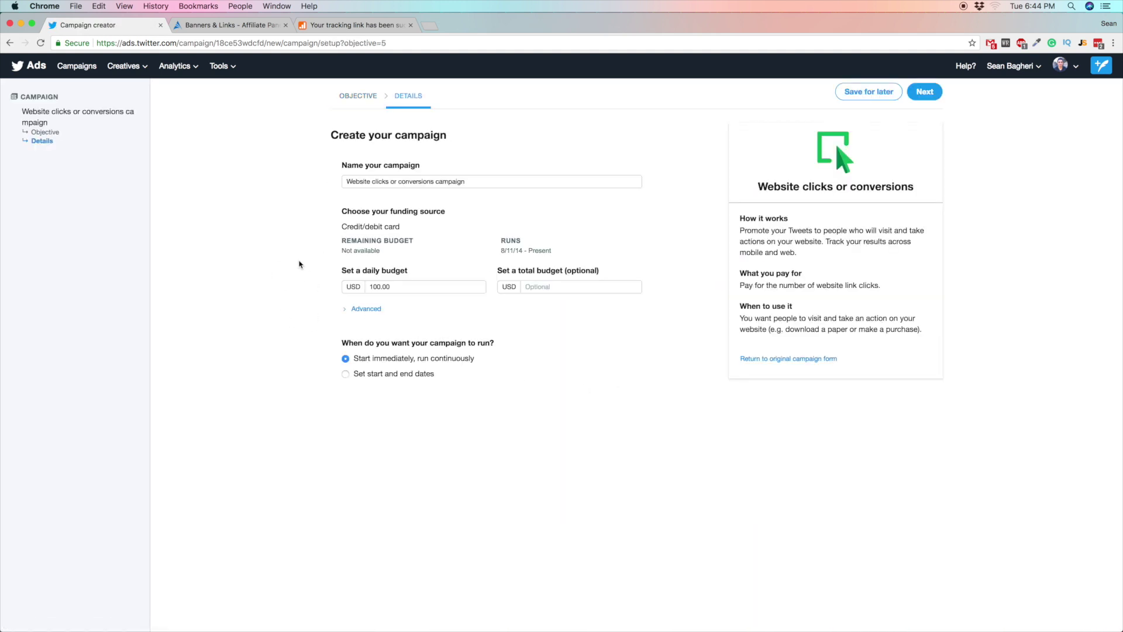
{"action": "triple_click", "coordinate": [488, 179]}
{"action": "type", "text": "H"}
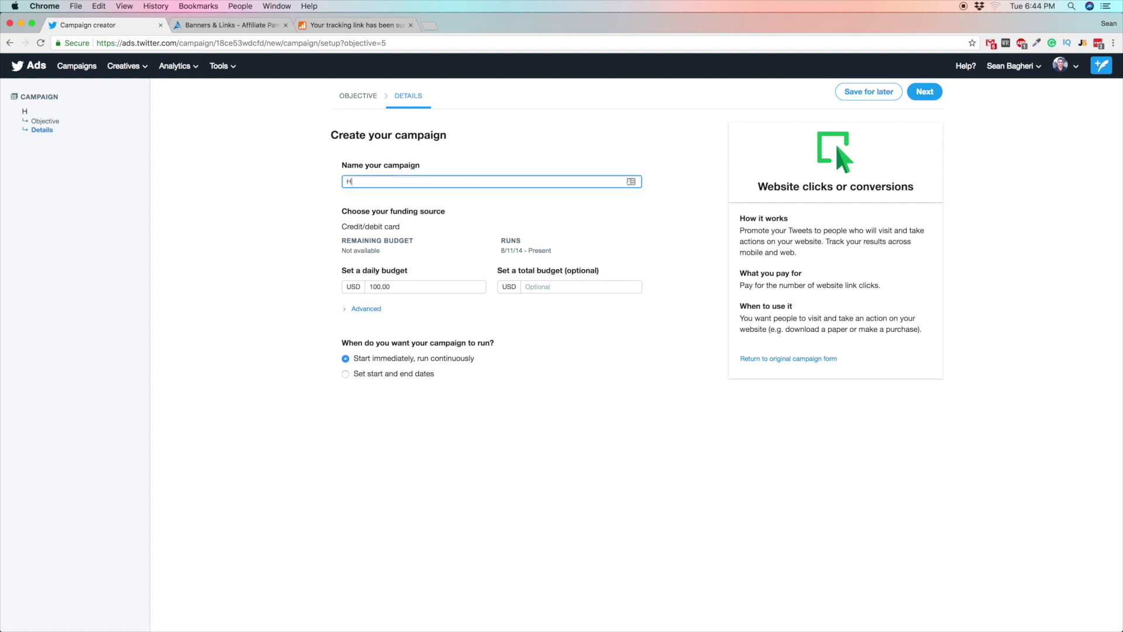
{"action": "type", "text": "BB Aversity Partners"}
Step: Switch to QuickTime Player and open a new movie recording window
{"action": "double_click", "coordinate": [374, 287]}
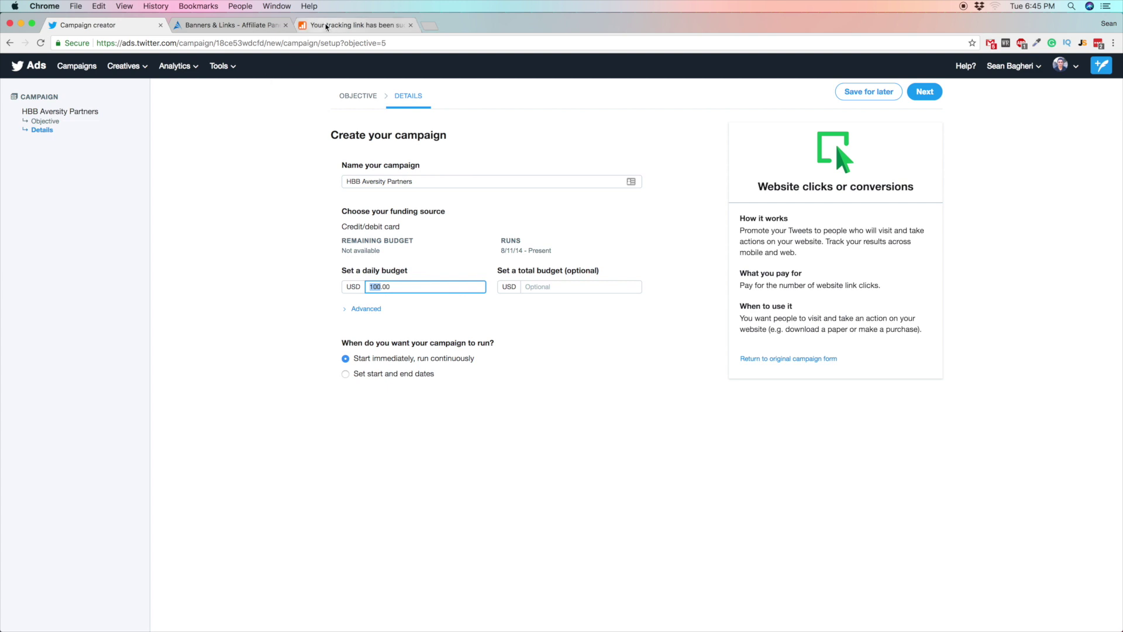
{"action": "mouse_move", "coordinate": [678, 619]}
{"action": "left_click", "coordinate": [686, 611]}
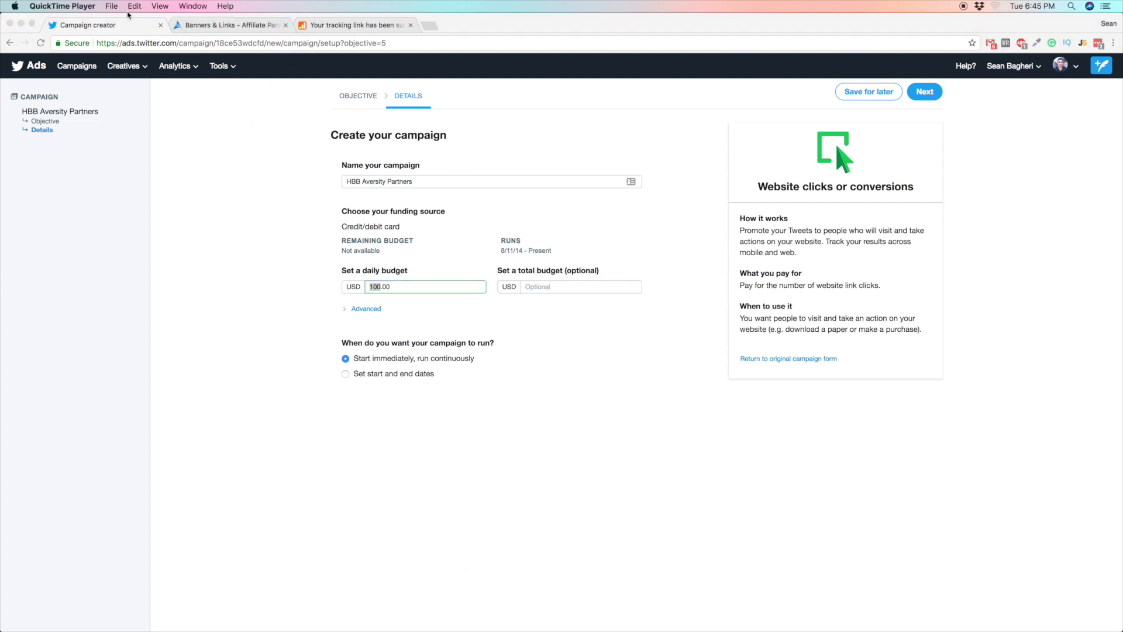
{"action": "left_click", "coordinate": [112, 6]}
{"action": "left_click", "coordinate": [135, 20]}
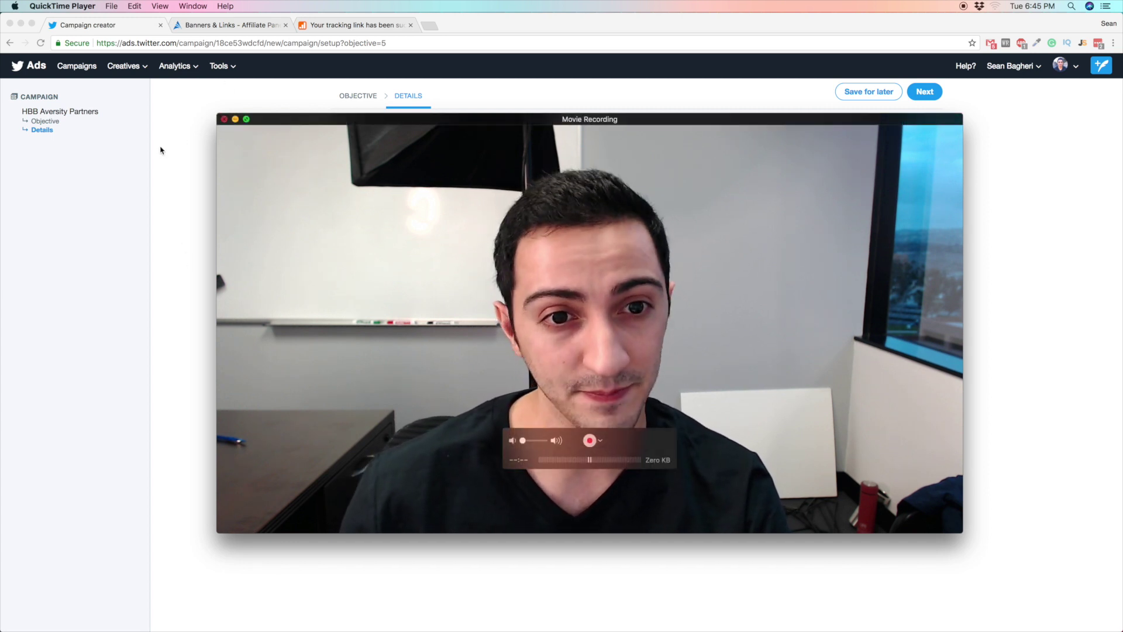
Step: Return to the campaign form in Chrome, set the daily budget to 150.00 USD, and continue to the ad group setup
{"action": "left_click", "coordinate": [214, 186]}
{"action": "type", "text": "150.00"}
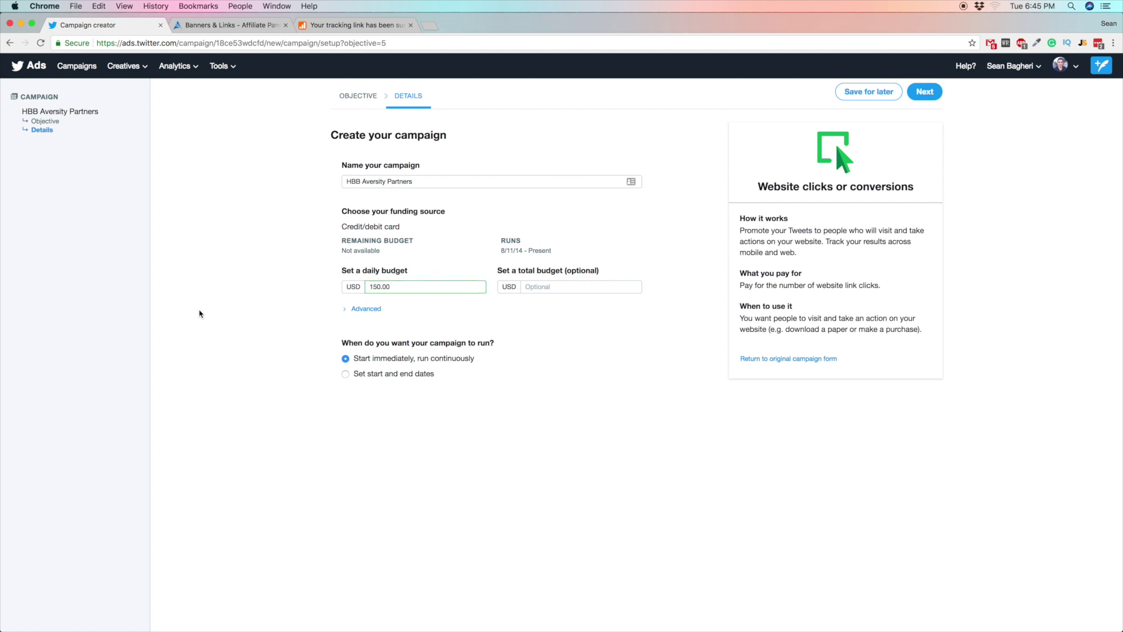
{"action": "left_click", "coordinate": [201, 314]}
{"action": "scroll", "coordinate": [314, 386], "scroll_direction": "down", "scroll_amount": 3}
{"action": "left_click", "coordinate": [936, 92]}
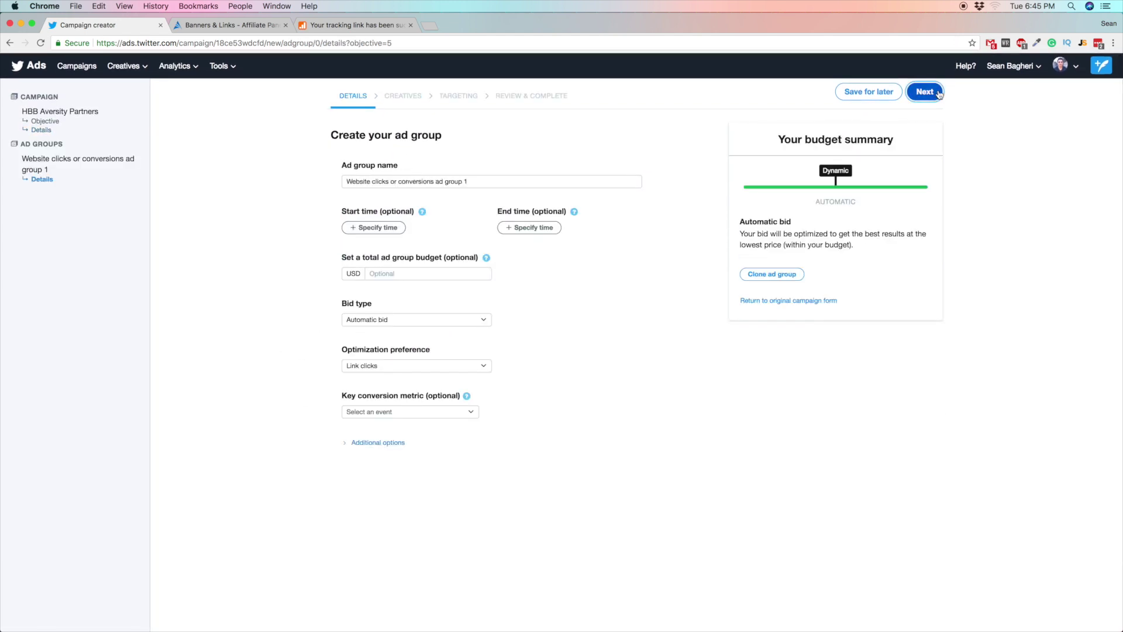
Step: Rename the ad group as group 1
{"action": "left_click", "coordinate": [355, 181]}
{"action": "key", "text": "super+a"}
{"action": "type", "text": "group"}
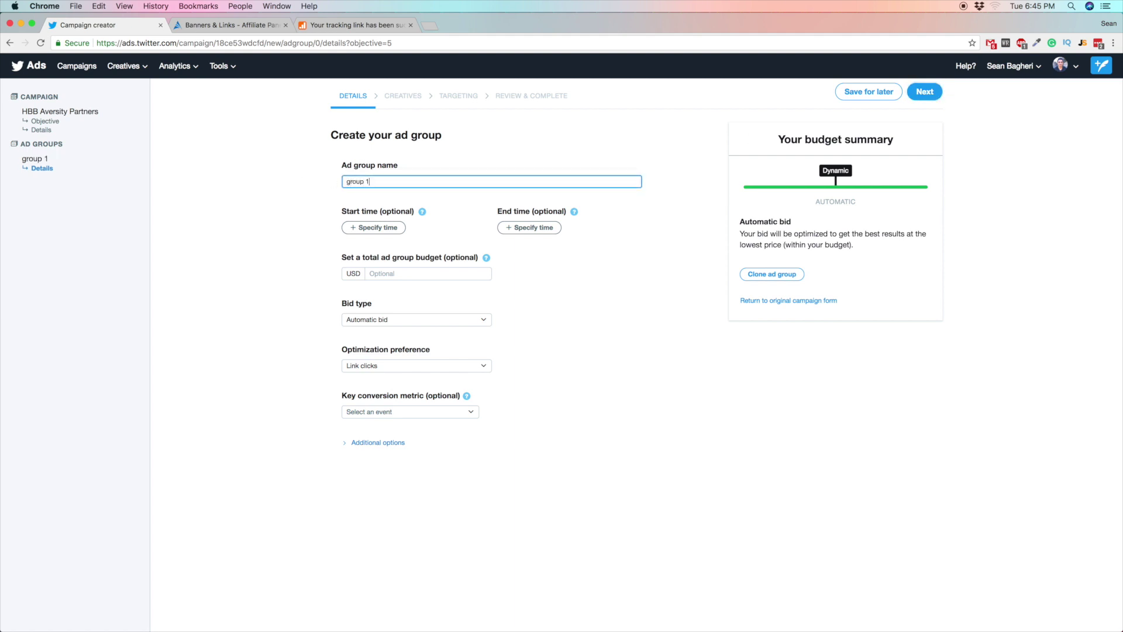
{"action": "left_click", "coordinate": [279, 211]}
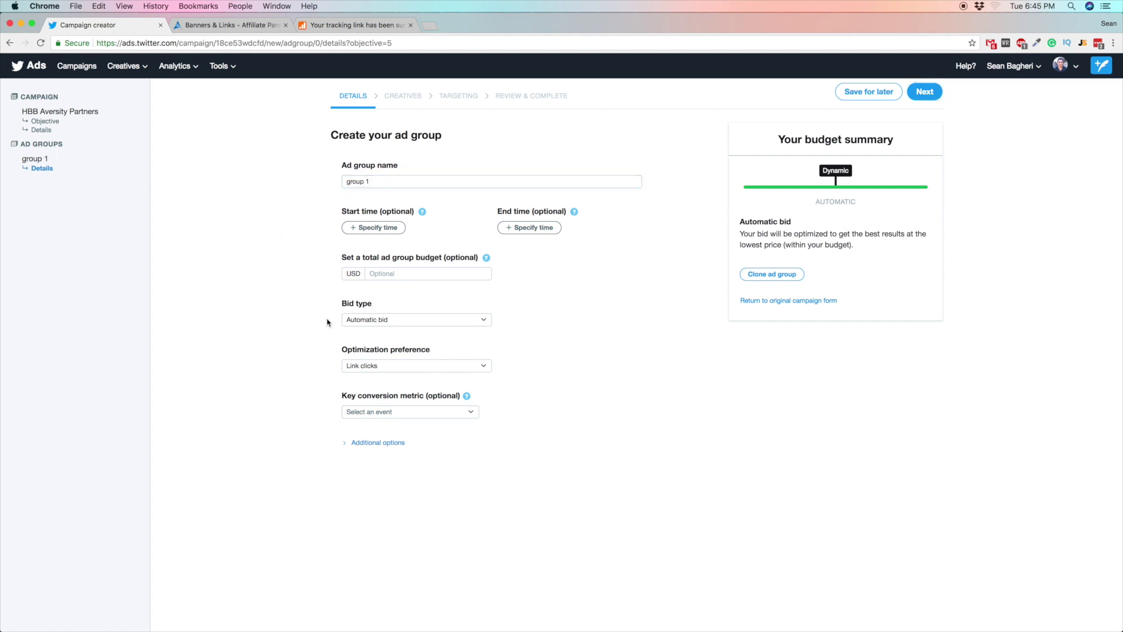
Step: Examine the ad group's total budget, bid type, optimization preference and additional options
{"action": "left_click", "coordinate": [422, 276]}
{"action": "left_click", "coordinate": [303, 346]}
{"action": "scroll", "coordinate": [389, 256], "scroll_direction": "down", "scroll_amount": 3}
{"action": "scroll", "coordinate": [351, 316], "scroll_direction": "up", "scroll_amount": 3}
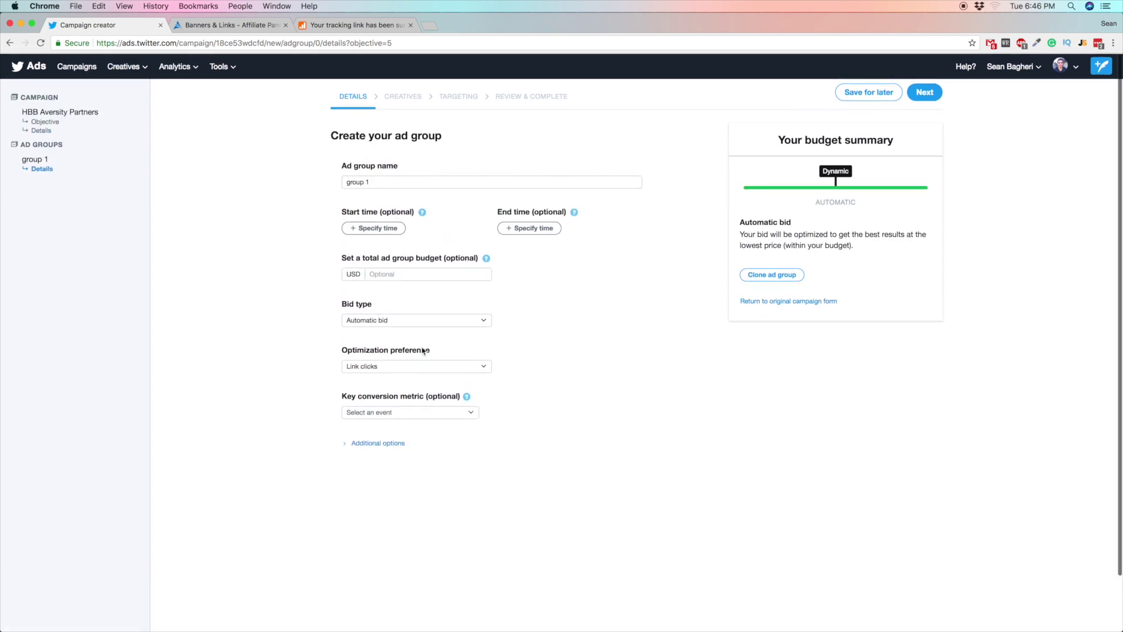
{"action": "left_click", "coordinate": [391, 322]}
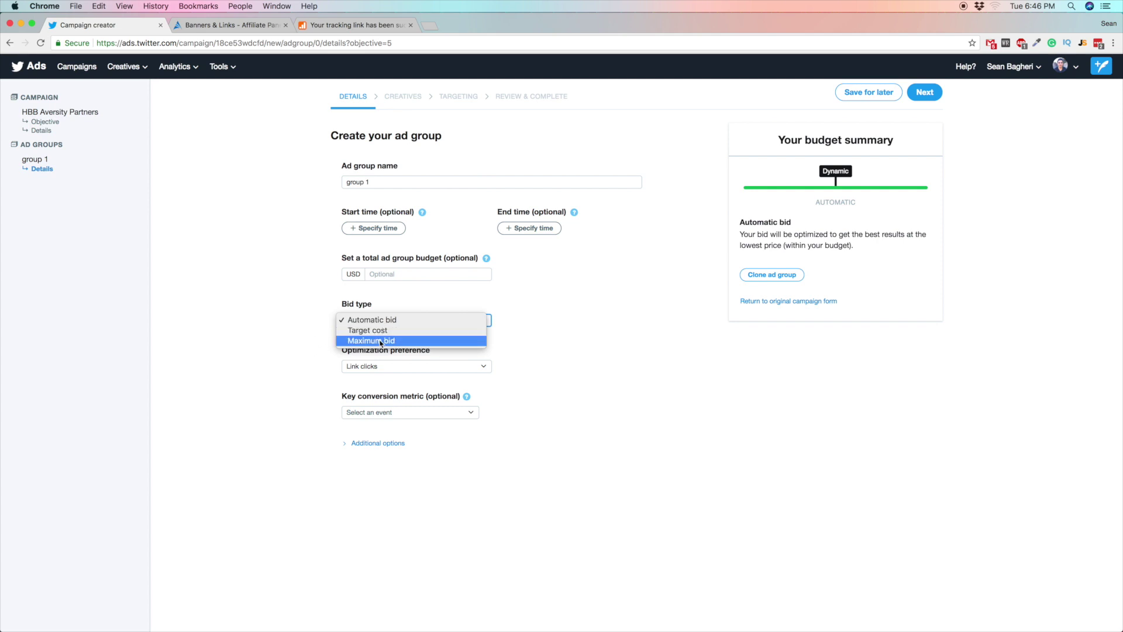
{"action": "left_click", "coordinate": [329, 369]}
{"action": "scroll", "coordinate": [321, 343], "scroll_direction": "down", "scroll_amount": 2}
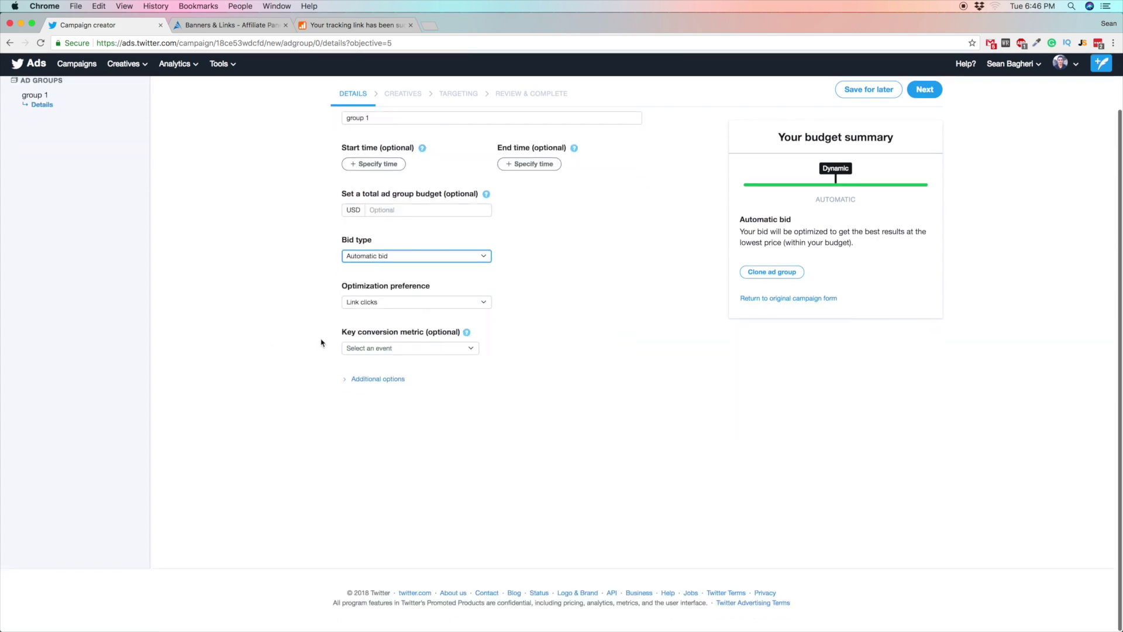
{"action": "left_click", "coordinate": [367, 307]}
{"action": "left_click", "coordinate": [366, 305]}
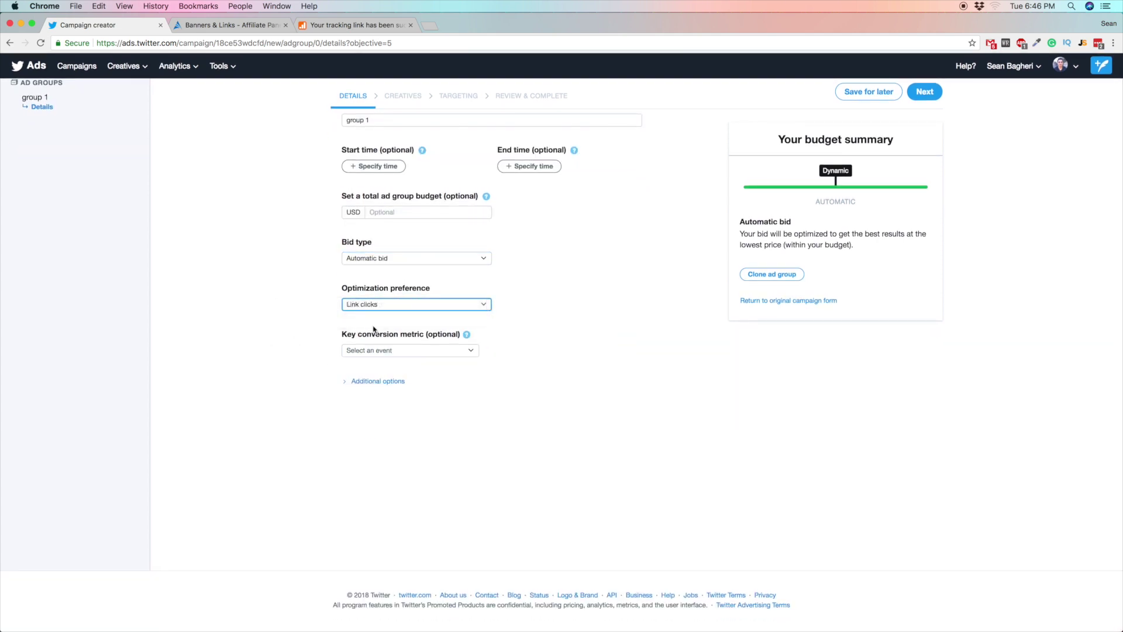
{"action": "scroll", "coordinate": [316, 342], "scroll_direction": "up", "scroll_amount": 2}
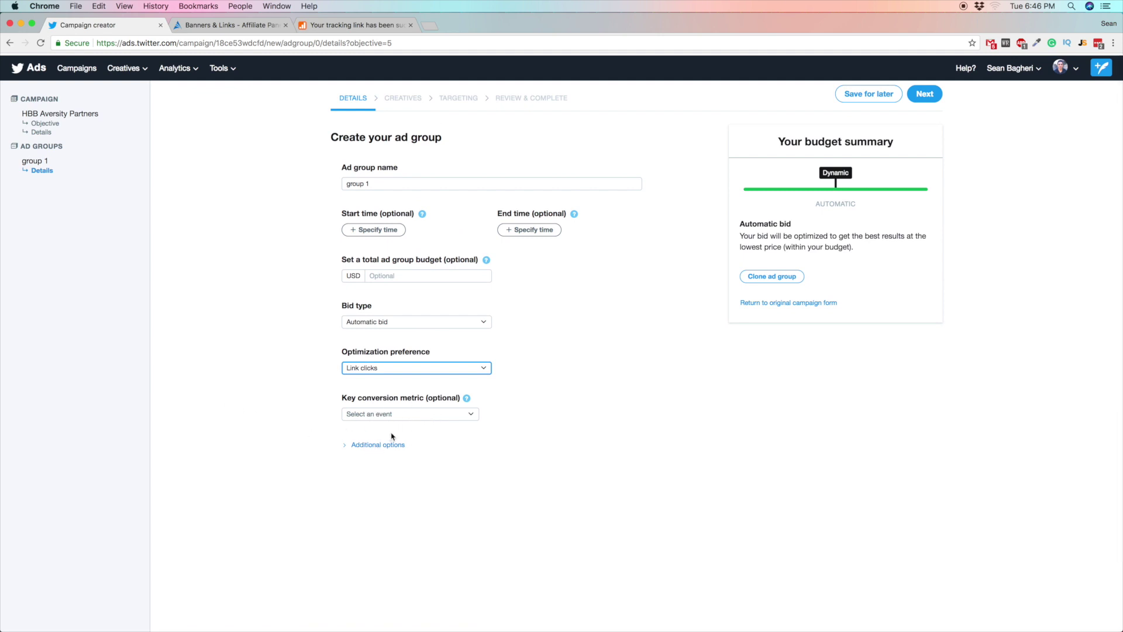
{"action": "scroll", "coordinate": [389, 459], "scroll_direction": "down", "scroll_amount": 1}
{"action": "left_click", "coordinate": [366, 445]}
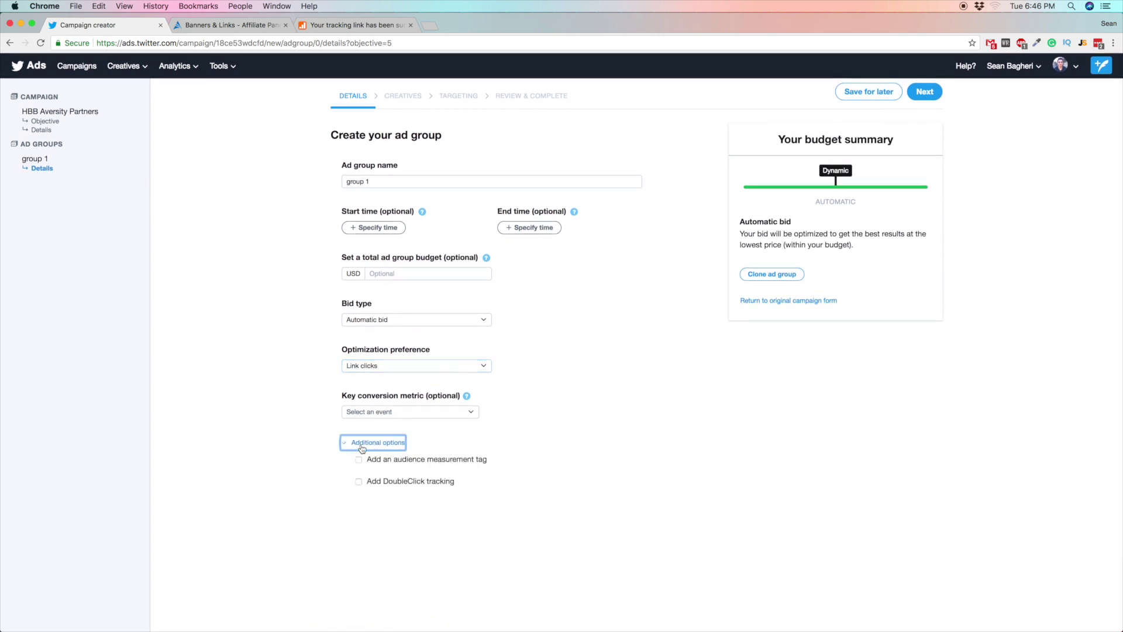
{"action": "left_click", "coordinate": [365, 448]}
Step: Select the promoted-only tweet "3 Easy but Important Steps to Start a Profitable Online Business" as the ad group's creative and continue to targeting
{"action": "left_click", "coordinate": [925, 92]}
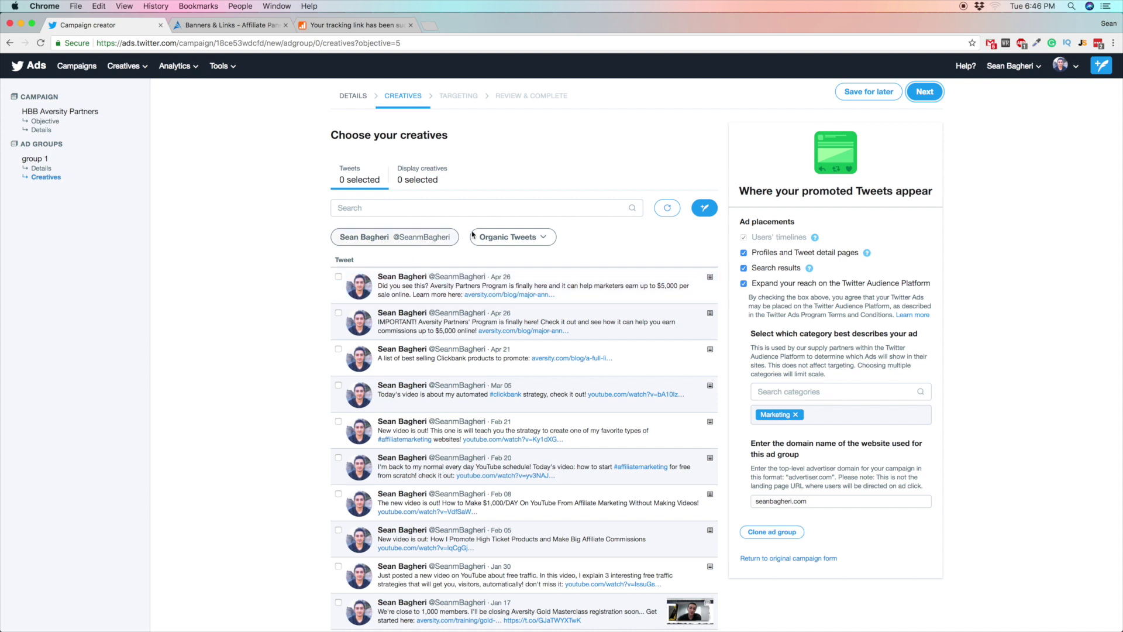
{"action": "left_click", "coordinate": [514, 240]}
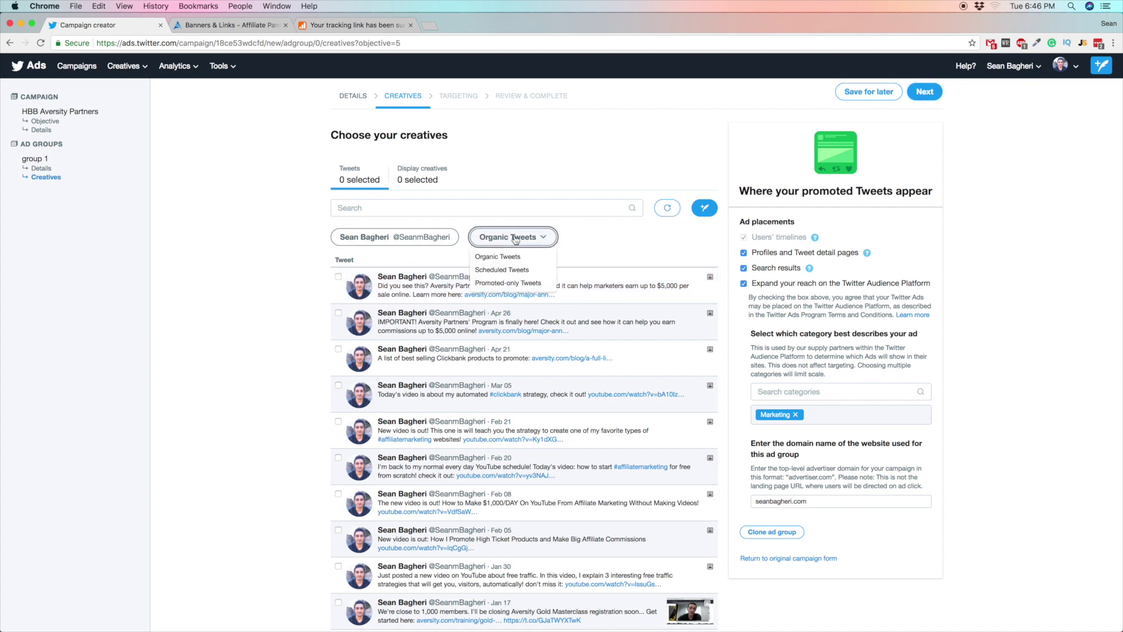
{"action": "left_click", "coordinate": [507, 282]}
{"action": "left_click", "coordinate": [338, 277]}
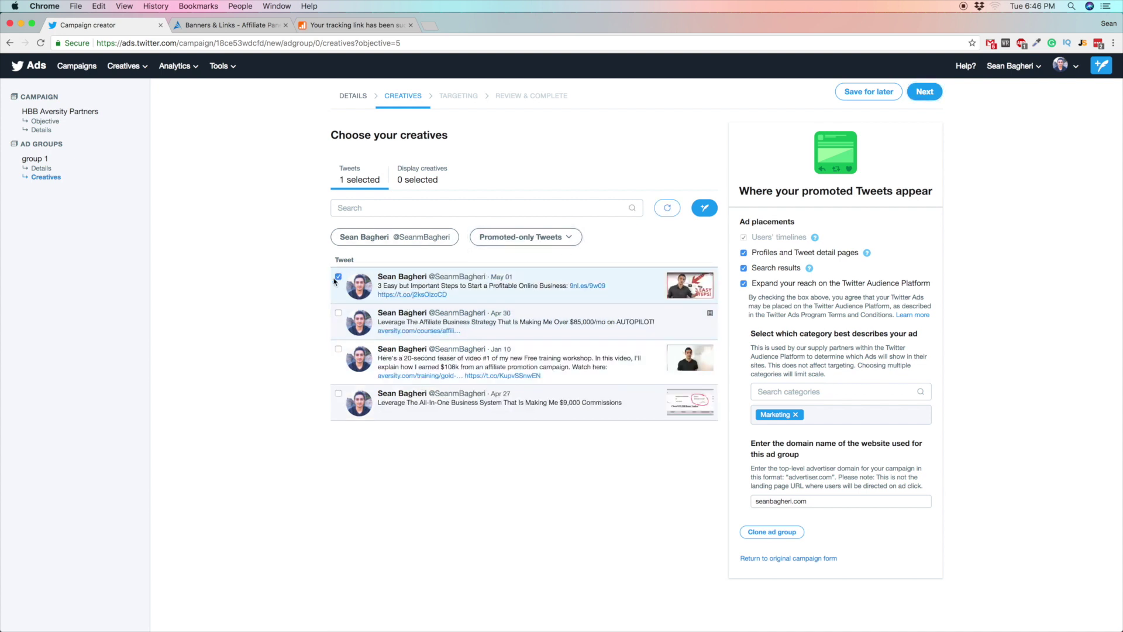
{"action": "left_click", "coordinate": [925, 92]}
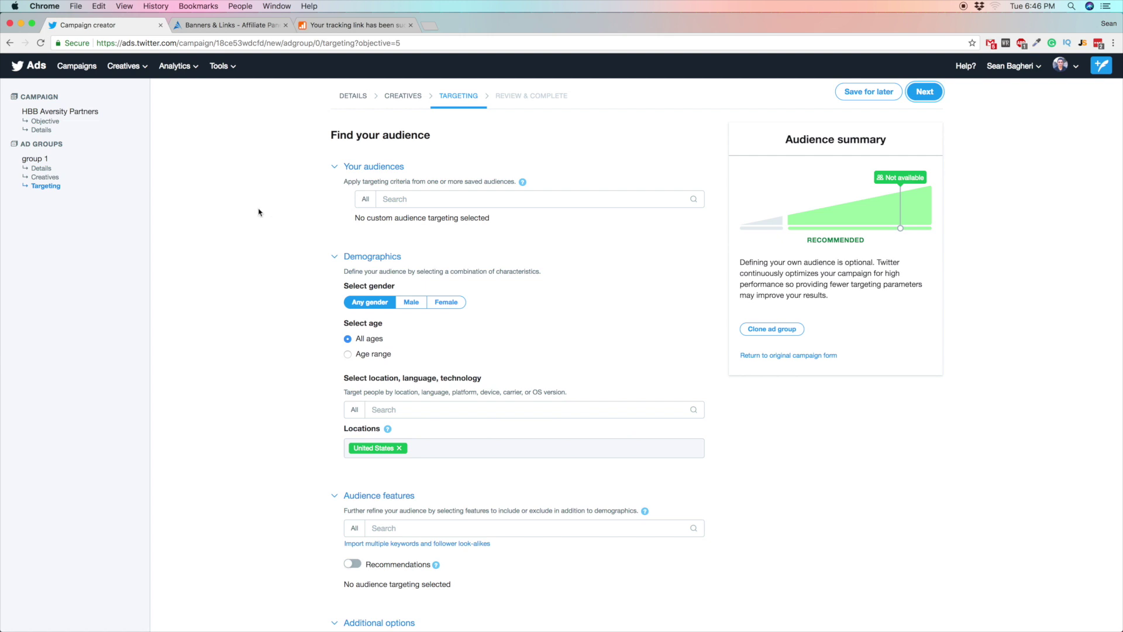
Step: Examine the targeting options for saved audiences, demographics, locations and audience features
{"action": "left_click", "coordinate": [431, 450]}
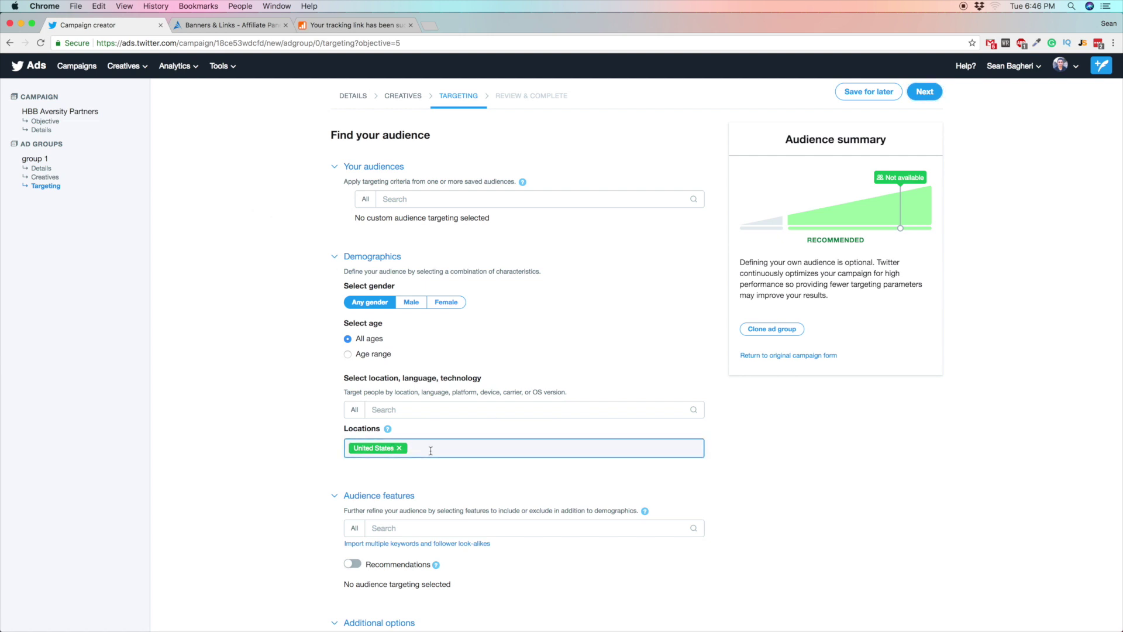
{"action": "left_click", "coordinate": [245, 403]}
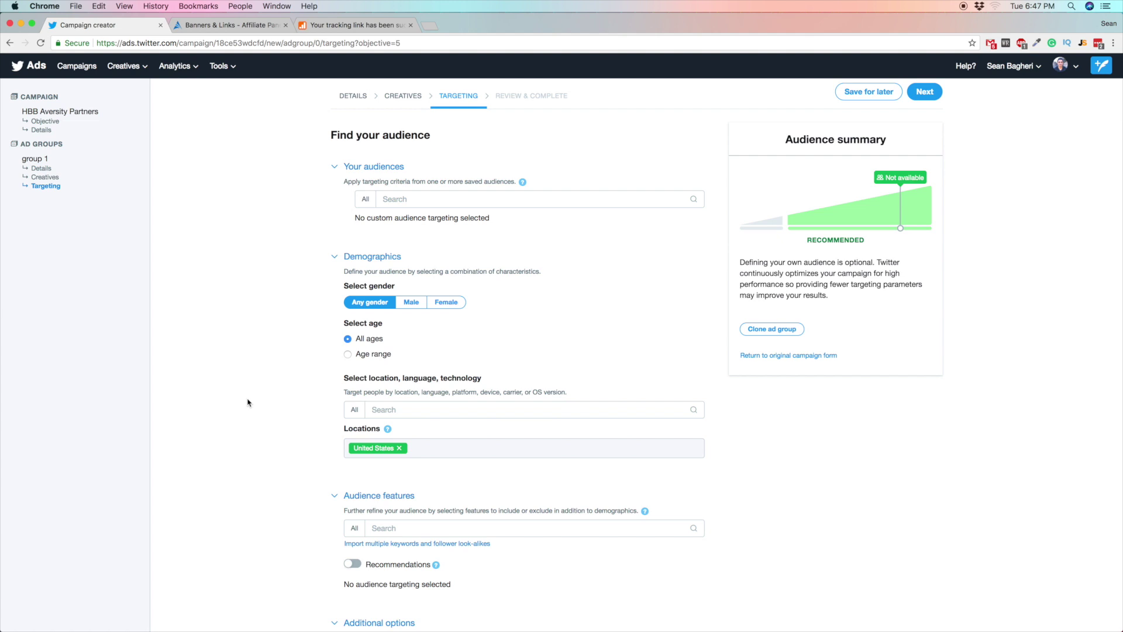
{"action": "scroll", "coordinate": [263, 397], "scroll_direction": "down", "scroll_amount": 4}
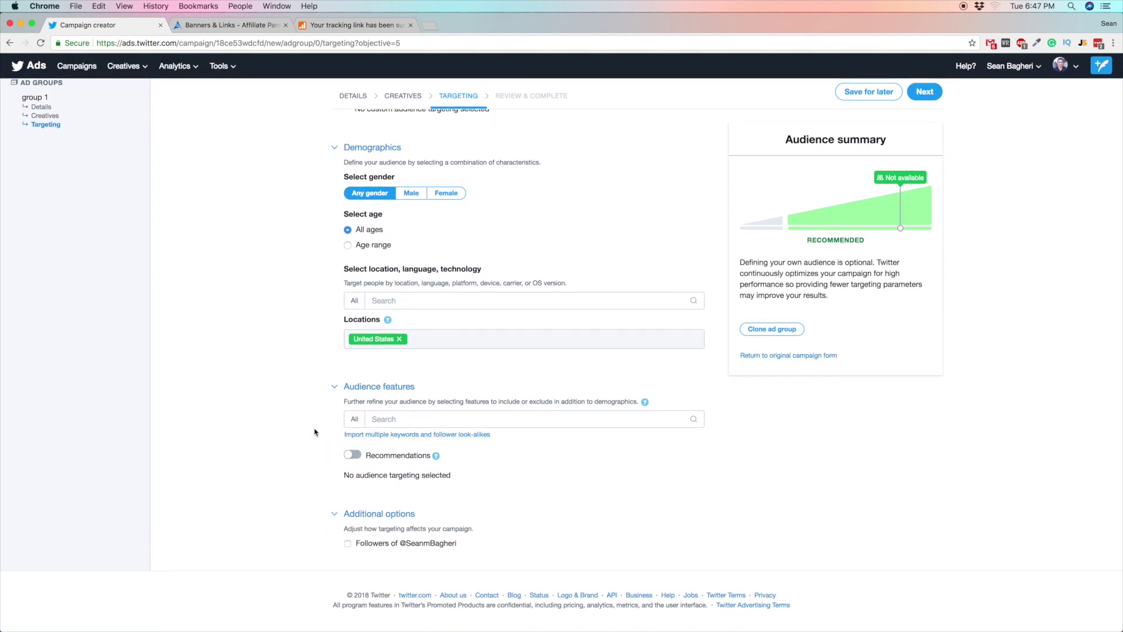
{"action": "scroll", "coordinate": [351, 426], "scroll_direction": "up", "scroll_amount": 4}
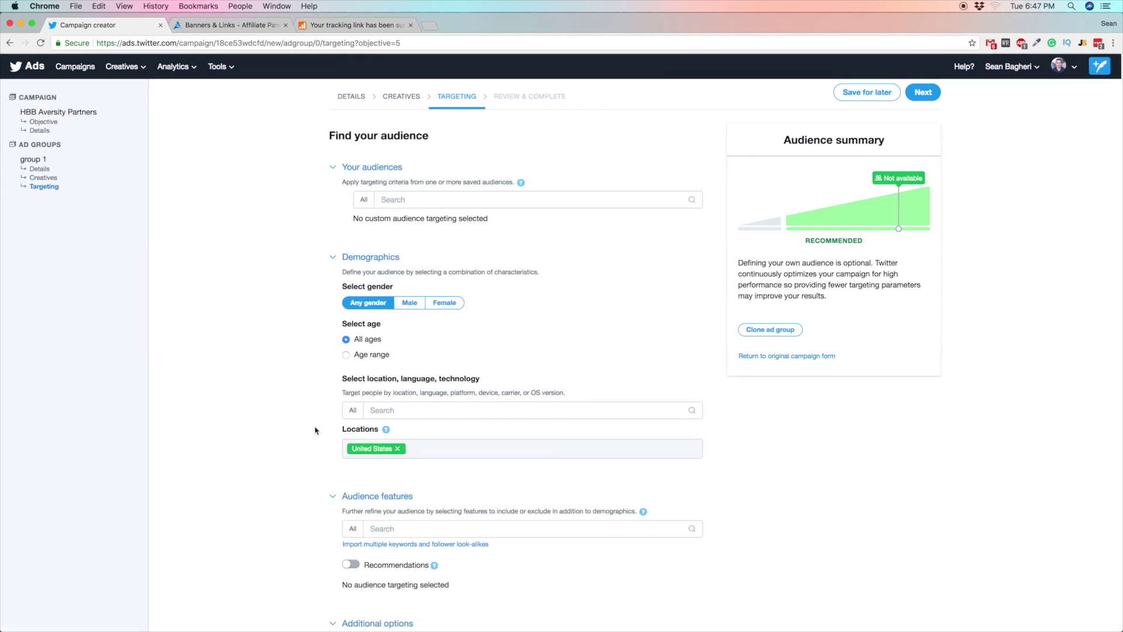
{"action": "scroll", "coordinate": [316, 429], "scroll_direction": "down", "scroll_amount": 4}
{"action": "scroll", "coordinate": [371, 463], "scroll_direction": "up", "scroll_amount": 4}
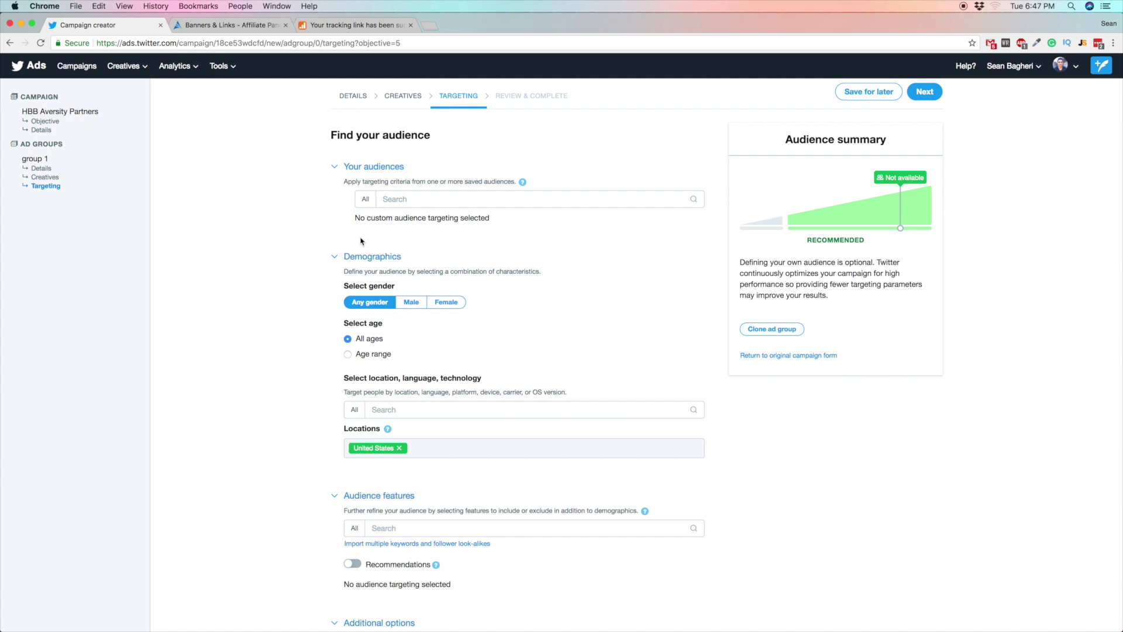
{"action": "left_click", "coordinate": [347, 168]}
{"action": "left_click", "coordinate": [351, 168]}
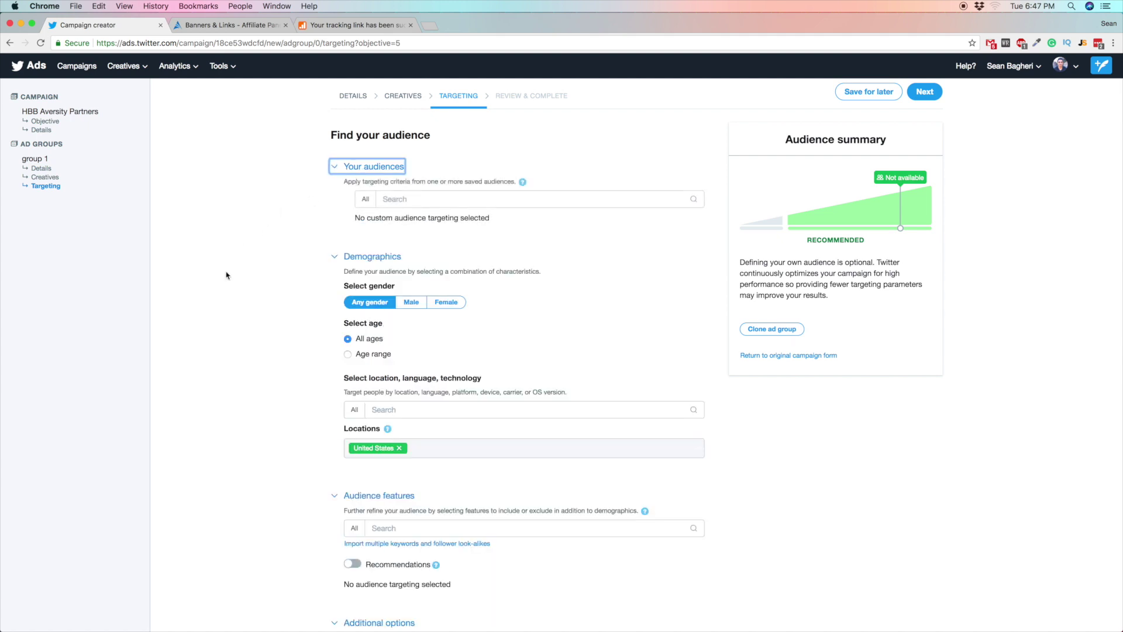
{"action": "scroll", "coordinate": [228, 274], "scroll_direction": "down", "scroll_amount": 3}
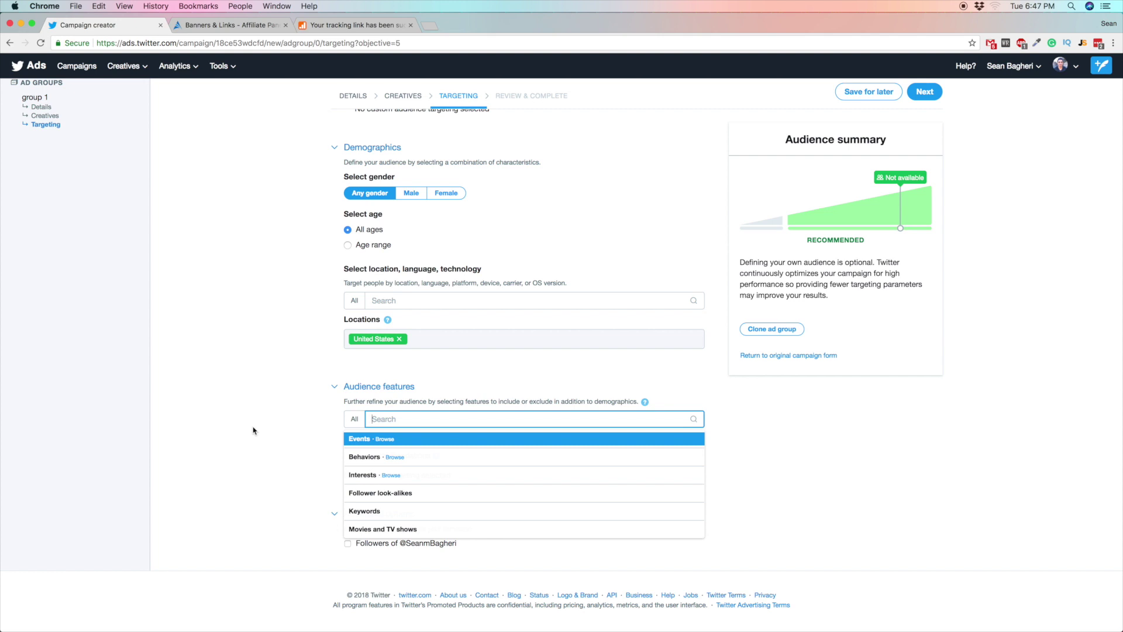
{"action": "type", "text": "affiliate marketing"}
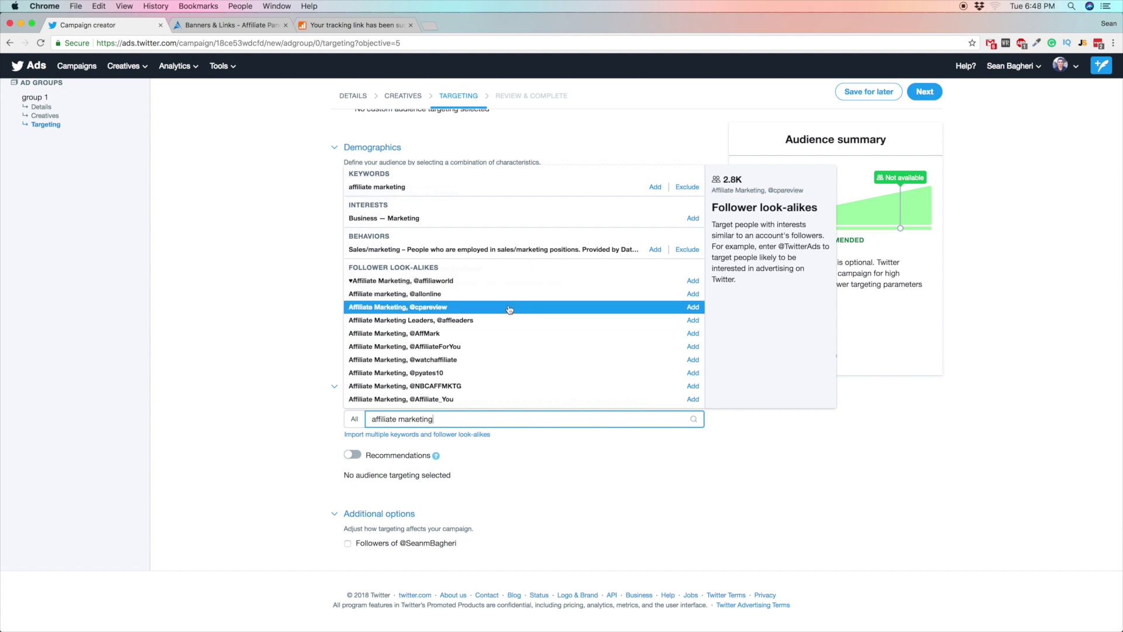
{"action": "left_click", "coordinate": [653, 189]}
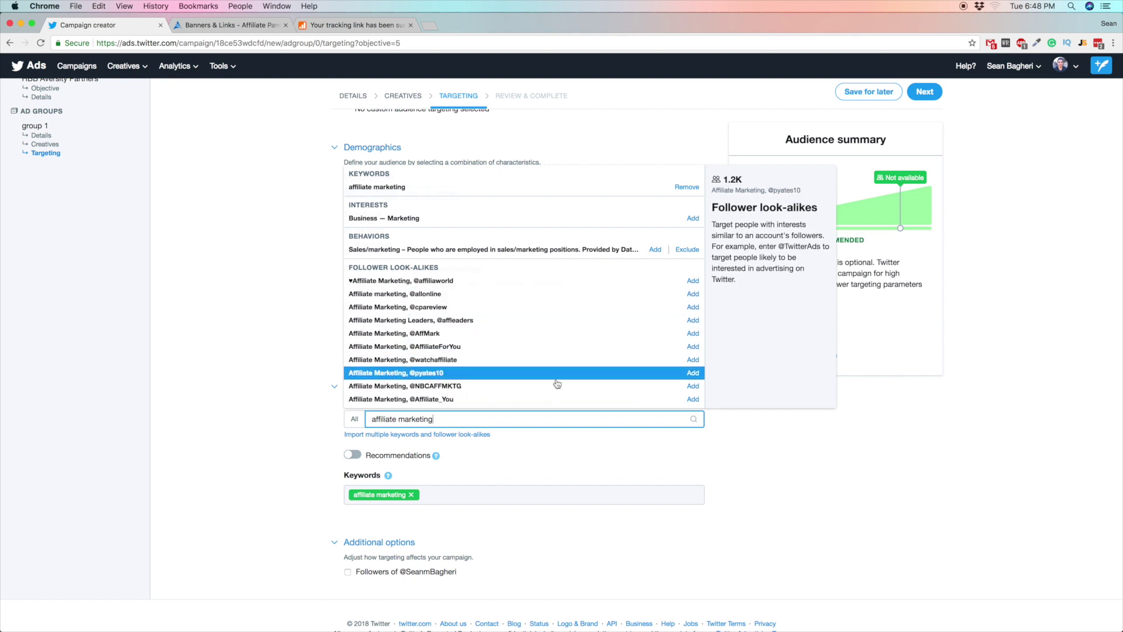
{"action": "left_click", "coordinate": [693, 401]}
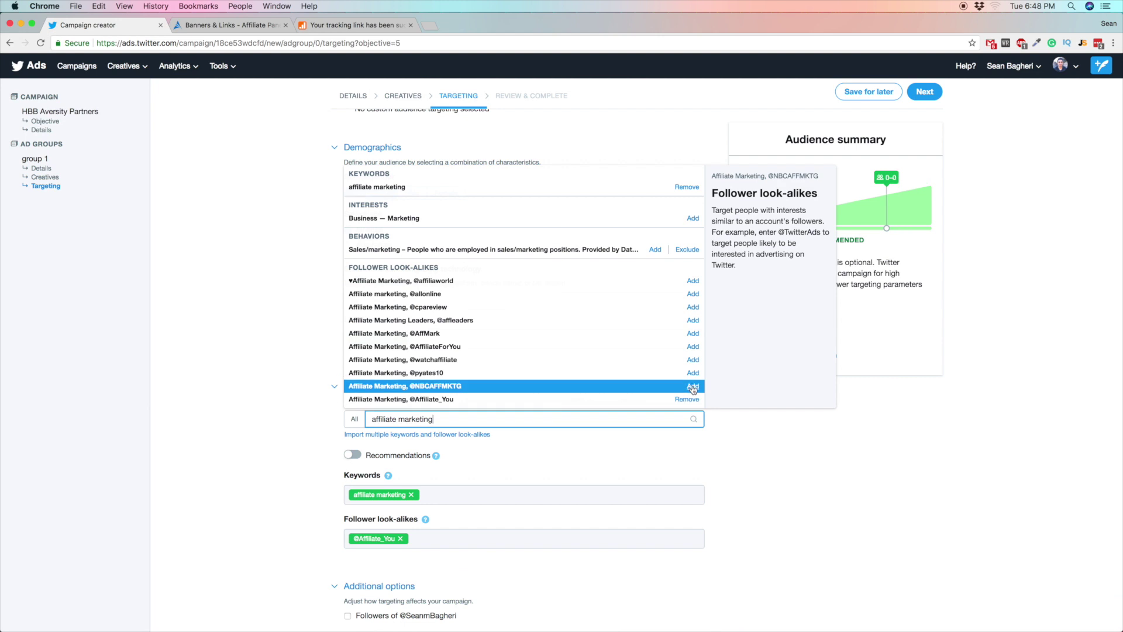
{"action": "left_click", "coordinate": [693, 387]}
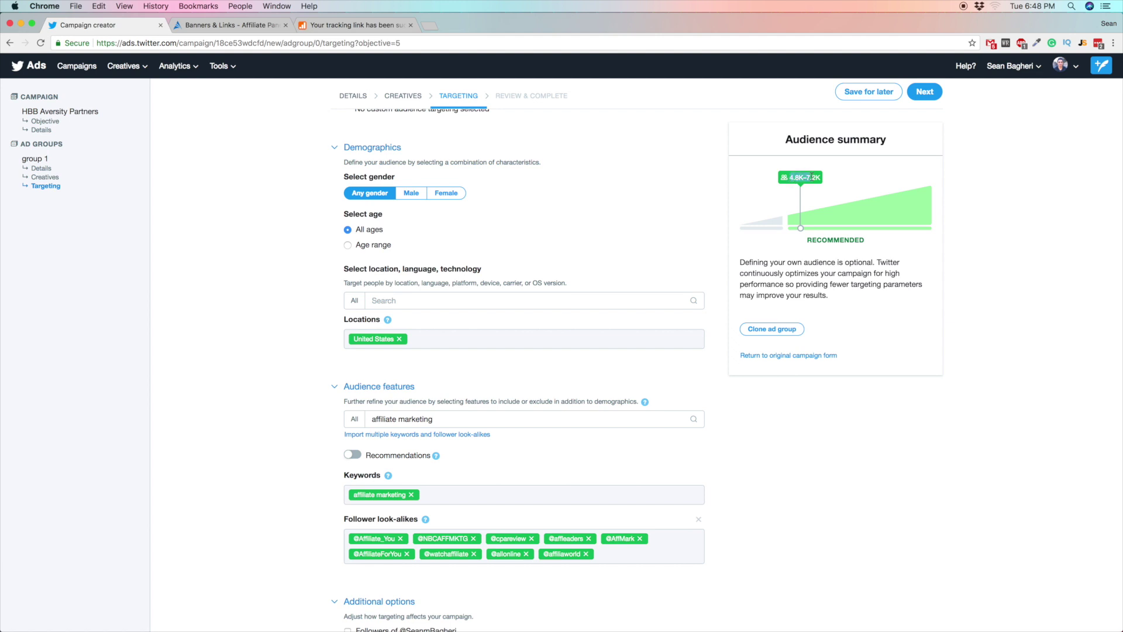
Step: Review the chosen demographics, location, keyword and follower look-alikes alongside the audience summary
{"action": "scroll", "coordinate": [976, 246], "scroll_direction": "down", "scroll_amount": 3}
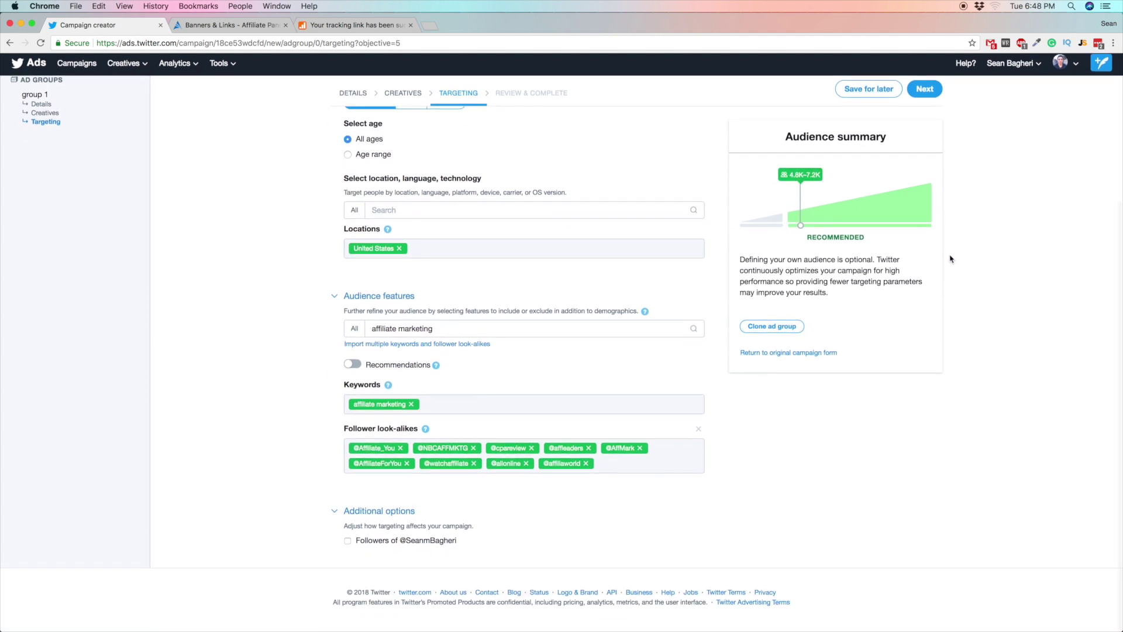
{"action": "scroll", "coordinate": [557, 258], "scroll_direction": "up", "scroll_amount": 5}
{"action": "scroll", "coordinate": [510, 321], "scroll_direction": "down", "scroll_amount": 2}
{"action": "scroll", "coordinate": [421, 319], "scroll_direction": "up", "scroll_amount": 2}
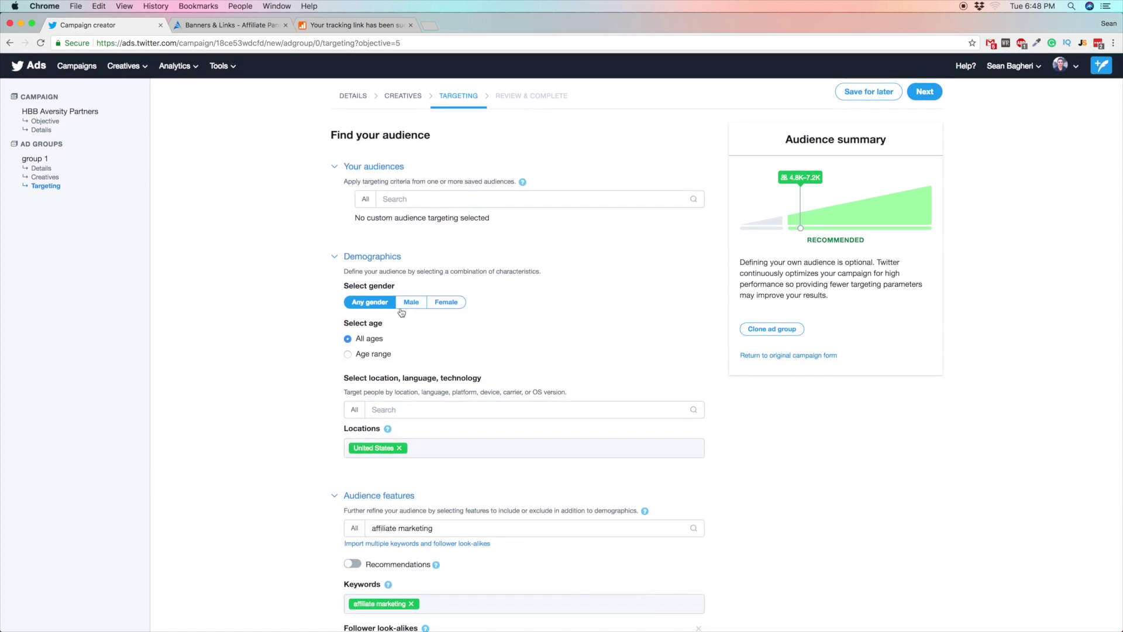
{"action": "scroll", "coordinate": [403, 321], "scroll_direction": "down", "scroll_amount": 5}
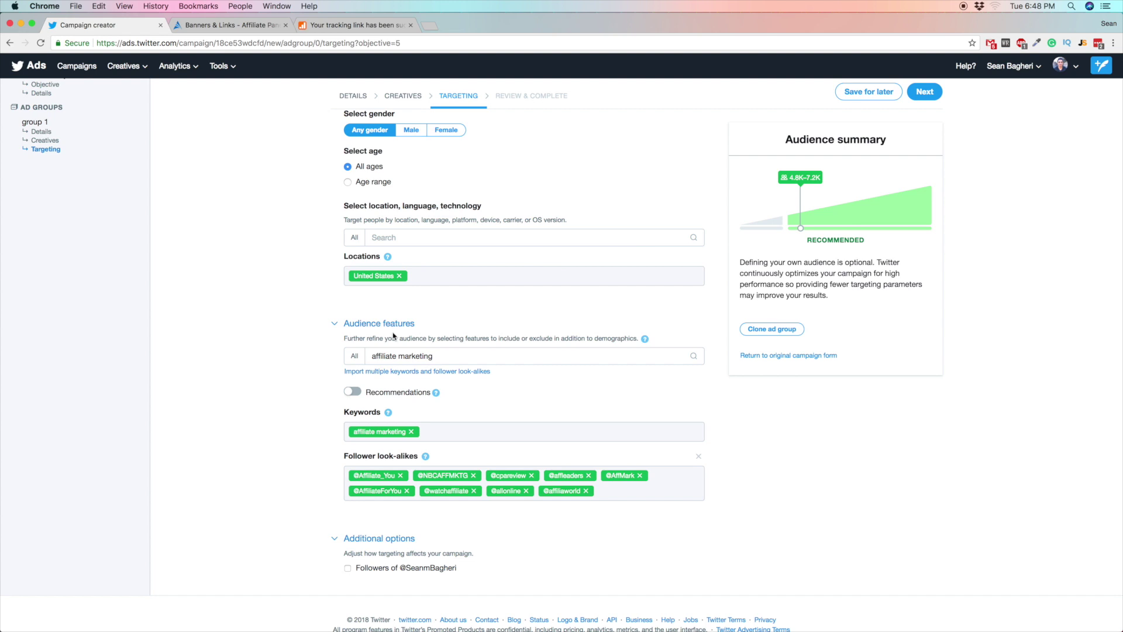
{"action": "scroll", "coordinate": [289, 338], "scroll_direction": "up", "scroll_amount": 4}
{"action": "scroll", "coordinate": [288, 343], "scroll_direction": "down", "scroll_amount": 3}
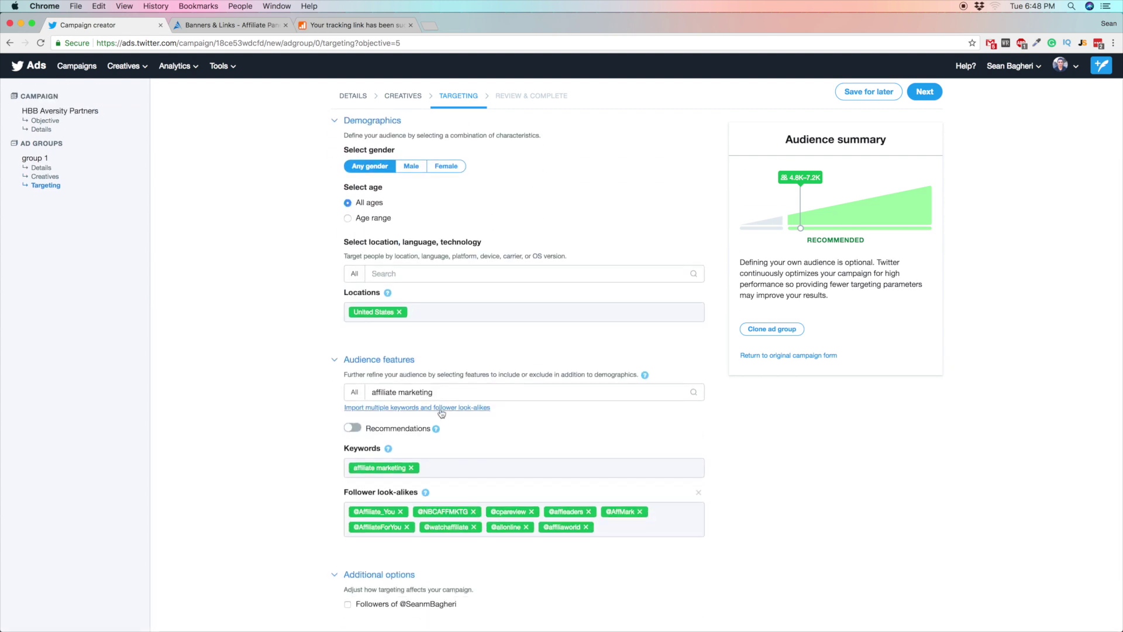
Step: Search the audience features for clickbank, add it as a targeting keyword, and continue to the campaign review
{"action": "left_click", "coordinate": [354, 391]}
{"action": "key", "text": "super+a"}
{"action": "key", "text": "BackSpace"}
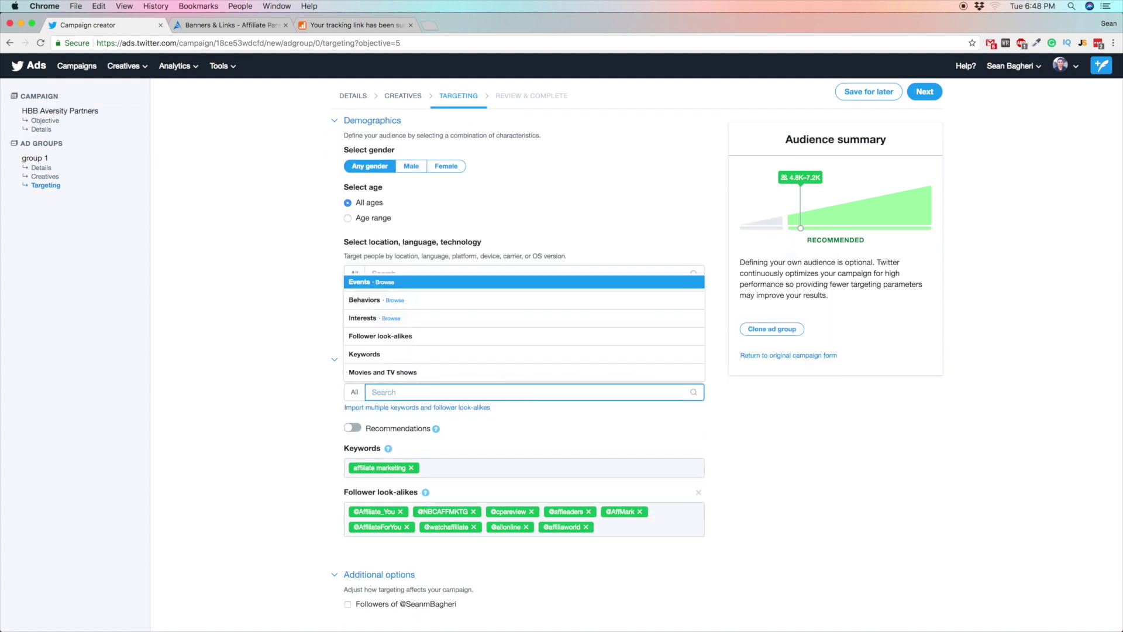
{"action": "type", "text": "clickbank"}
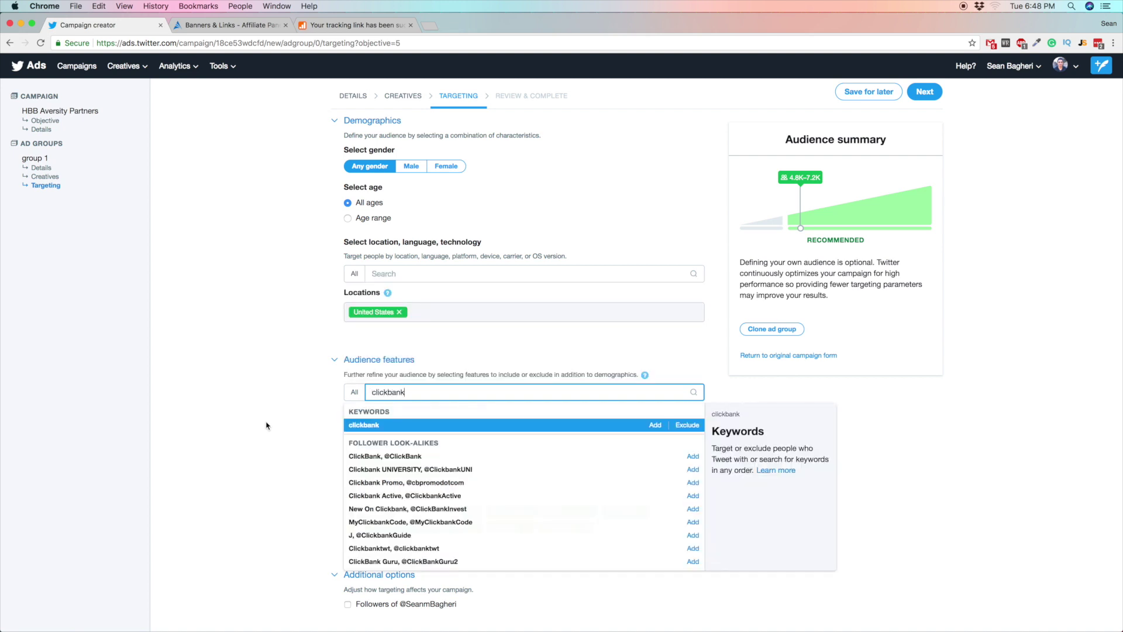
{"action": "left_click", "coordinate": [655, 425]}
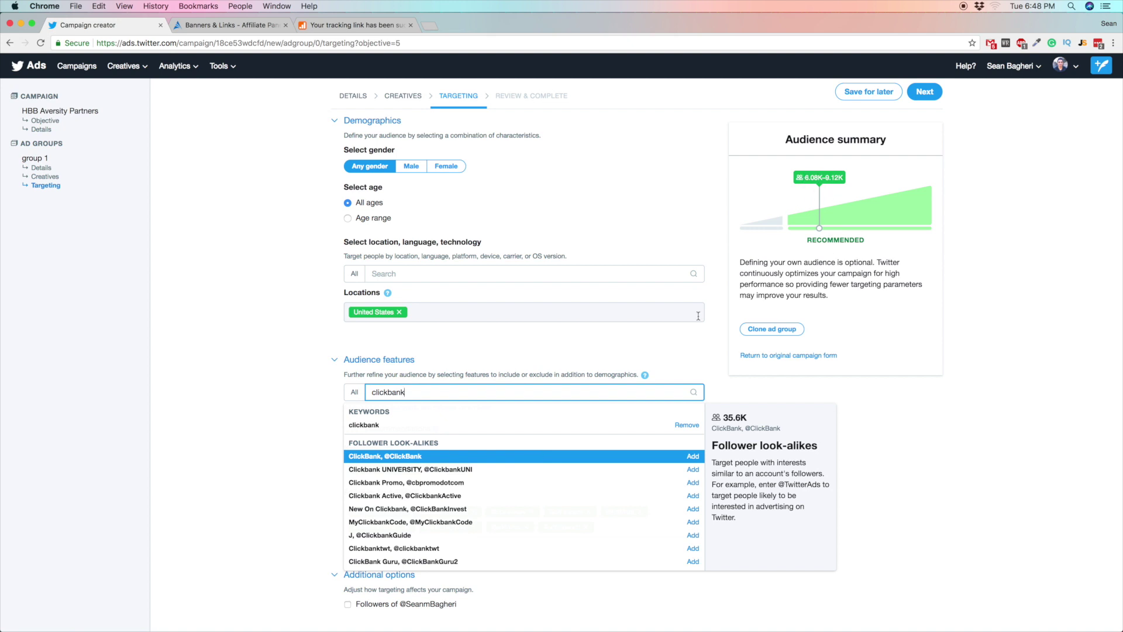
{"action": "left_click", "coordinate": [252, 496]}
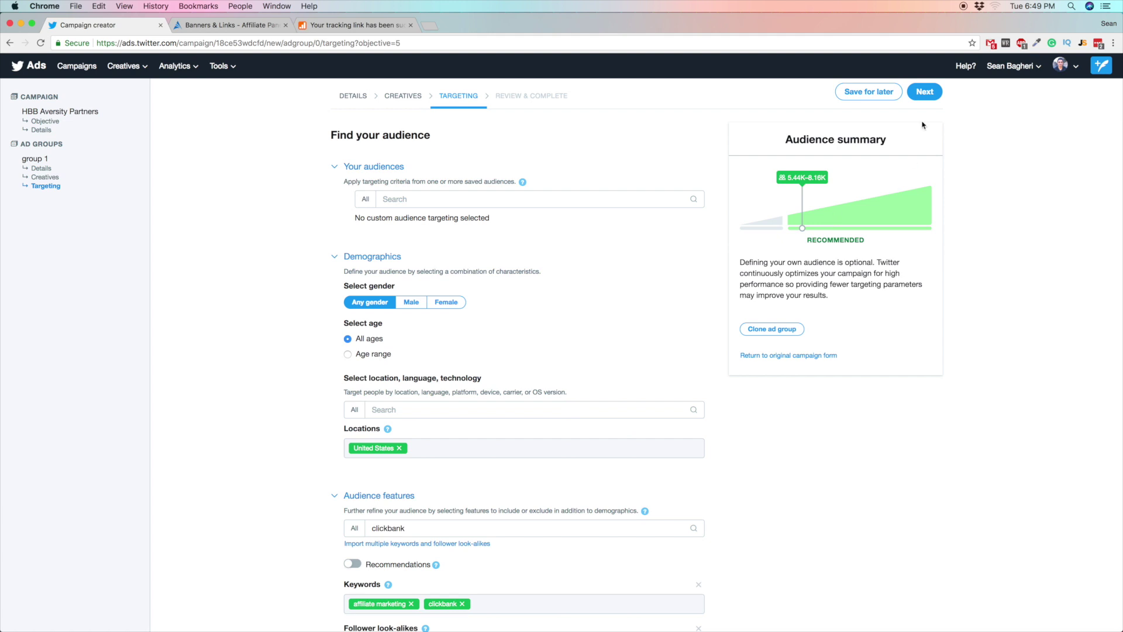
{"action": "left_click", "coordinate": [925, 92]}
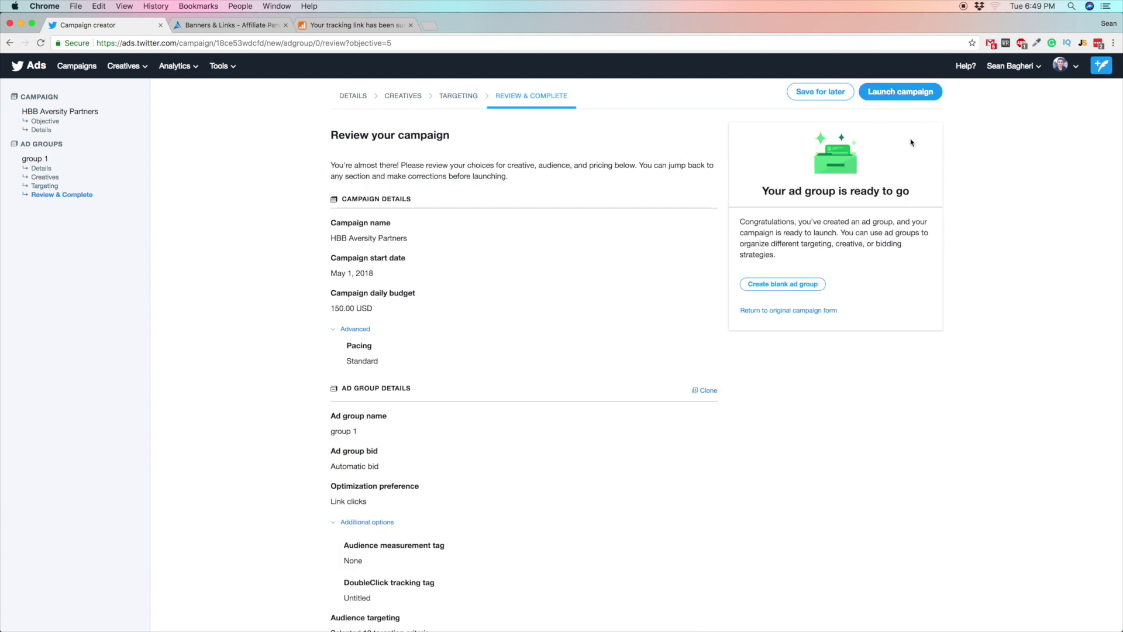
Step: Check the campaign details, ad group settings, targeting and tweet creative in the review, and launch the campaign
{"action": "scroll", "coordinate": [325, 254], "scroll_direction": "down", "scroll_amount": 3}
{"action": "scroll", "coordinate": [316, 257], "scroll_direction": "up", "scroll_amount": 3}
{"action": "scroll", "coordinate": [317, 257], "scroll_direction": "down", "scroll_amount": 10}
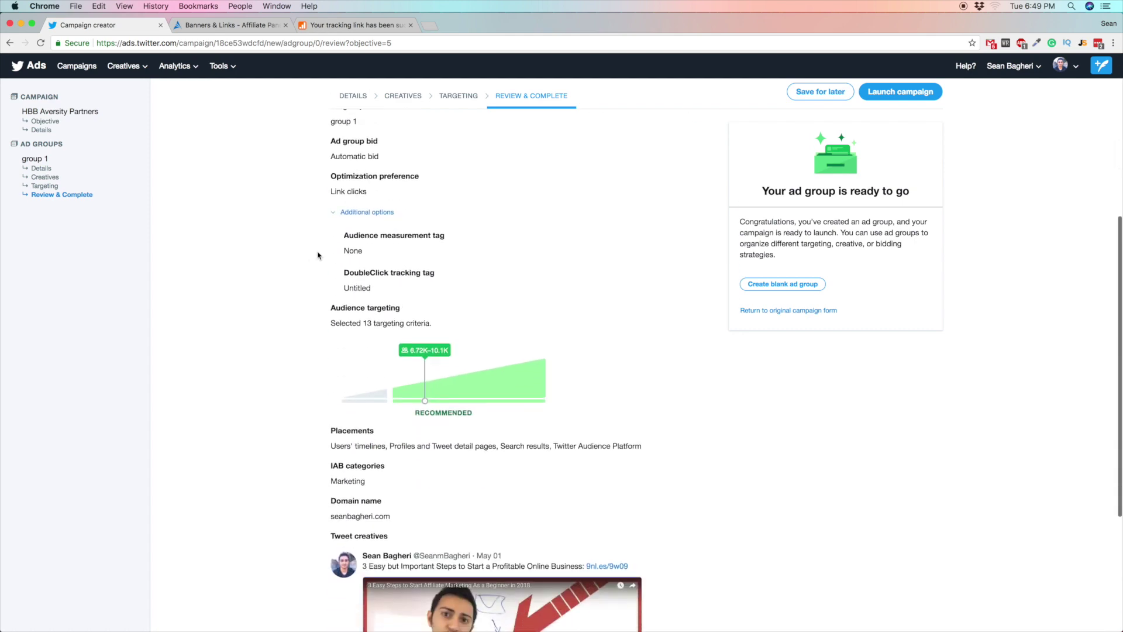
{"action": "scroll", "coordinate": [273, 397], "scroll_direction": "up", "scroll_amount": 4}
{"action": "scroll", "coordinate": [273, 401], "scroll_direction": "down", "scroll_amount": 4}
{"action": "scroll", "coordinate": [272, 403], "scroll_direction": "up", "scroll_amount": 10}
{"action": "scroll", "coordinate": [269, 394], "scroll_direction": "down", "scroll_amount": 1}
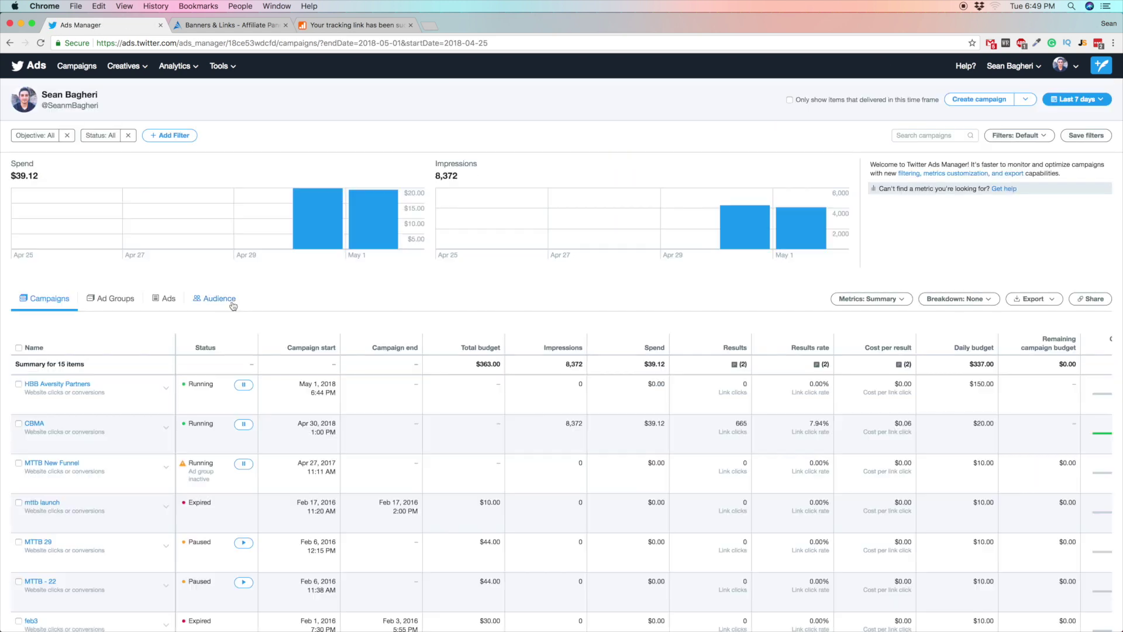
Step: Bring up the Aversity Banners & Links page, switch to QuickTime Player, and start a new movie recording
{"action": "left_click", "coordinate": [212, 25]}
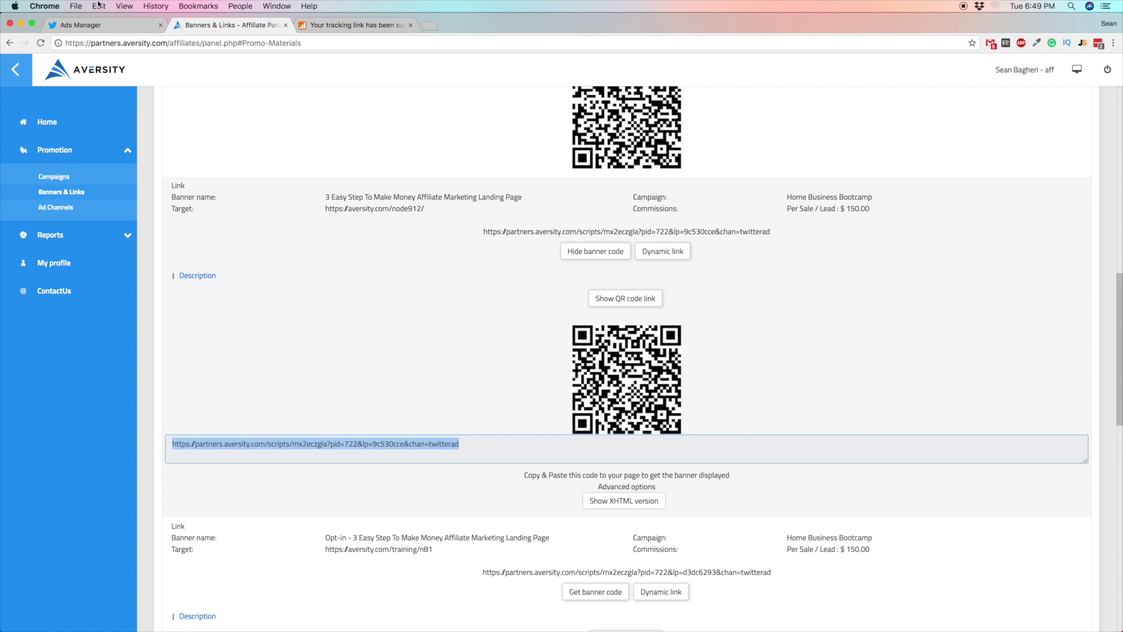
{"action": "left_click", "coordinate": [523, 609]}
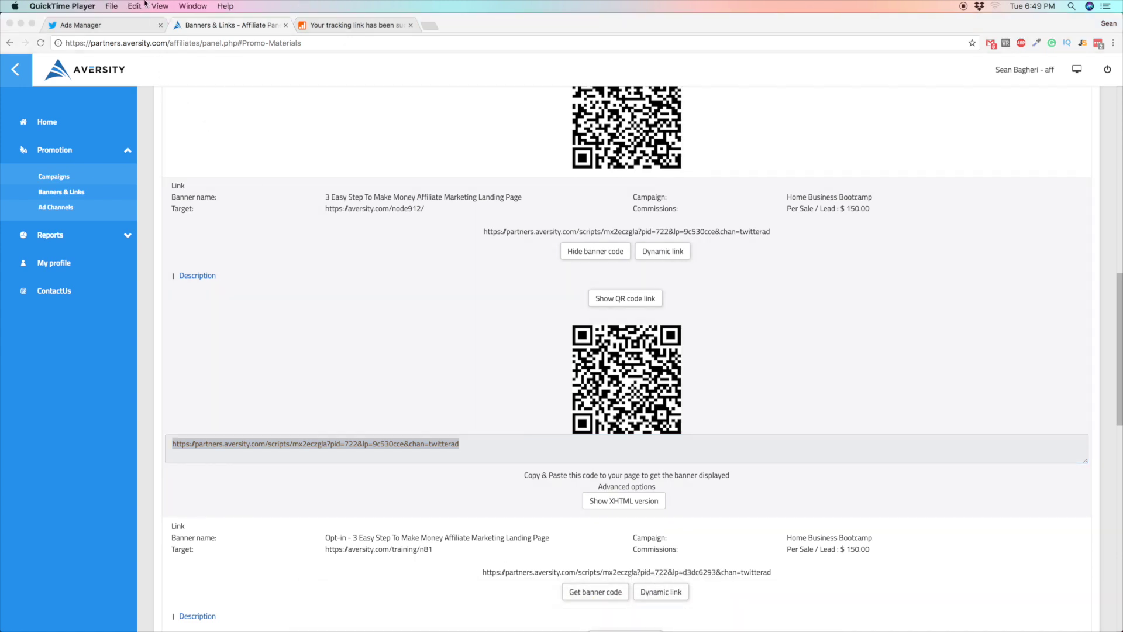
{"action": "left_click", "coordinate": [112, 6]}
{"action": "left_click", "coordinate": [123, 21]}
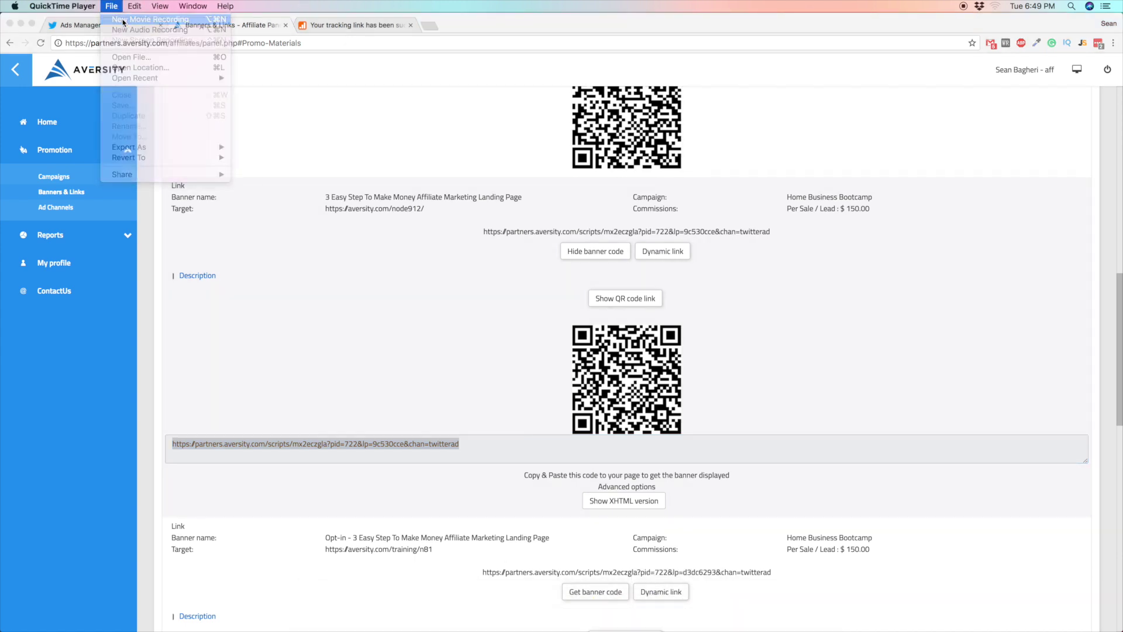